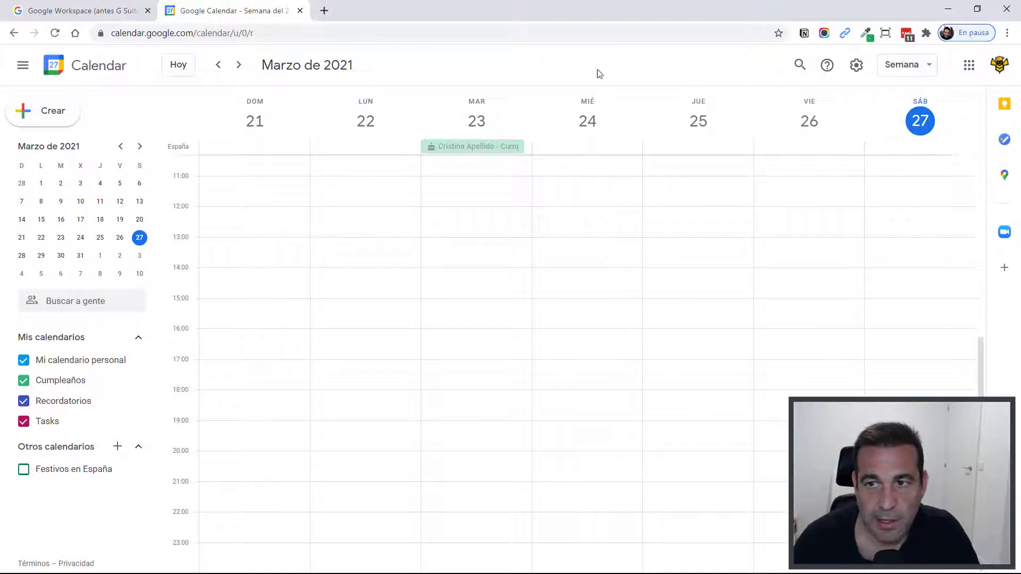
Show the calendar in Day view and return it to Week view
click(897, 64)
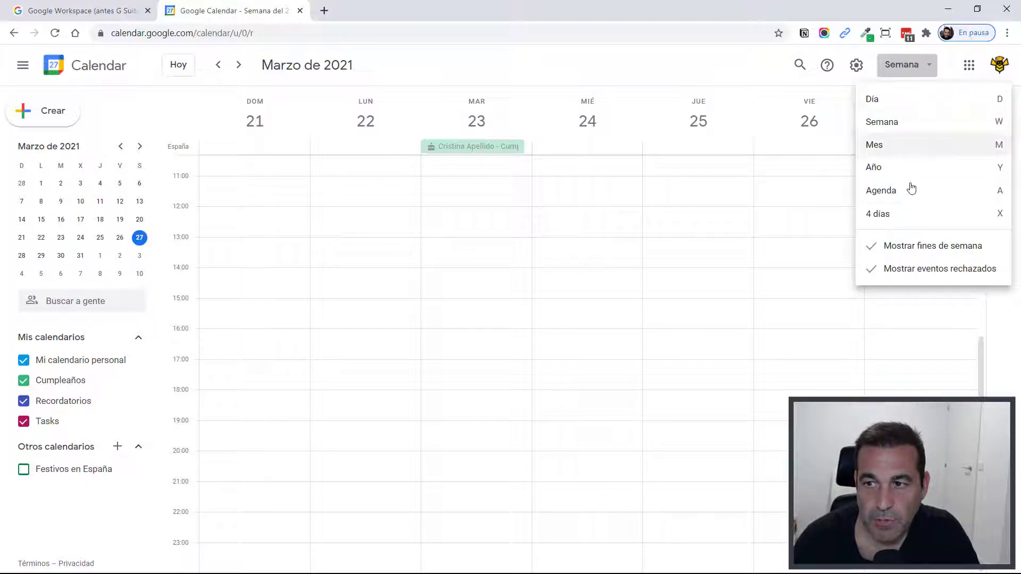
click(896, 109)
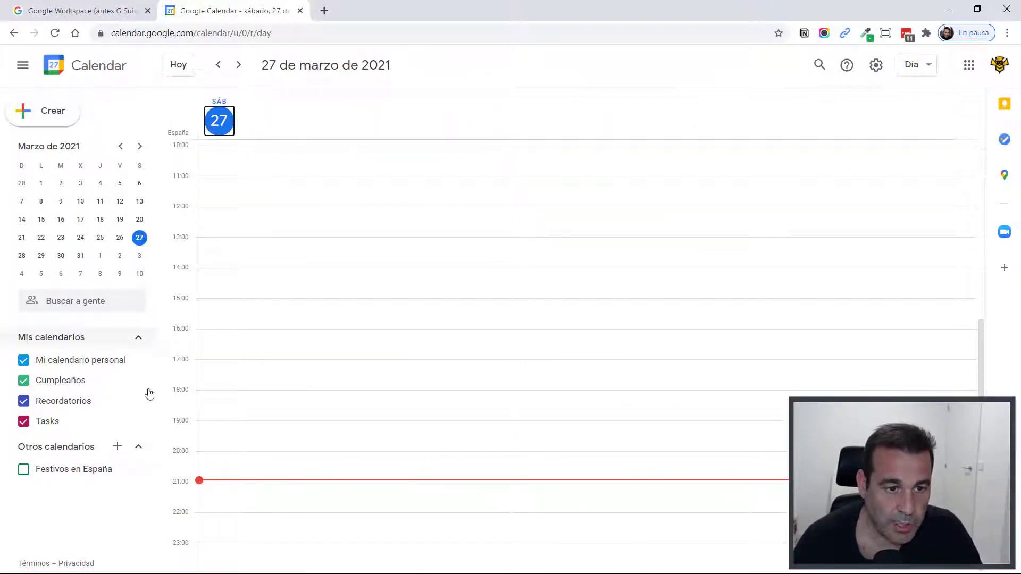
click(920, 65)
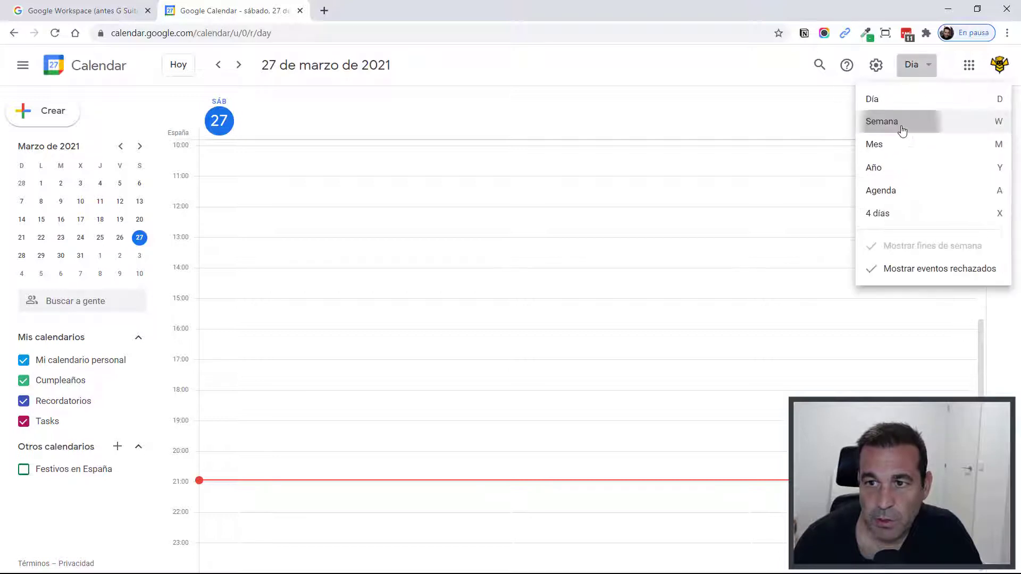
click(903, 127)
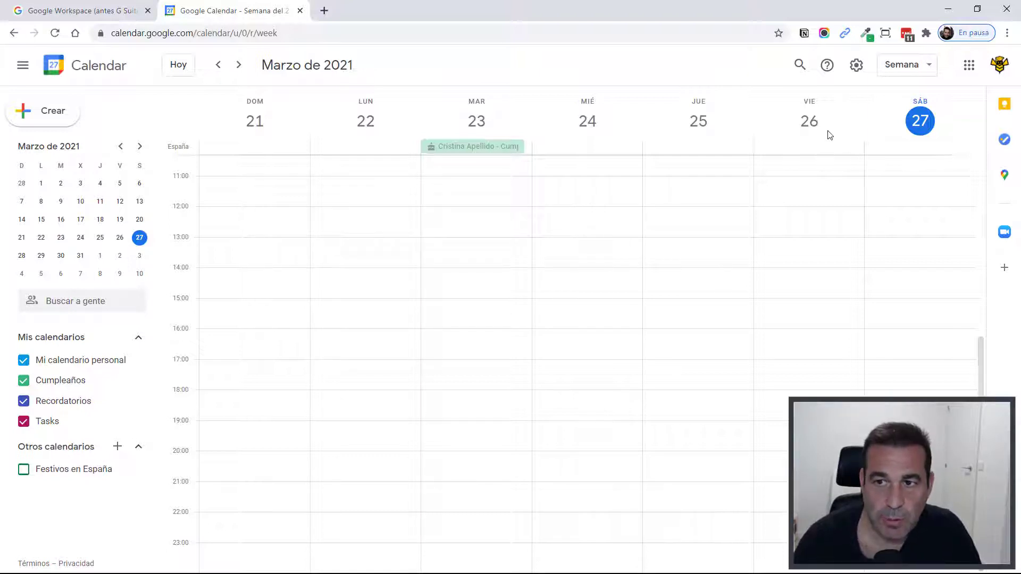
Set the calendar's week to start on Monday (Lunes) in the settings and return to the calendar
click(856, 66)
click(887, 102)
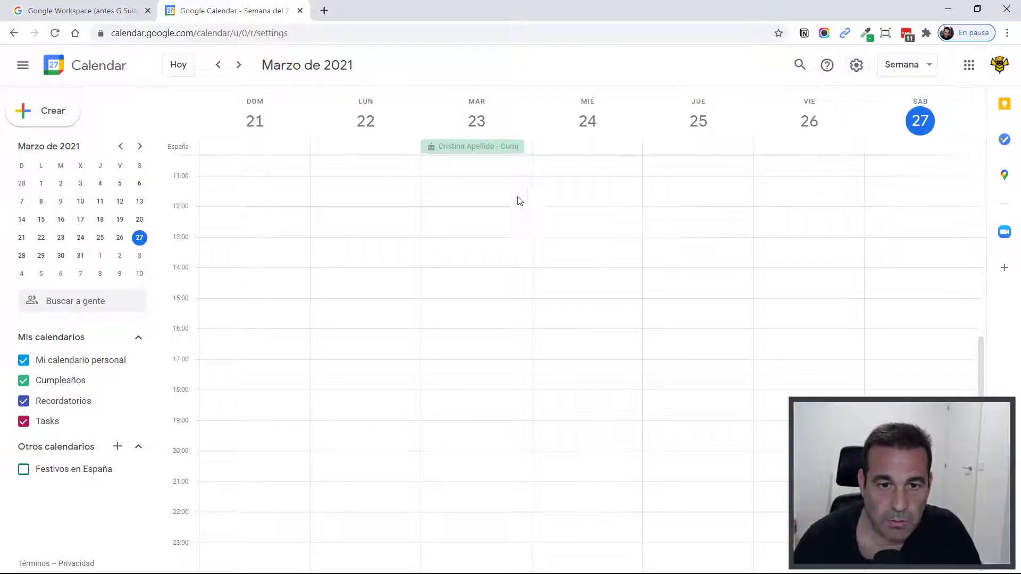
scroll(391, 216, down, 10)
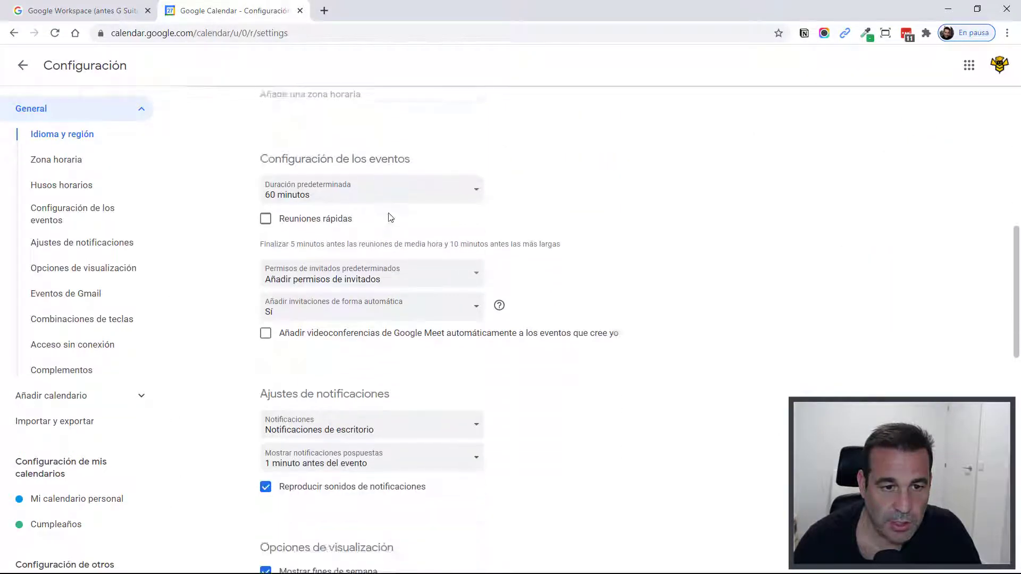
scroll(390, 218, down, 6)
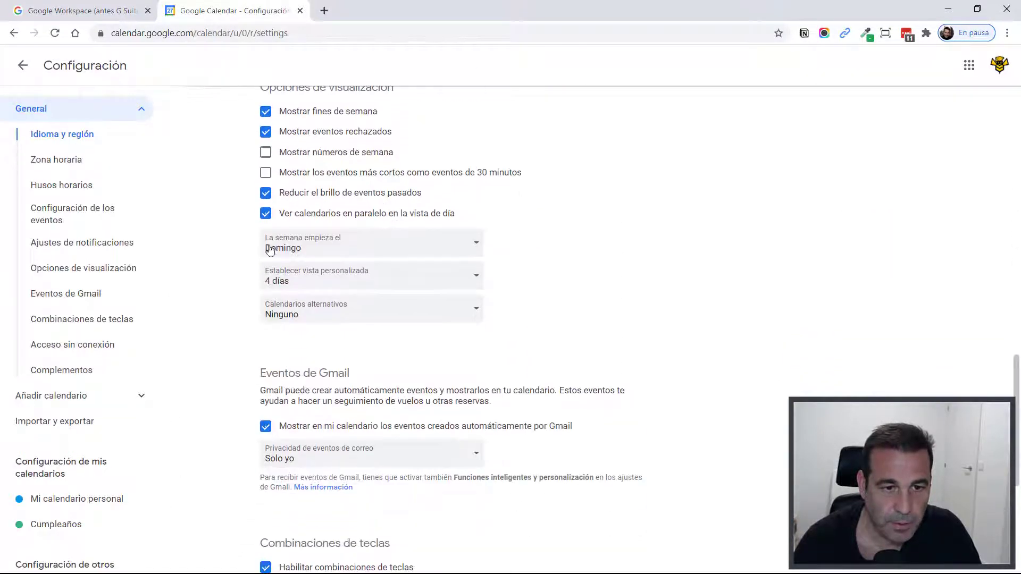
click(303, 249)
click(269, 271)
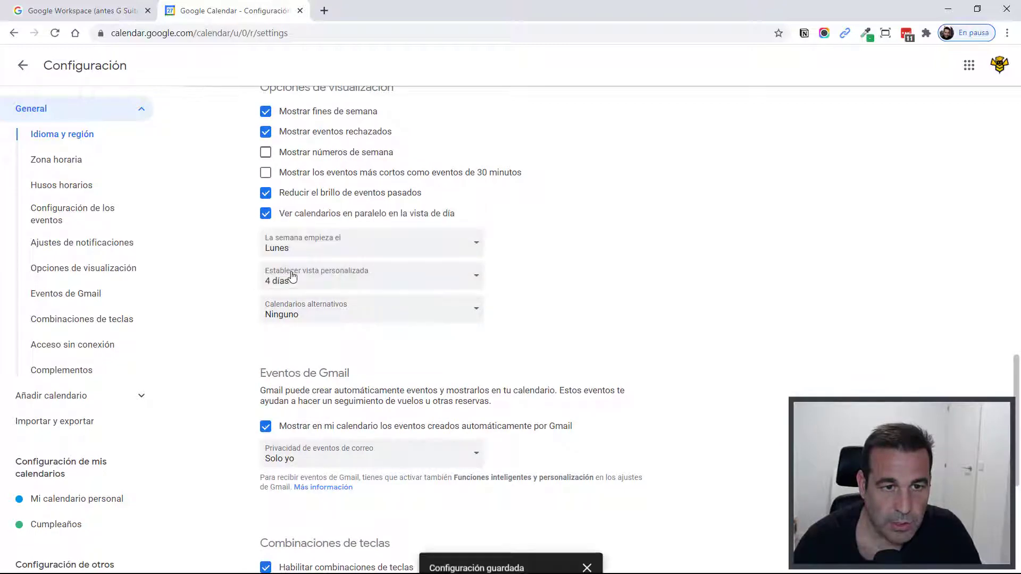
scroll(593, 224, up, 15)
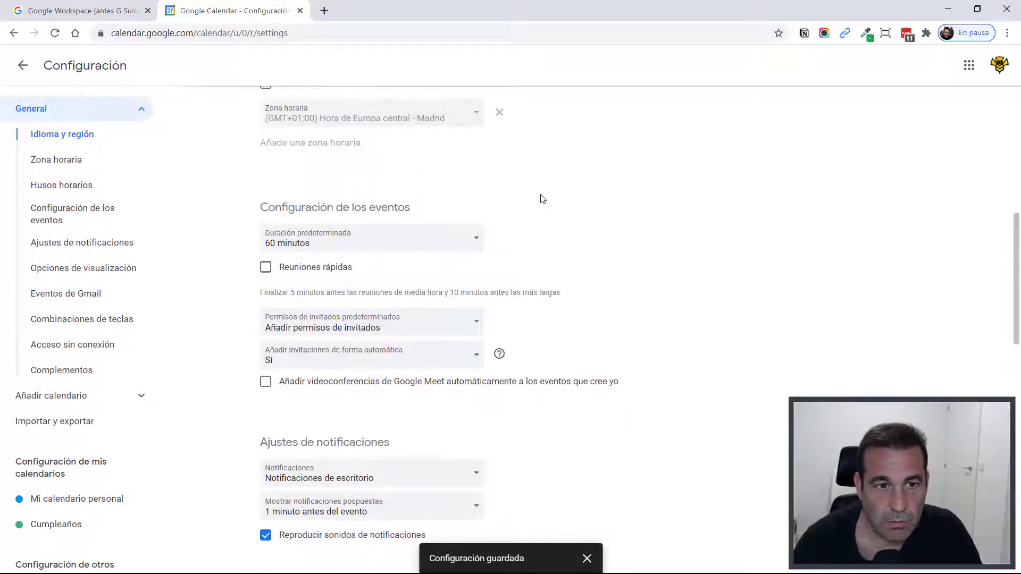
click(22, 65)
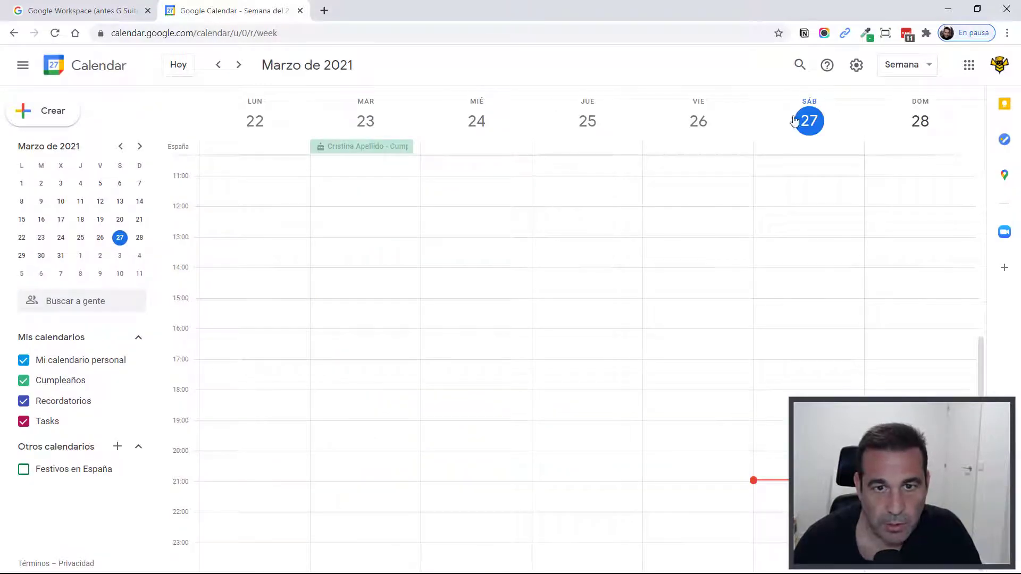
Display the calendar in Month view and in Year view to compare the layouts
click(856, 66)
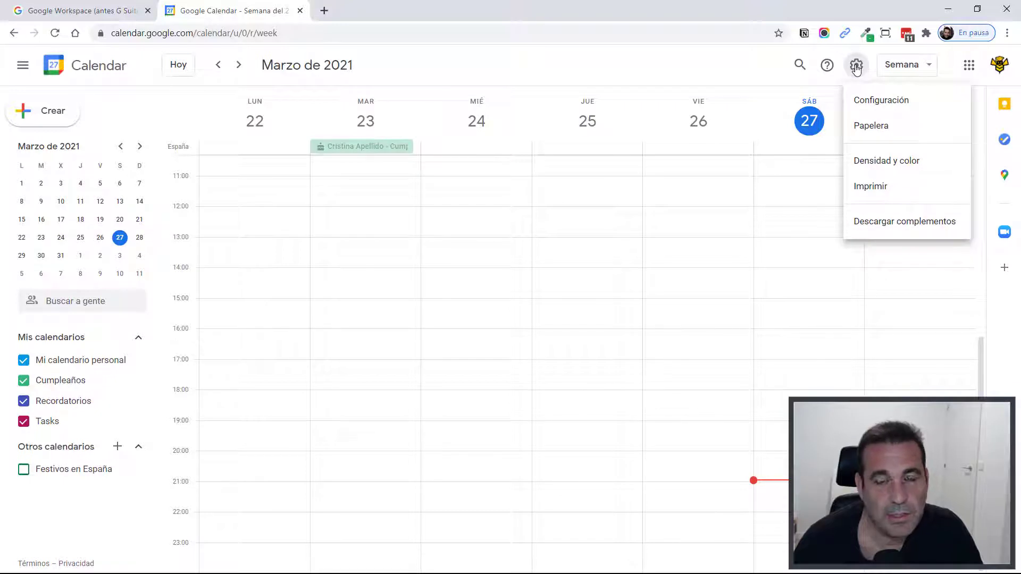
click(865, 68)
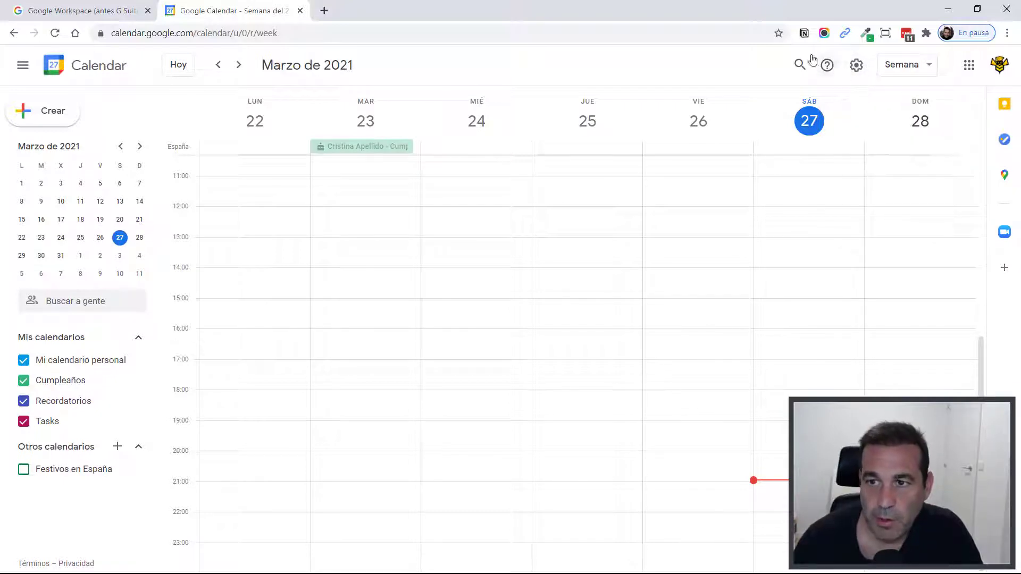
click(903, 65)
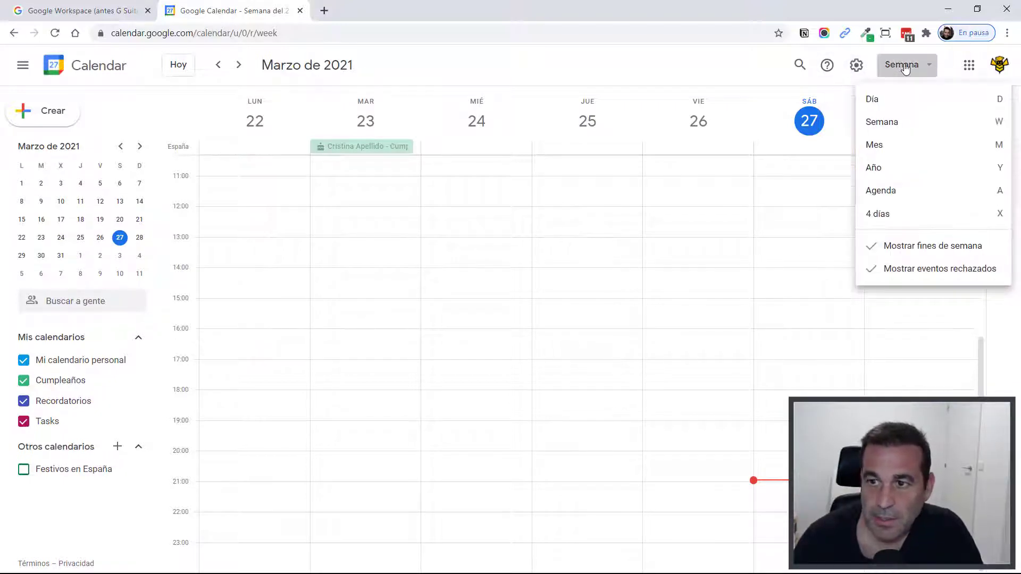
click(894, 146)
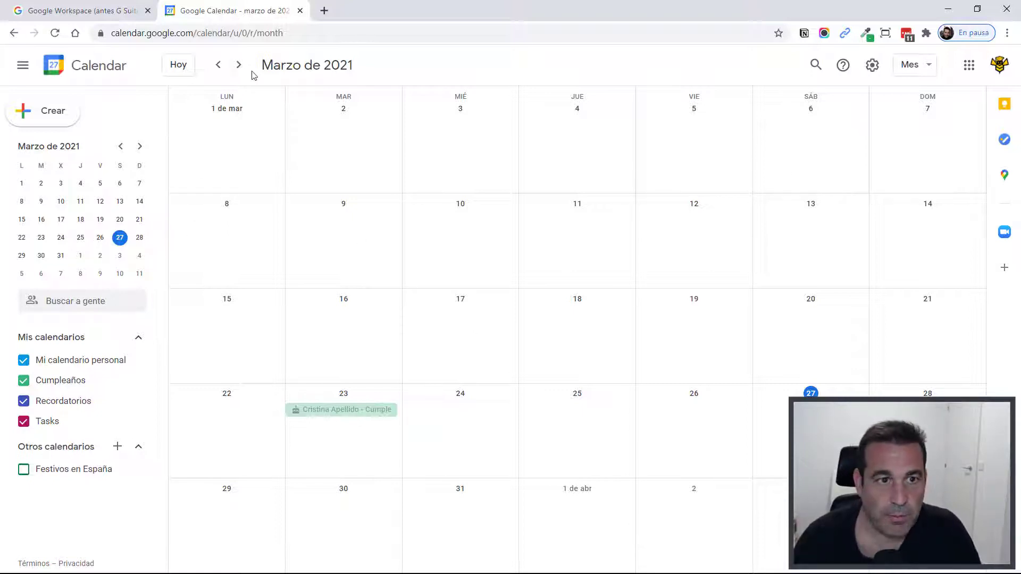
click(911, 65)
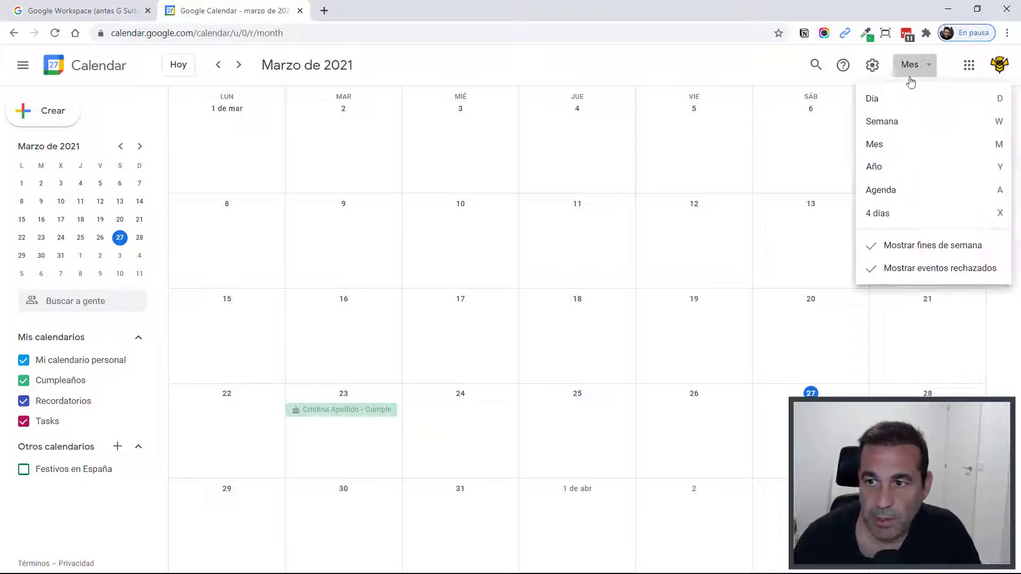
click(905, 177)
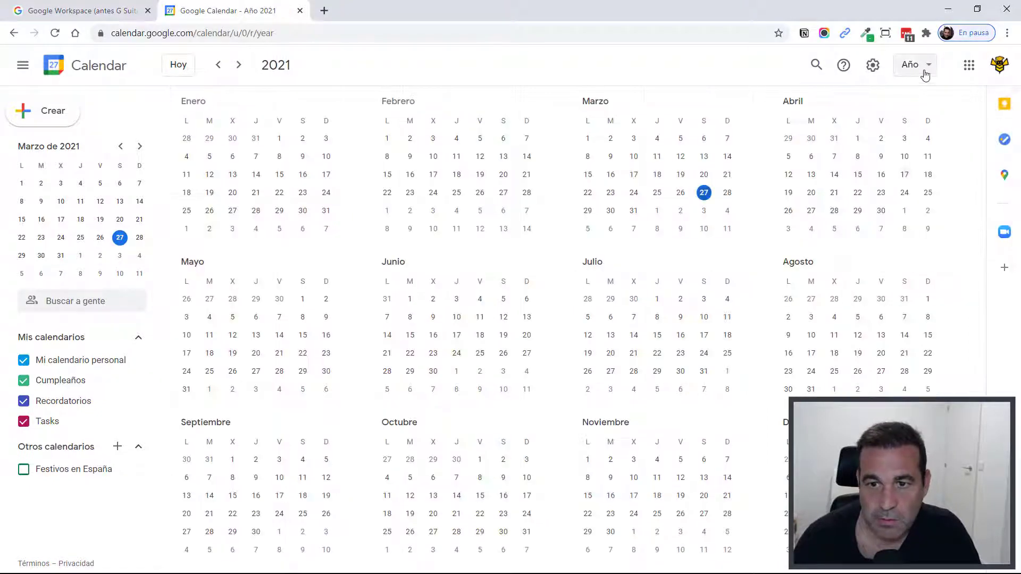
Switch the calendar to Agenda view and look through the list of scheduled events
click(926, 73)
click(888, 189)
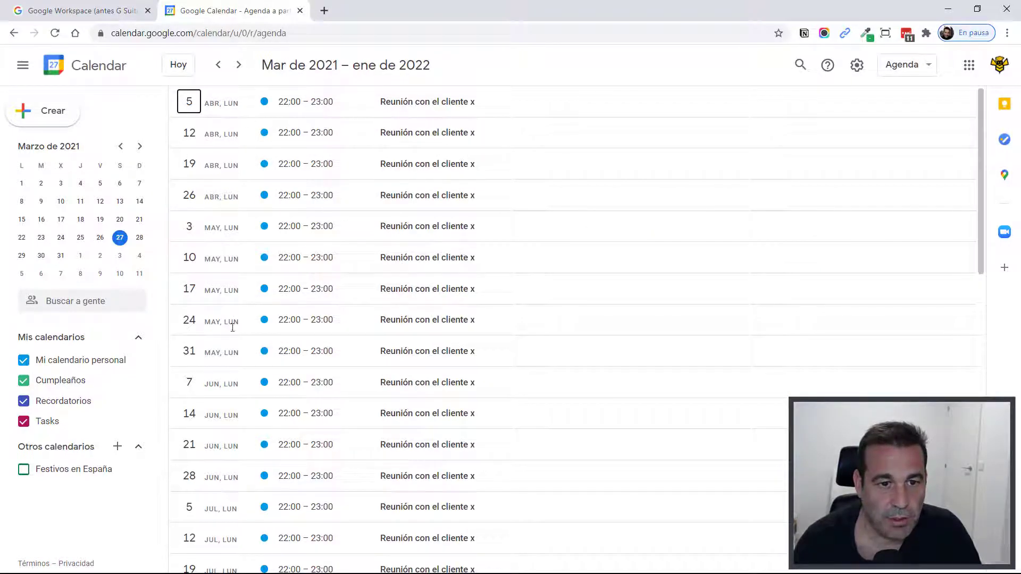
scroll(229, 527, down, 7)
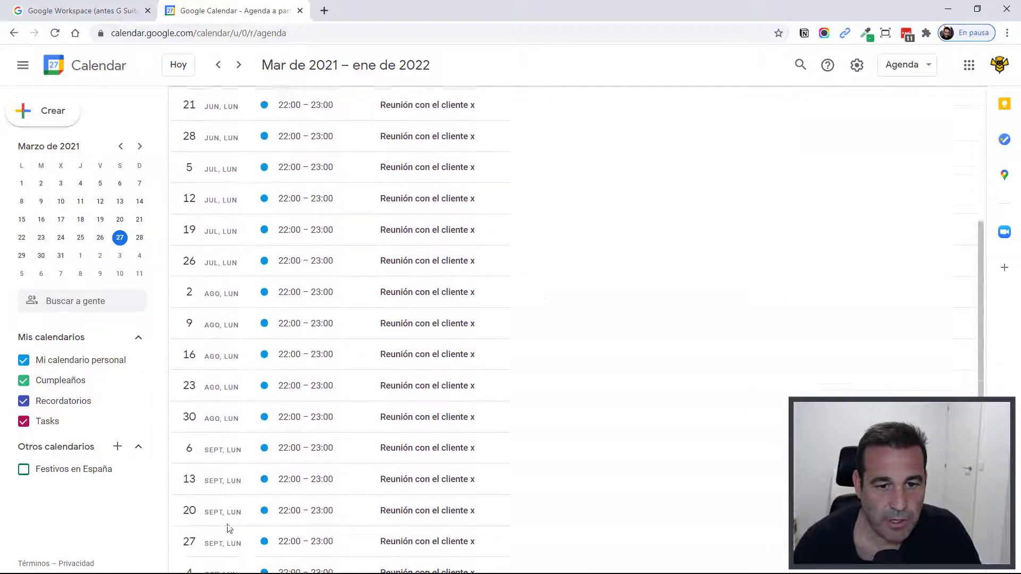
scroll(229, 392, down, 8)
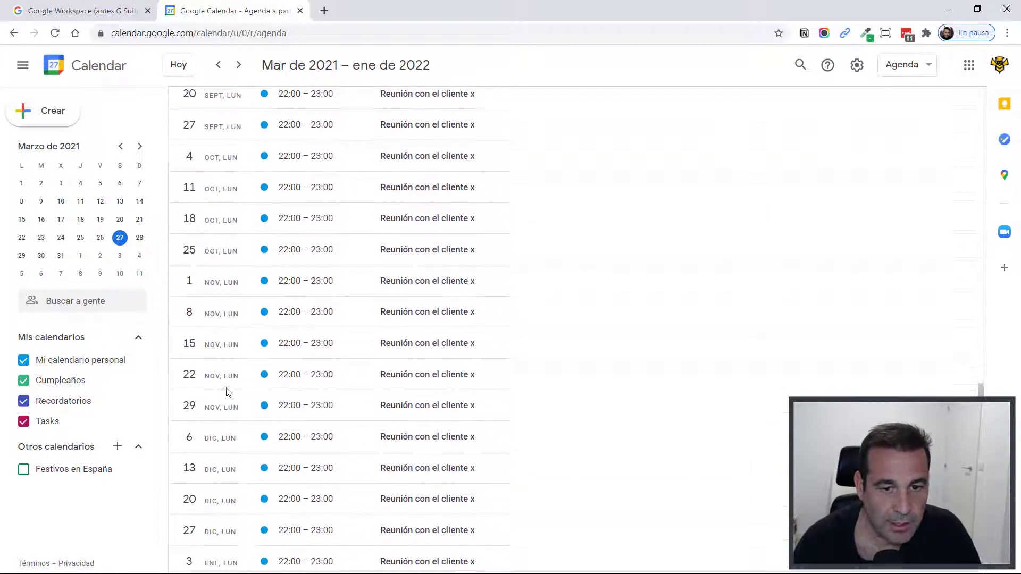
scroll(228, 393, up, 7)
scroll(229, 393, up, 8)
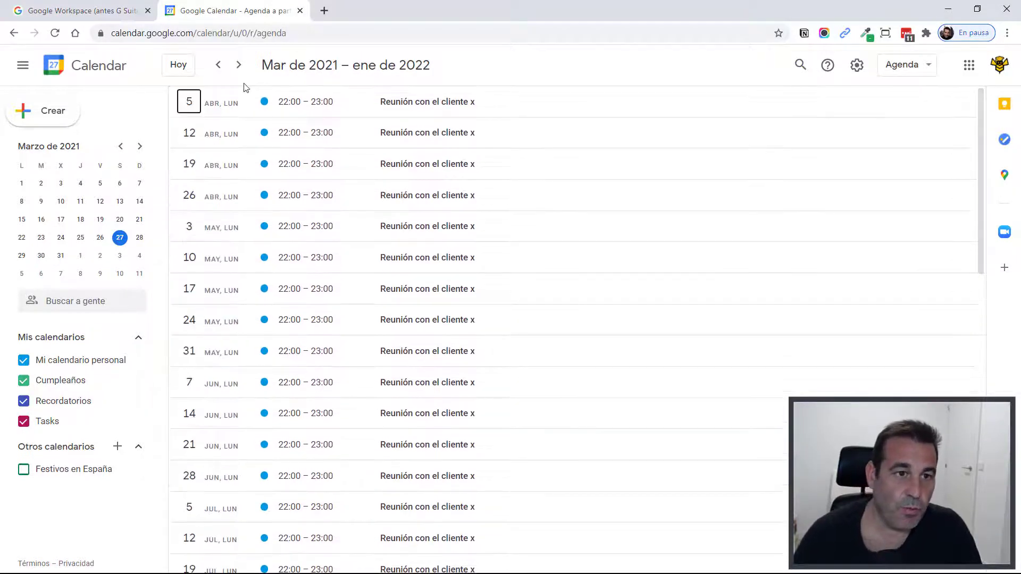
Delete all events of the recurring "Reunión con el cliente x" series and send the cancellations to the guests
right_click(425, 107)
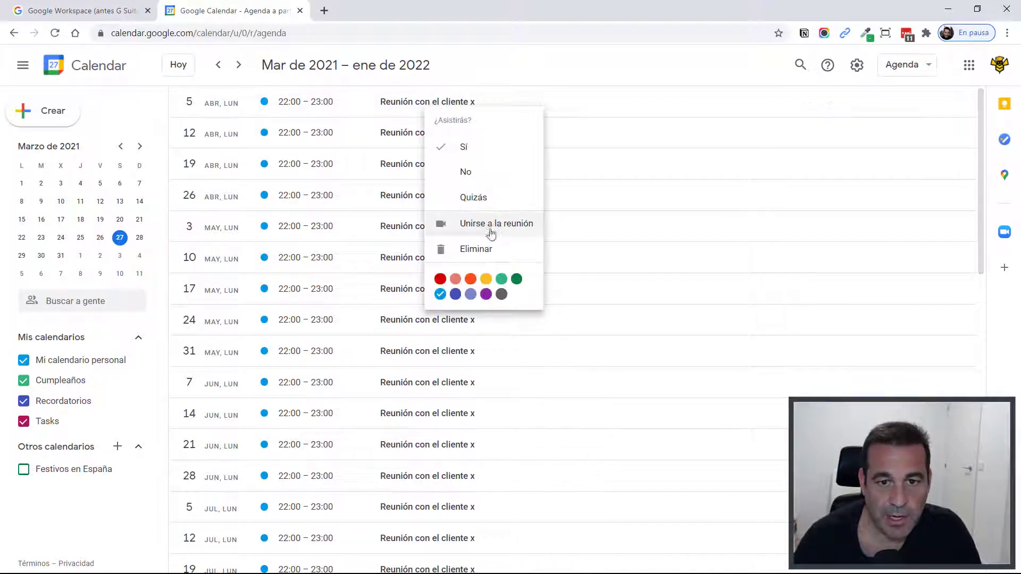
click(490, 250)
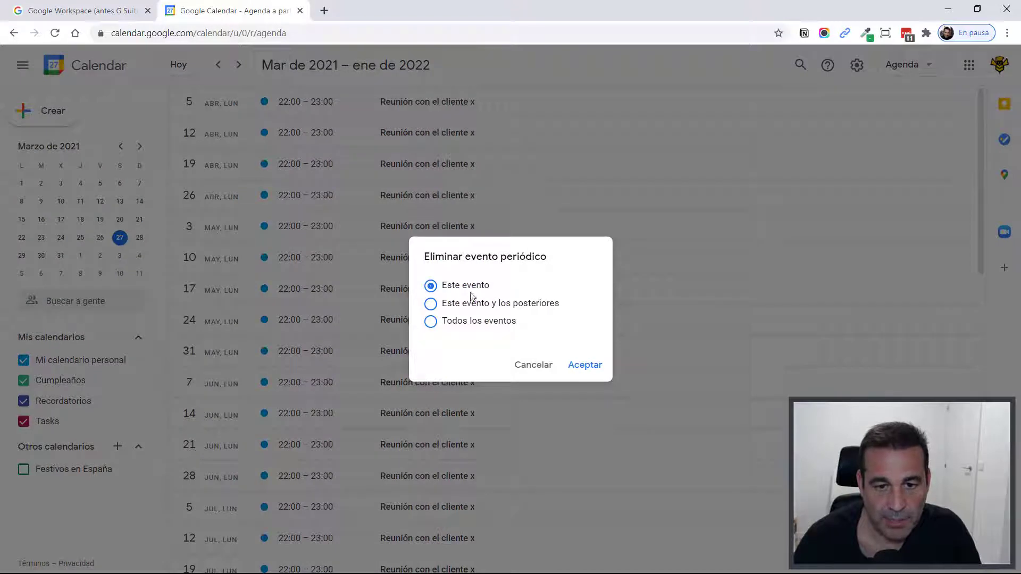
click(462, 323)
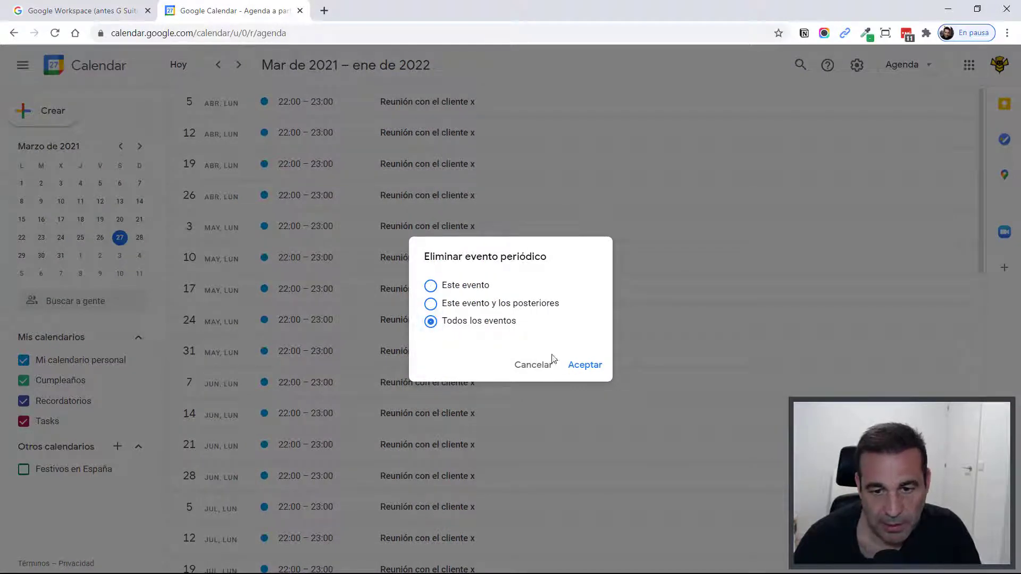
click(585, 365)
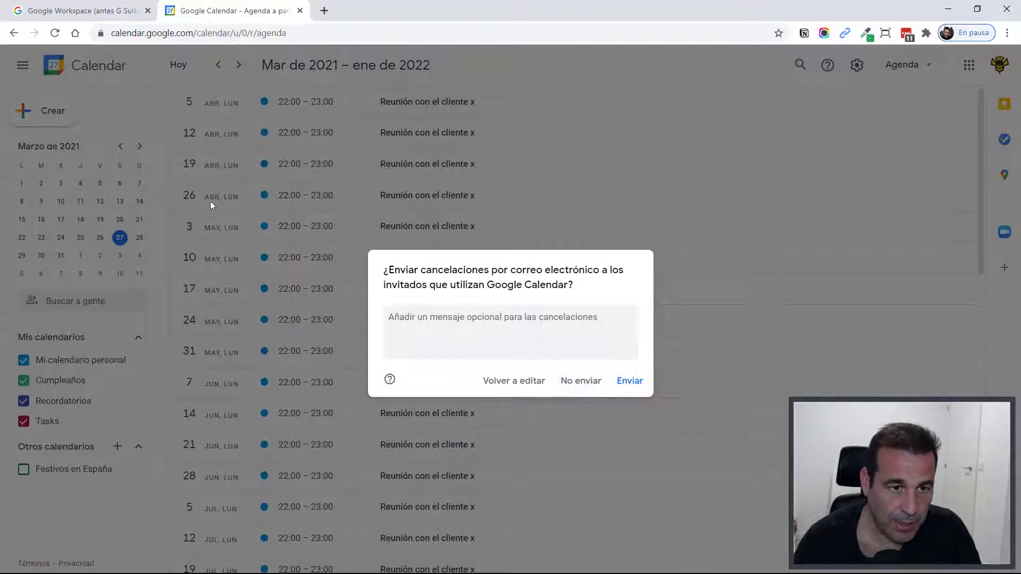
click(633, 383)
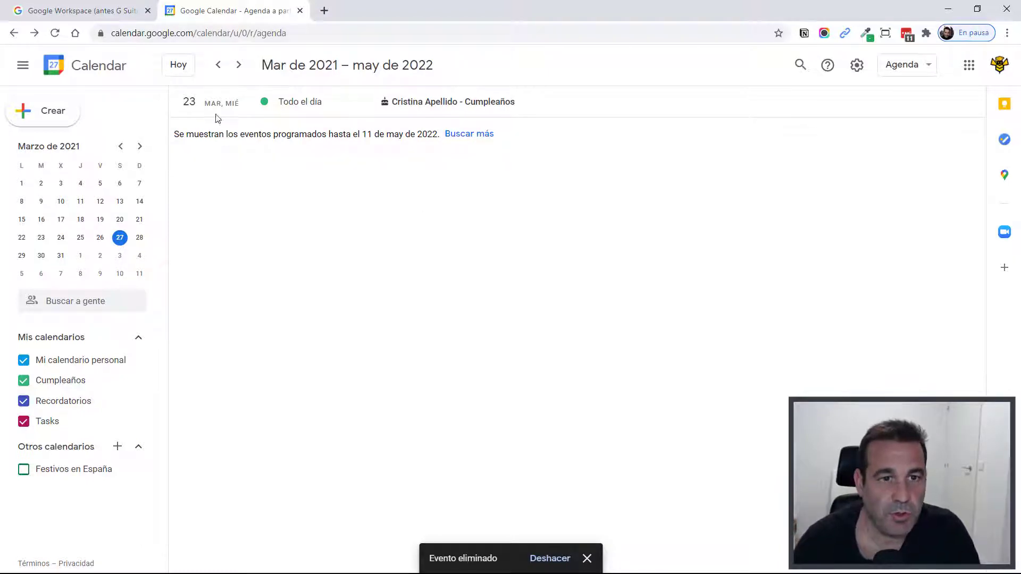
Switch the calendar to the 4-day view and check the available view options
click(907, 66)
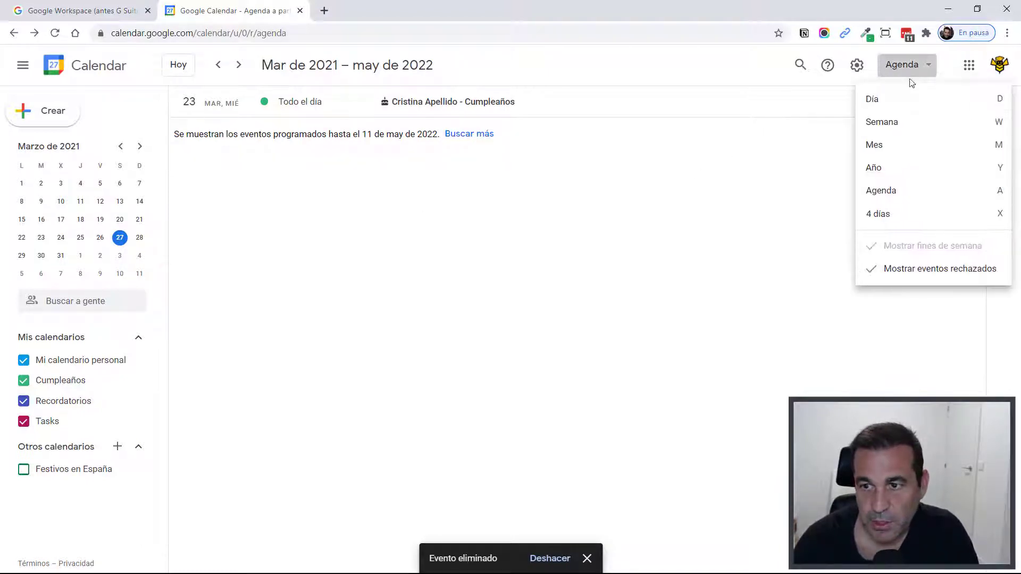
click(898, 213)
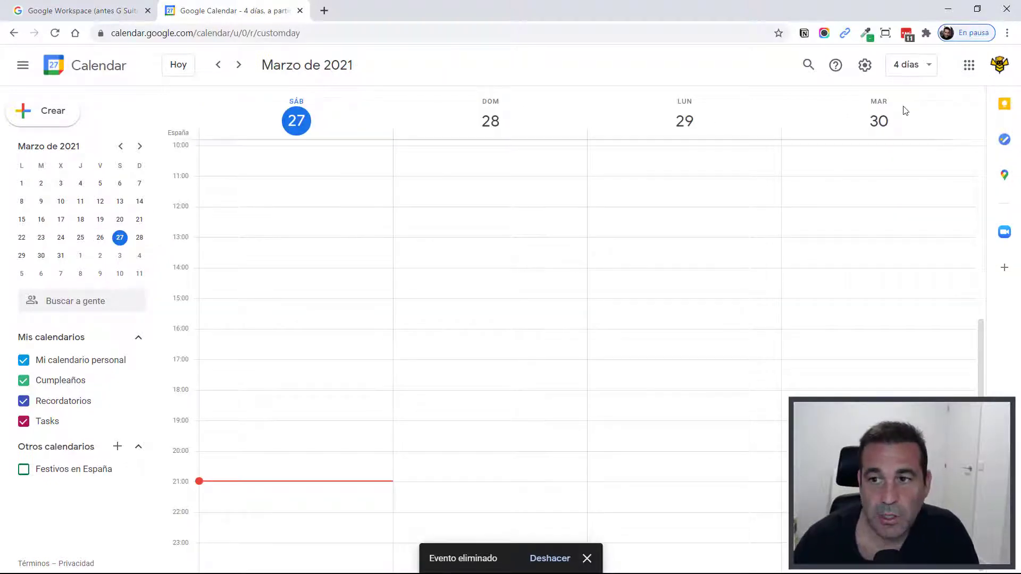
click(910, 64)
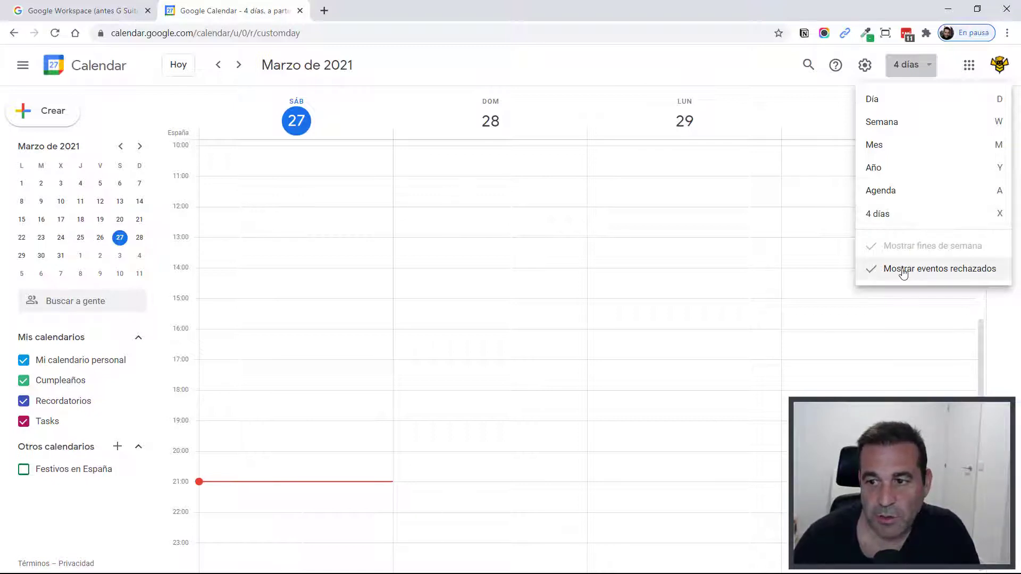
click(906, 66)
click(907, 65)
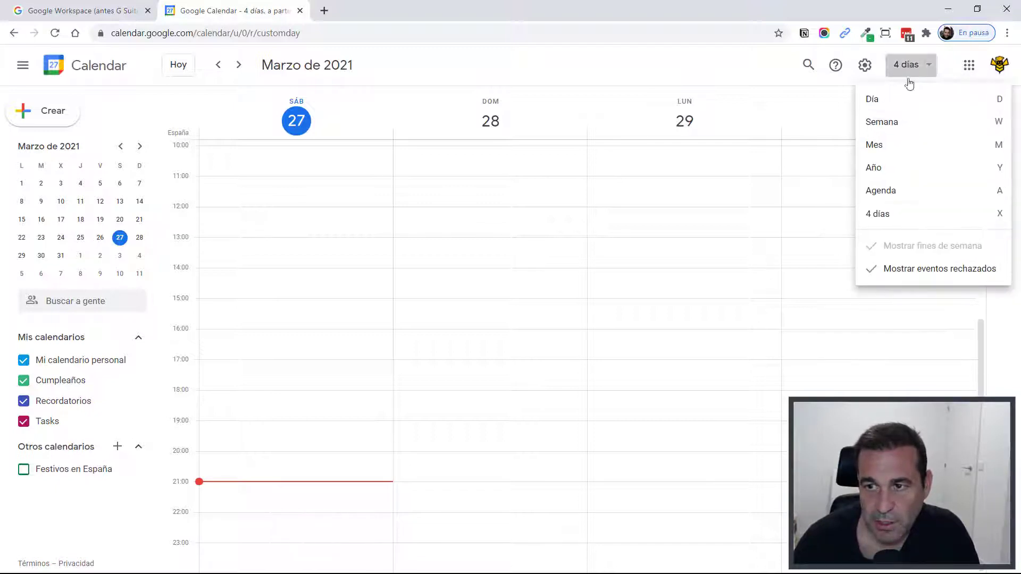
click(925, 69)
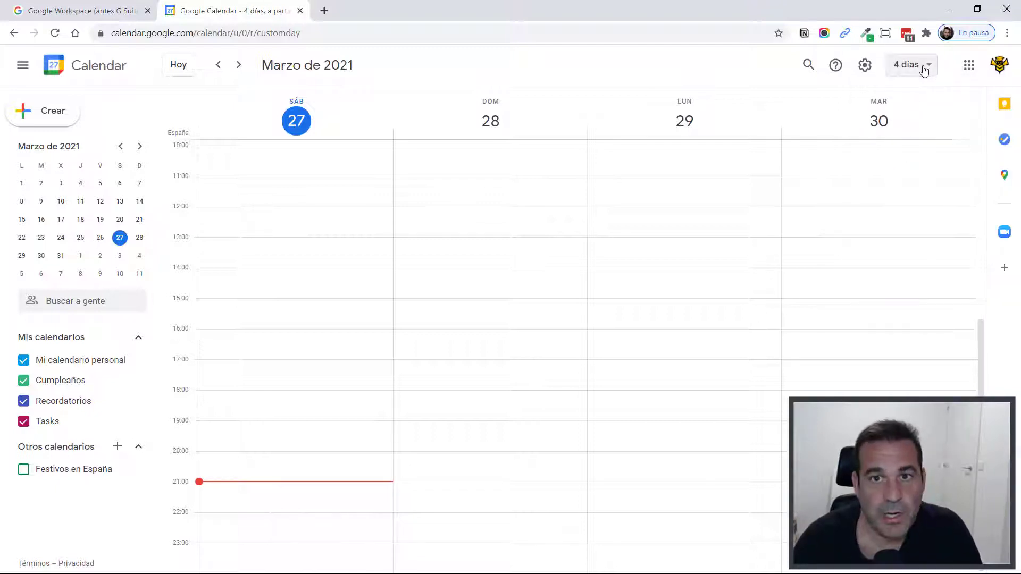
Review the calendar's density and color options and close them without changing anything
click(866, 65)
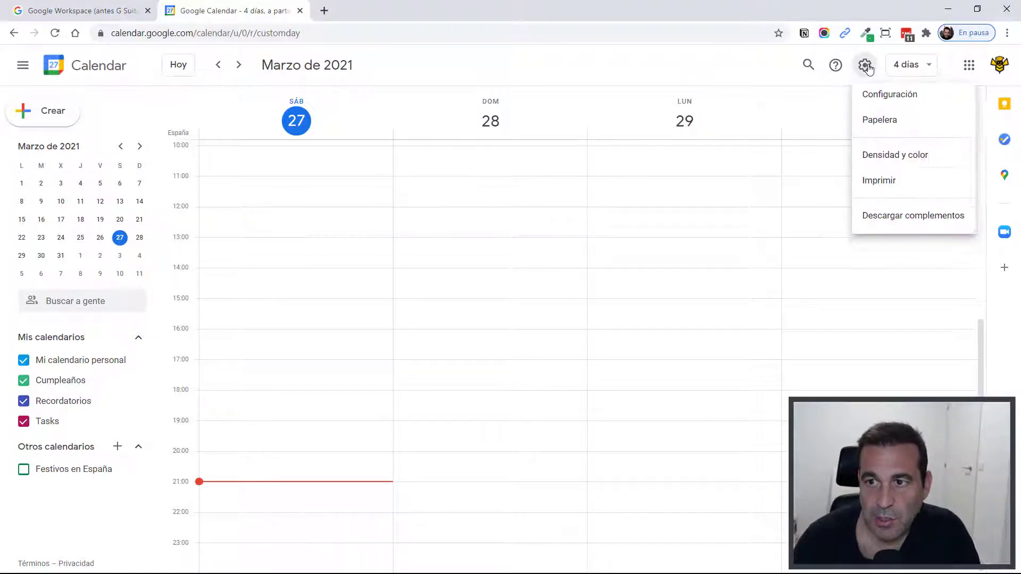
click(919, 163)
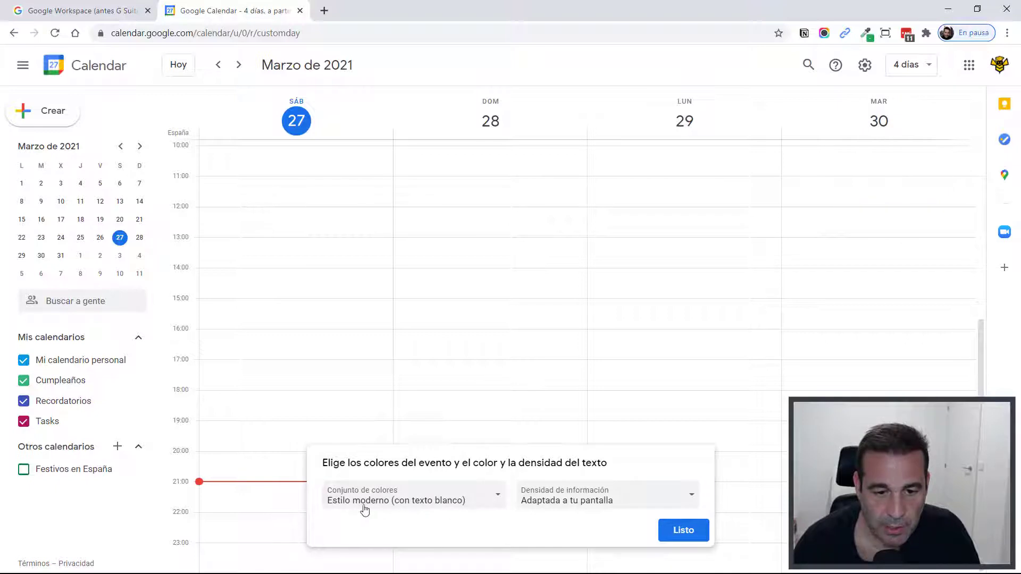
click(677, 532)
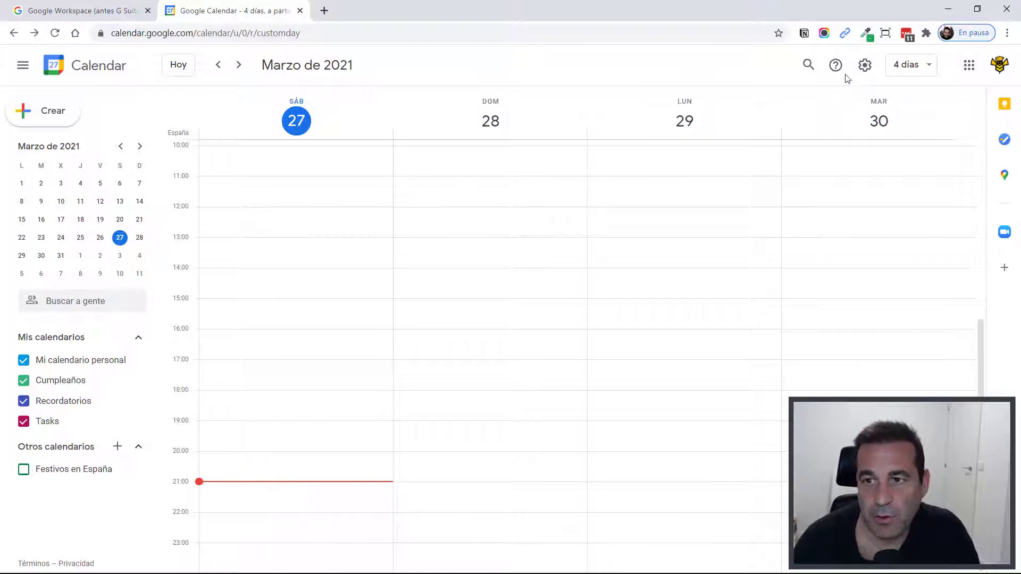
Open the add-ons marketplace to browse the add-ons that work with the calendar
click(864, 65)
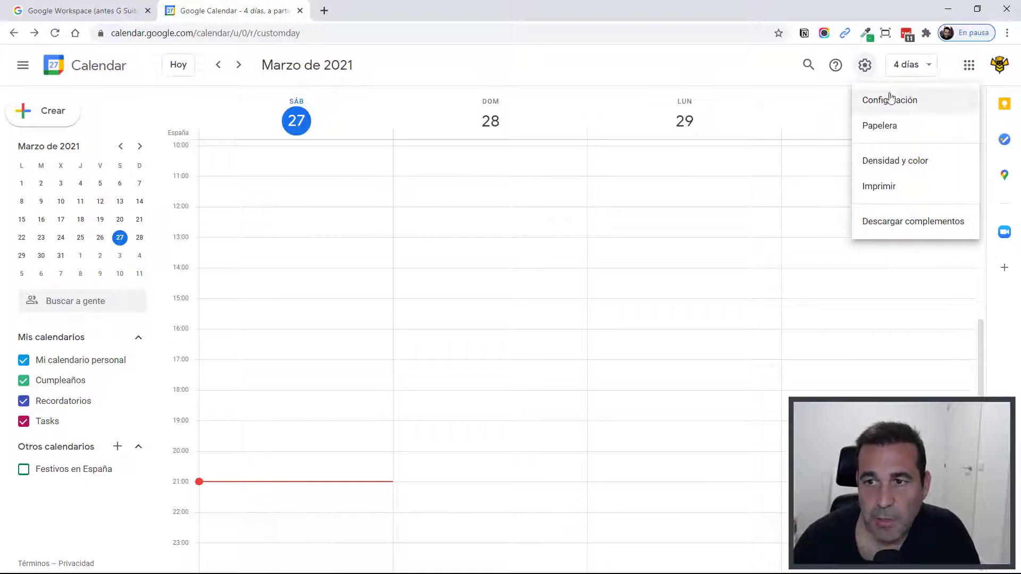
click(911, 229)
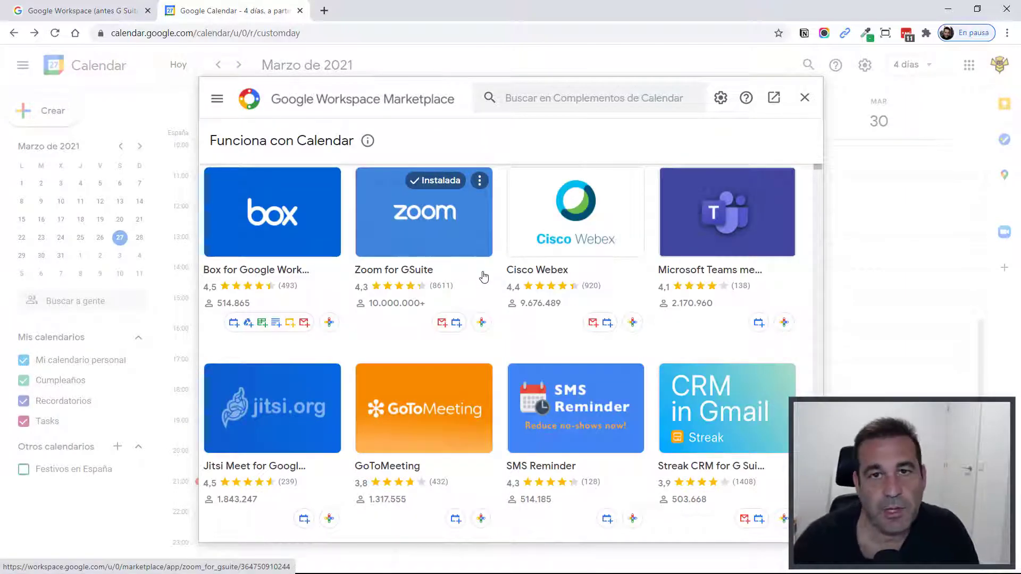
Look through the marketplace add-ons that work with the calendar and close the marketplace
scroll(527, 245, down, 5)
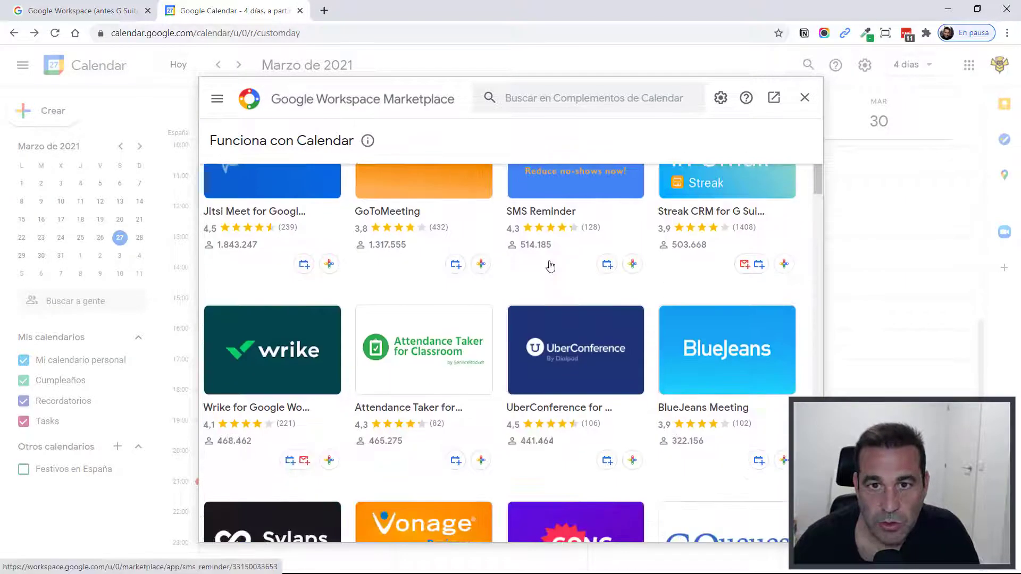
scroll(546, 267, up, 5)
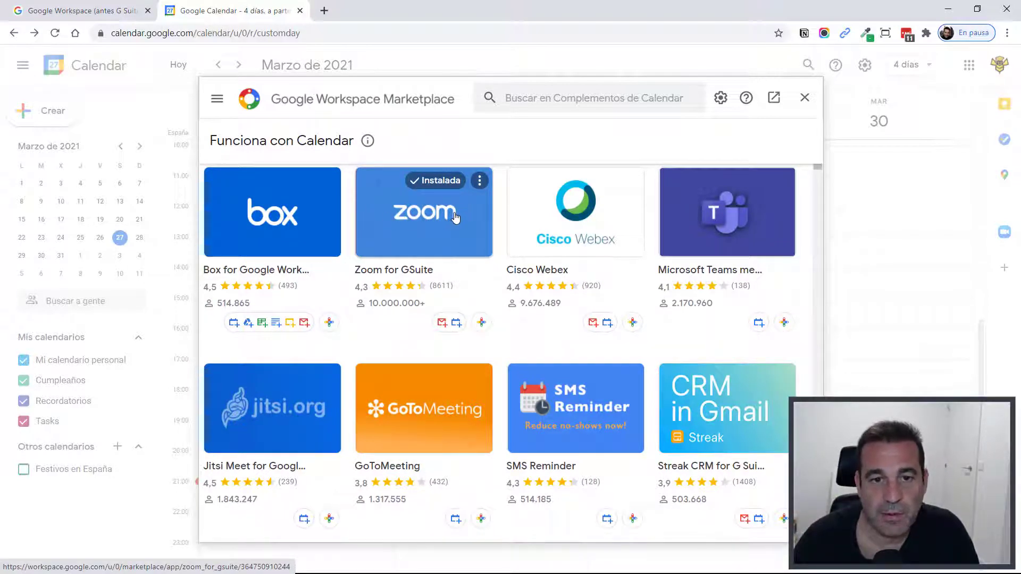
click(805, 97)
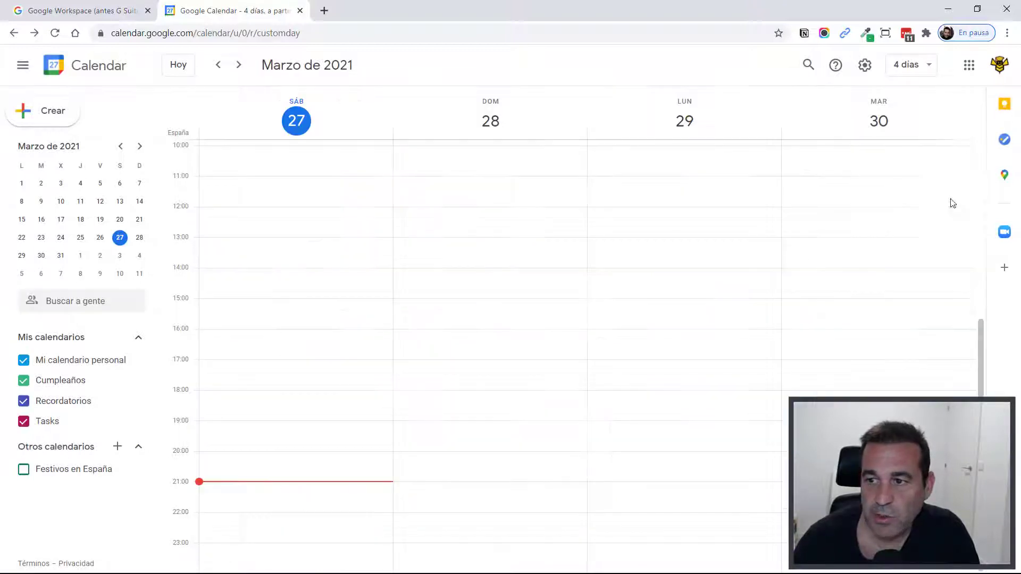
Create a Keep note beside the calendar with the title "Título" and the text "Descripción"
click(1005, 104)
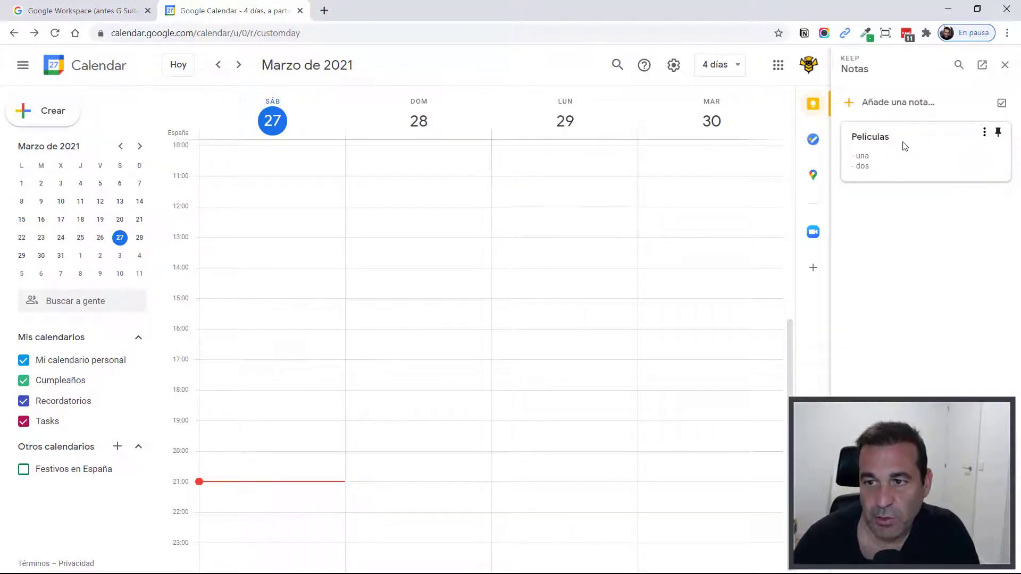
click(908, 102)
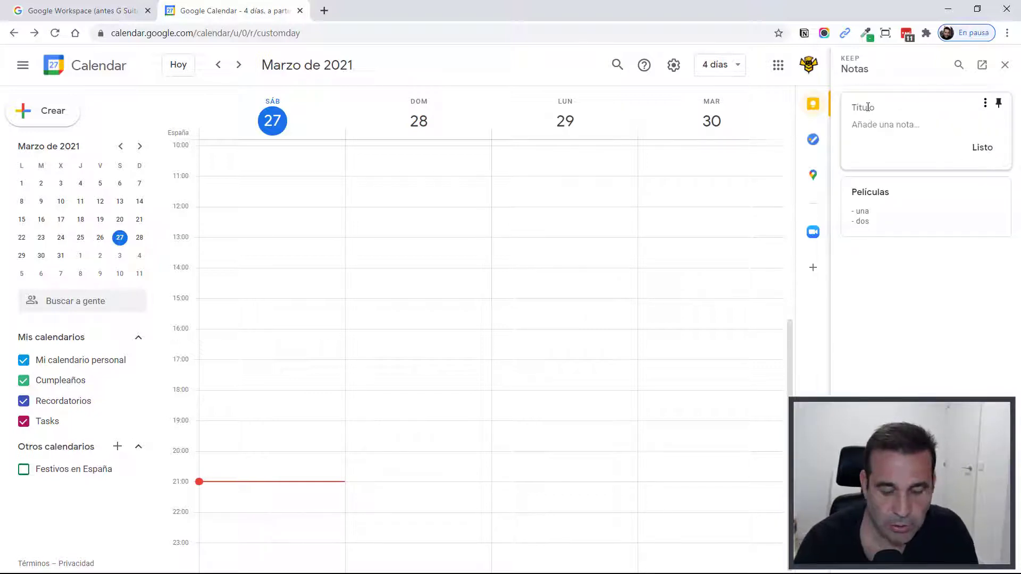
text(titu)
key(BackSpace)
key(BackSpace)
key(BackSpace)
key(BackSpace)
text(T)
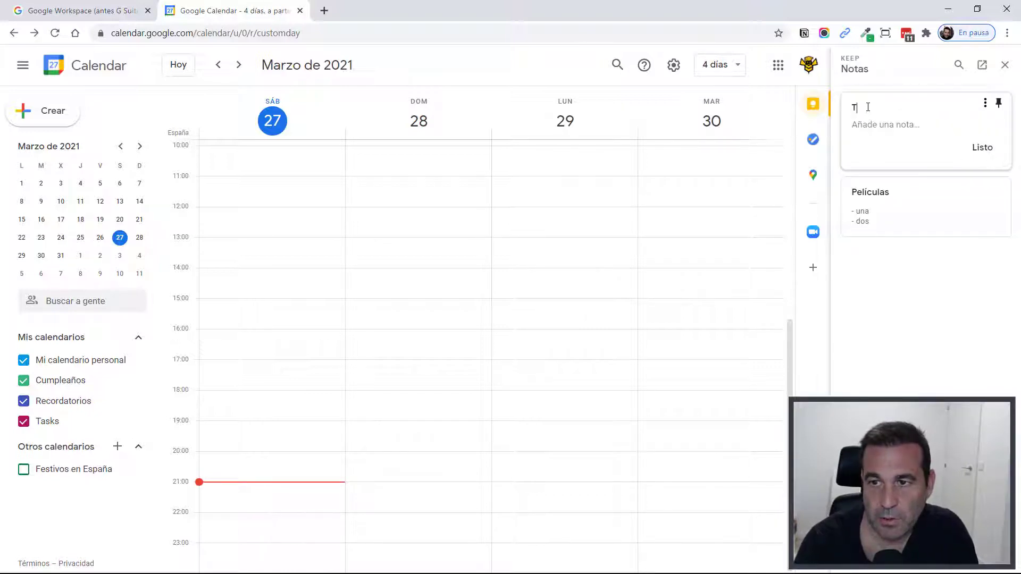
text(itulo)
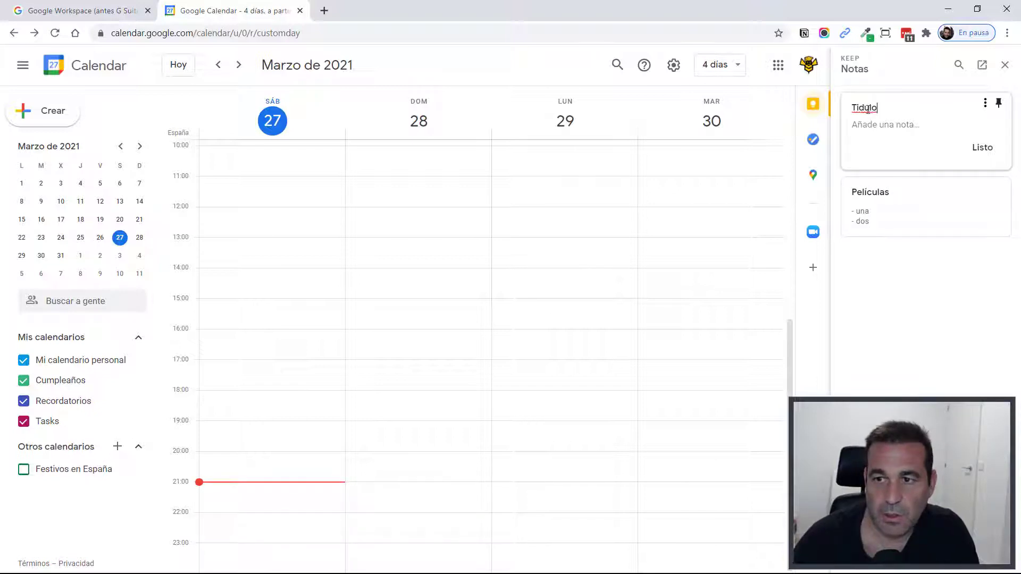
text(í)
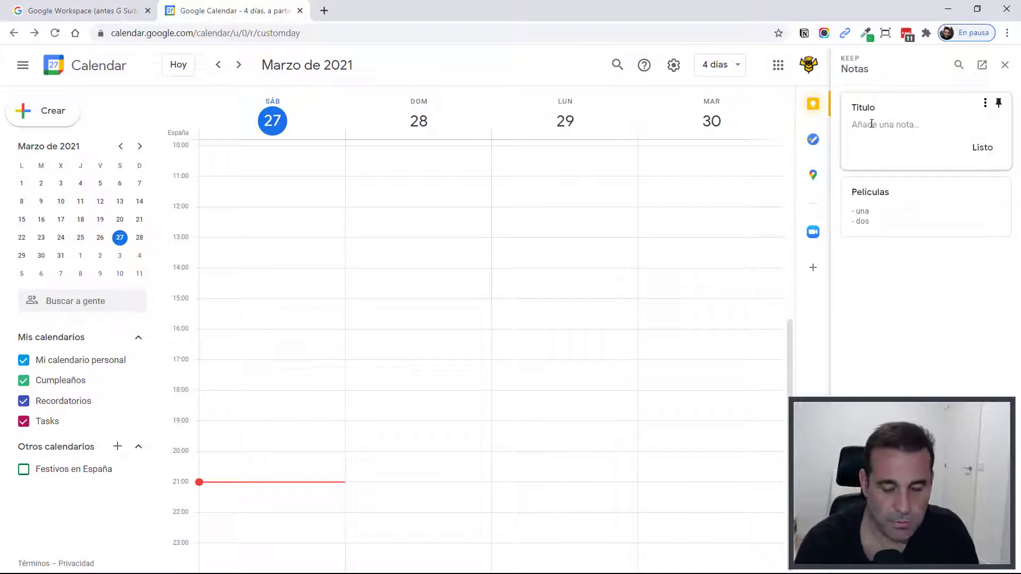
click(872, 124)
text(Descripción)
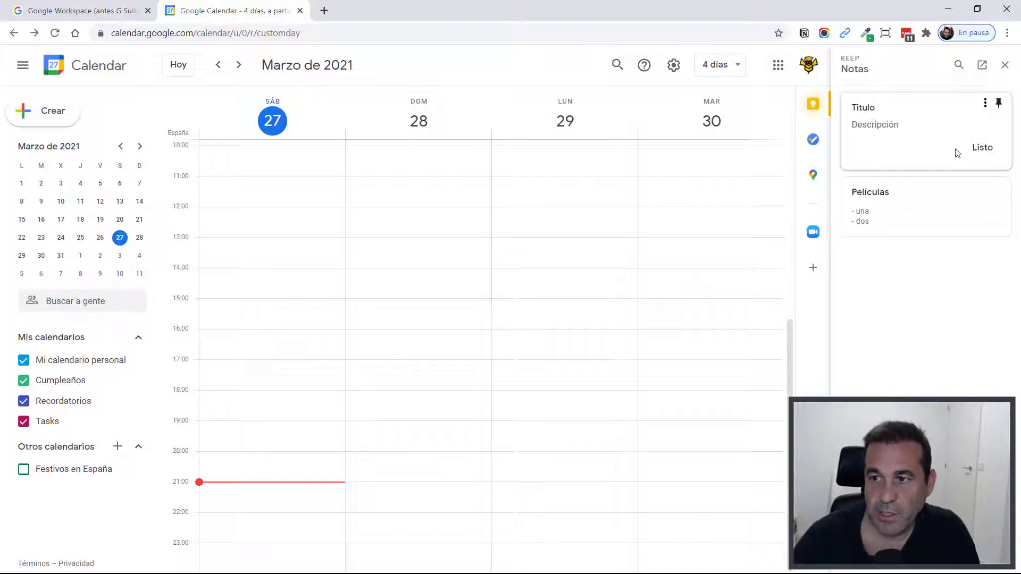
click(982, 148)
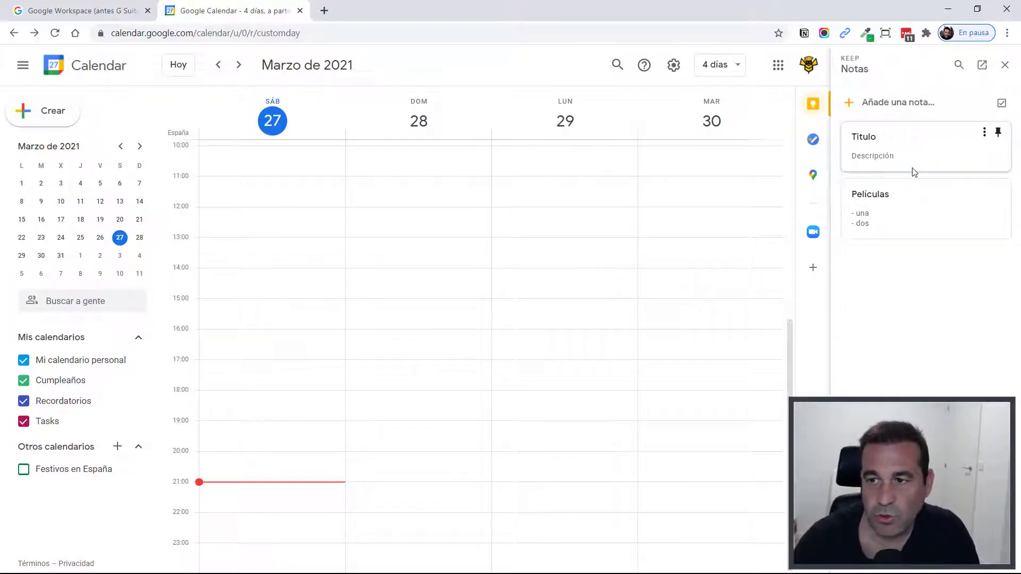
Search the Keep notes for "una", clear the search and close the notes
click(959, 64)
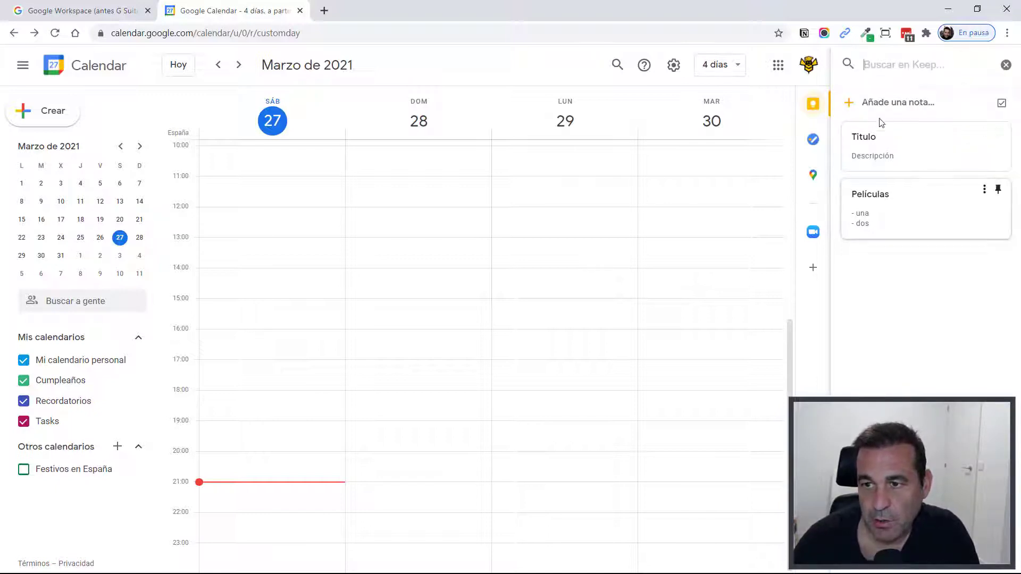
text(una)
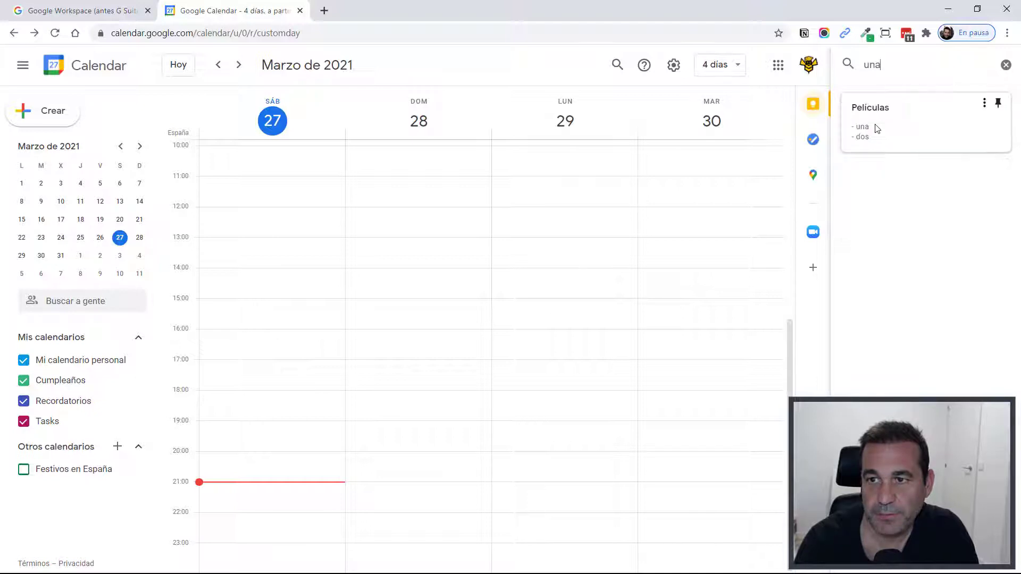
key(BackSpace)
key(BackSpace)
key(BackSpace)
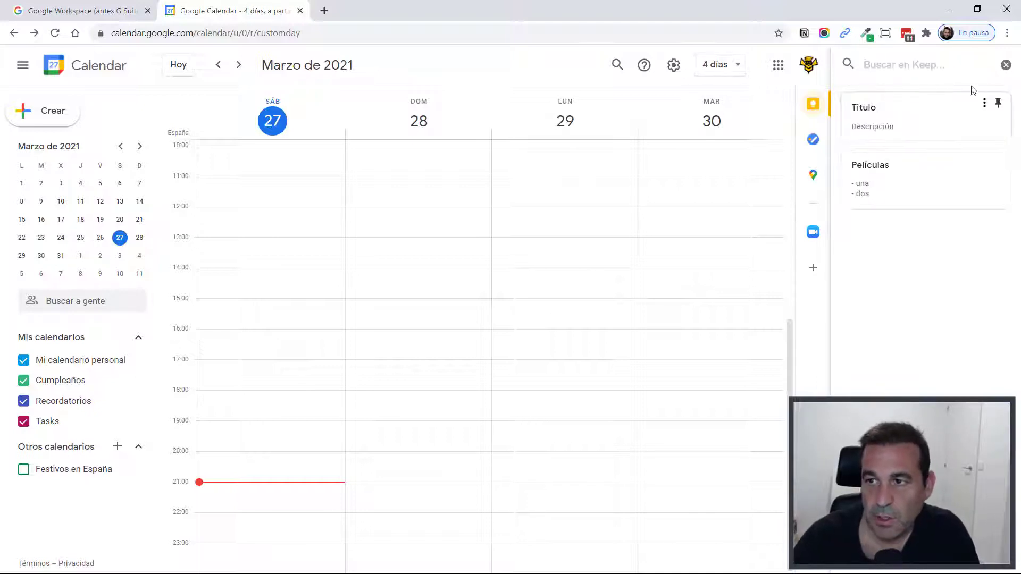
click(1007, 65)
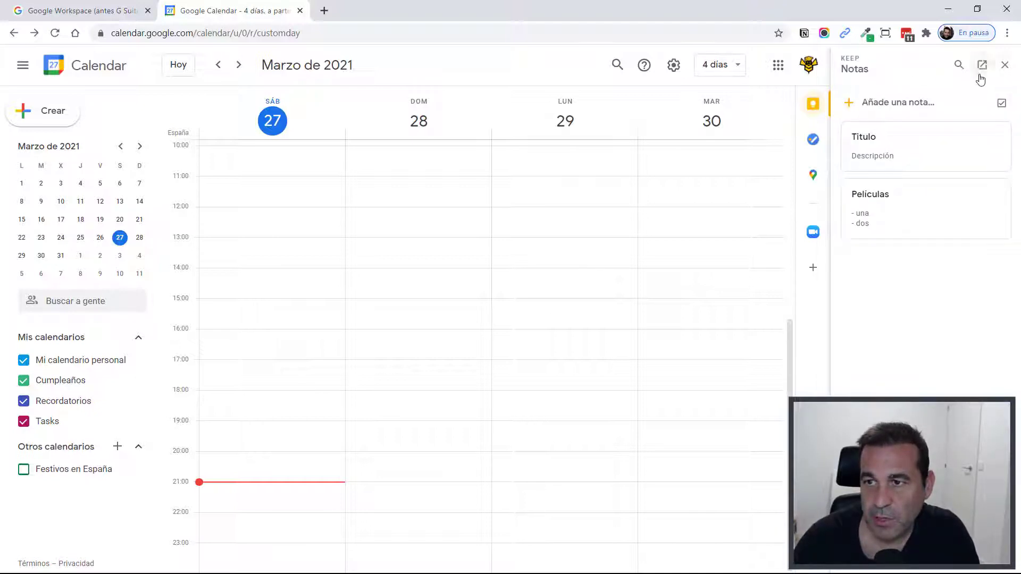
click(1005, 66)
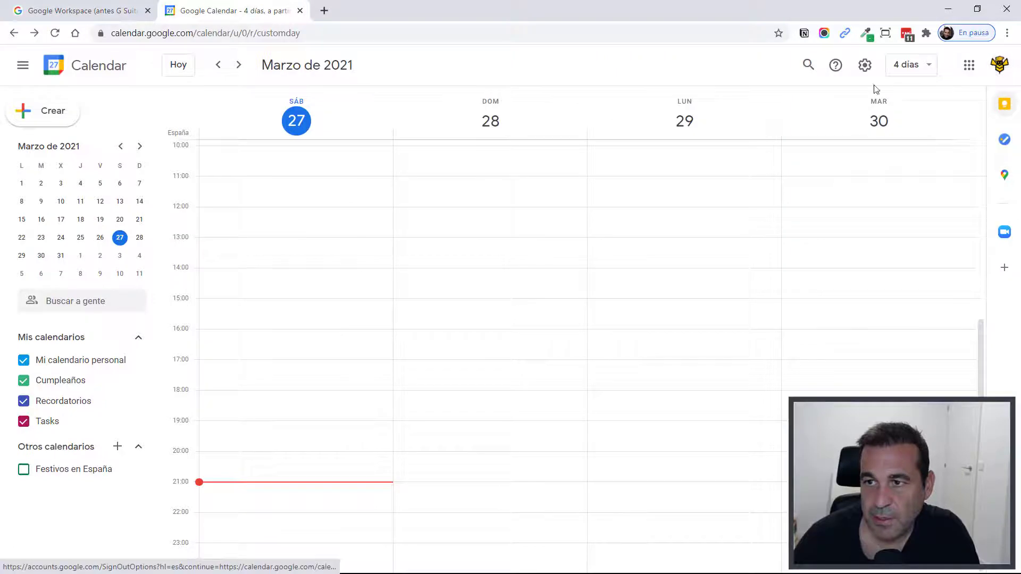
View the "Mis tareas (trabajo)" task list beside the calendar and close it
click(1005, 140)
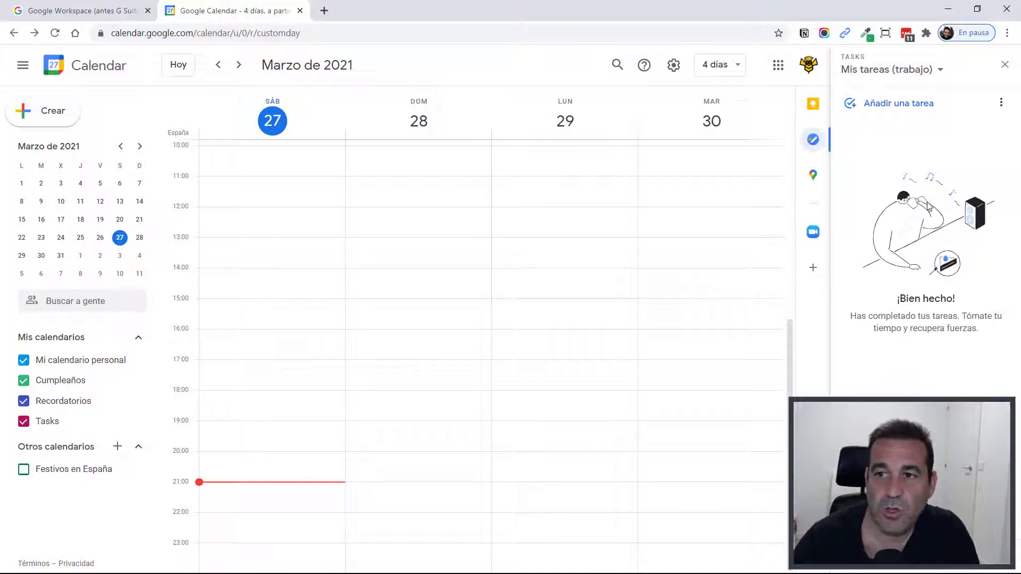
click(1006, 64)
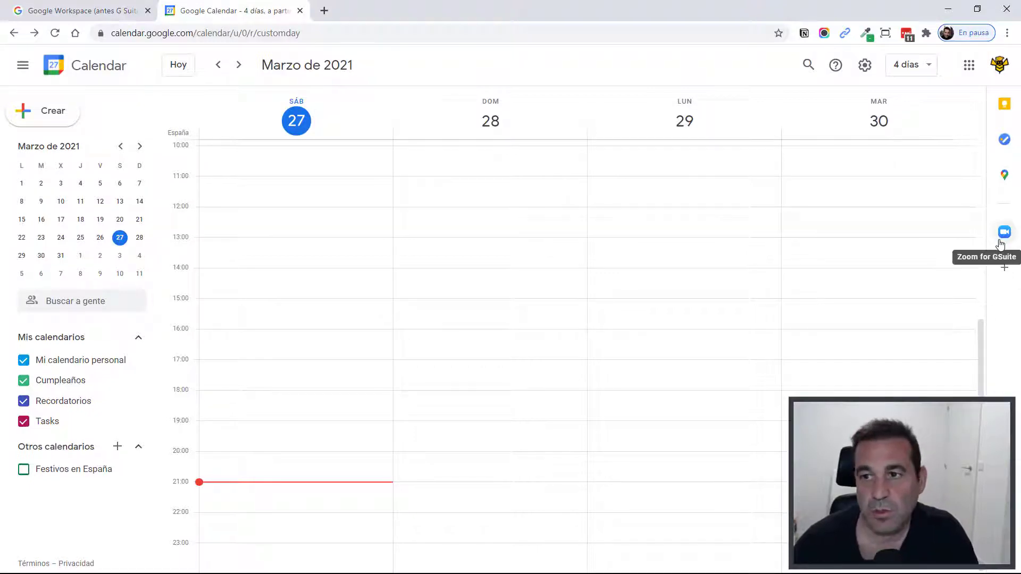
click(865, 65)
click(800, 225)
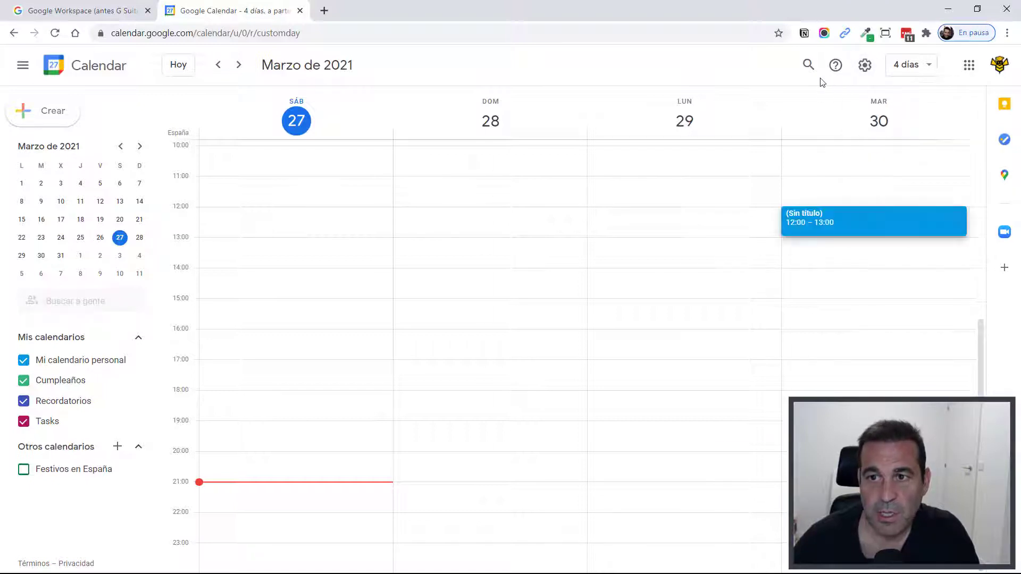
click(759, 157)
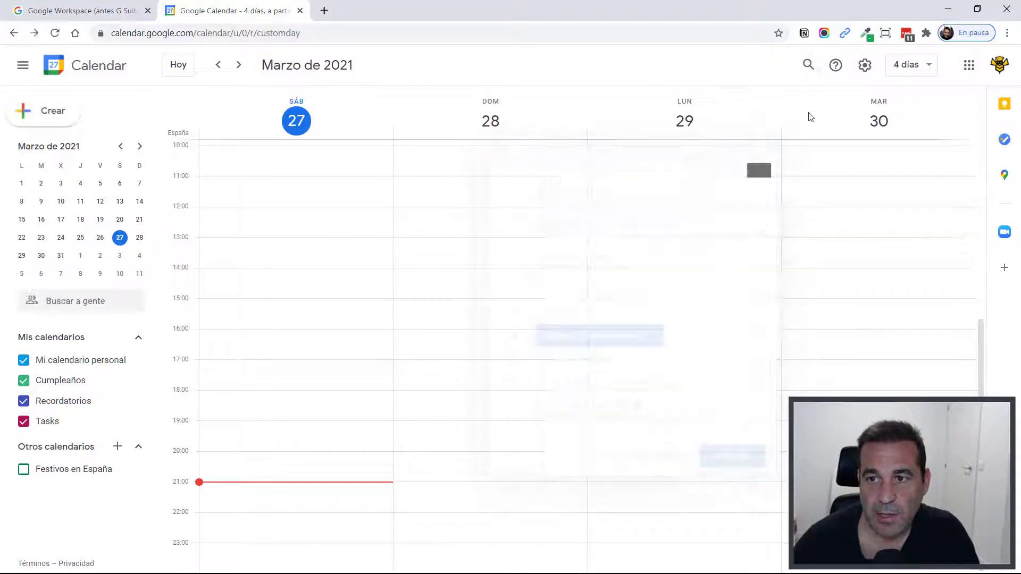
Review the event search's advanced filters for calendars, keywords, participants, places, exclusions and dates, and leave the search without running it
click(807, 66)
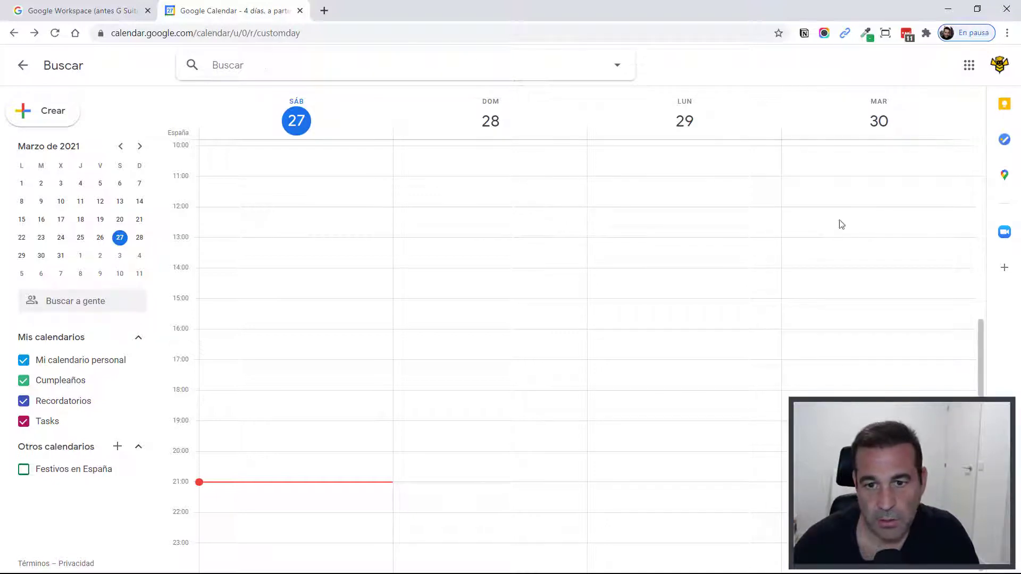
click(617, 66)
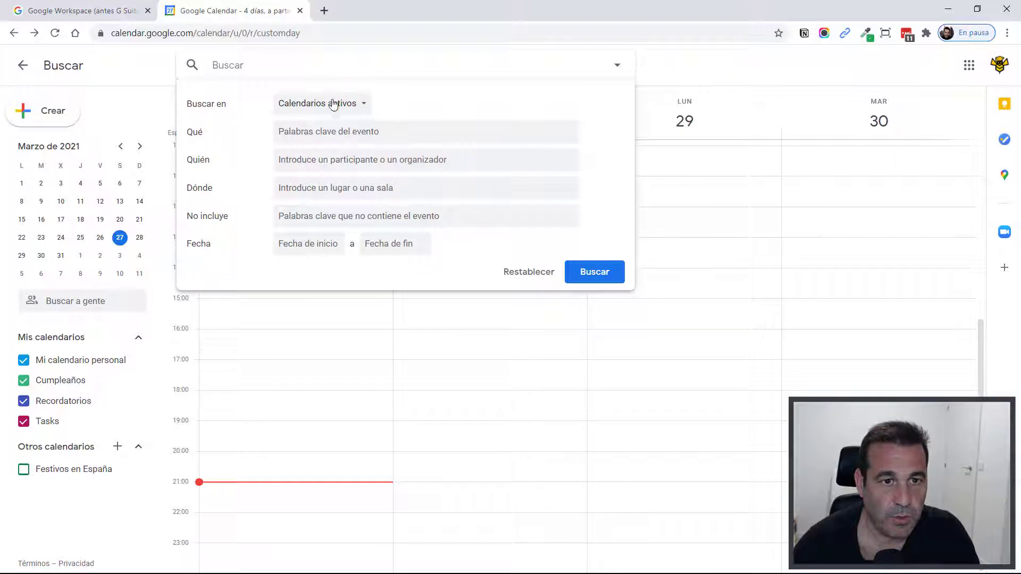
click(306, 104)
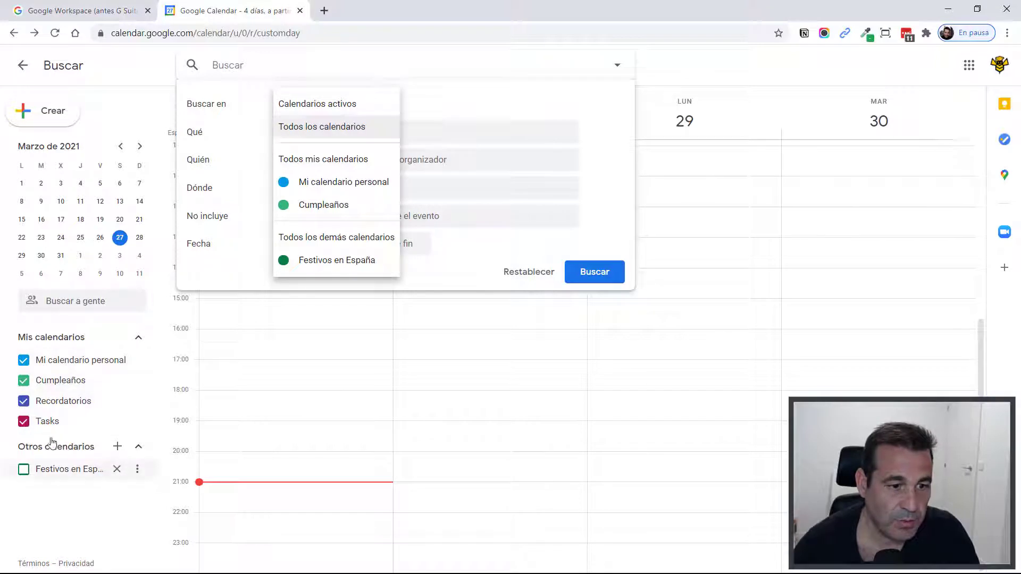
click(331, 72)
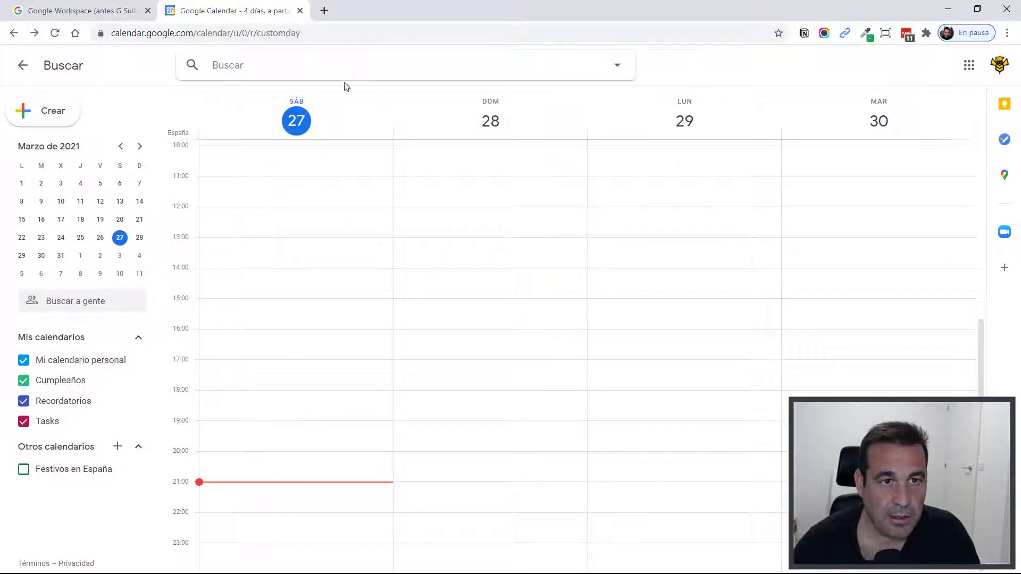
click(617, 66)
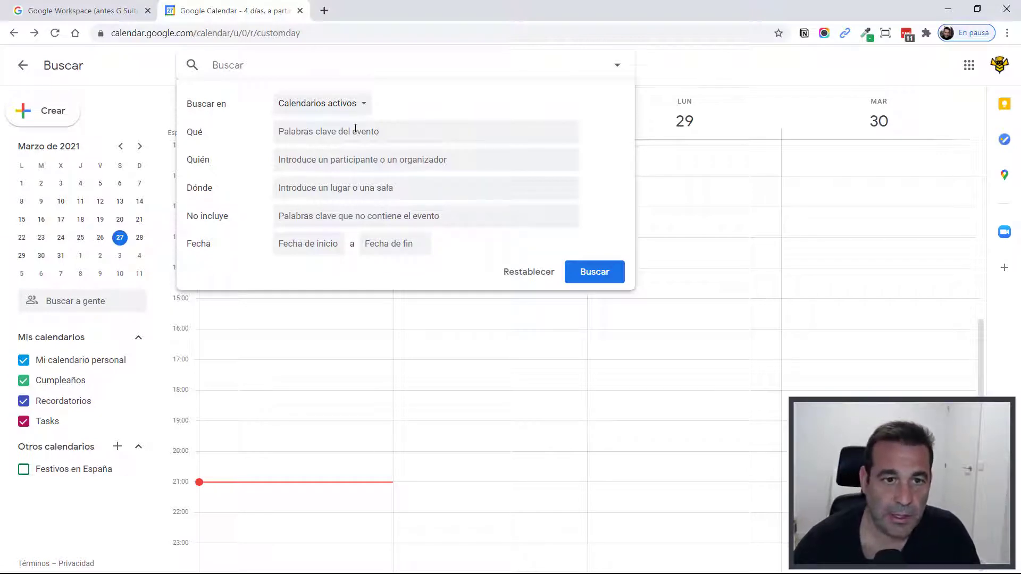
click(279, 159)
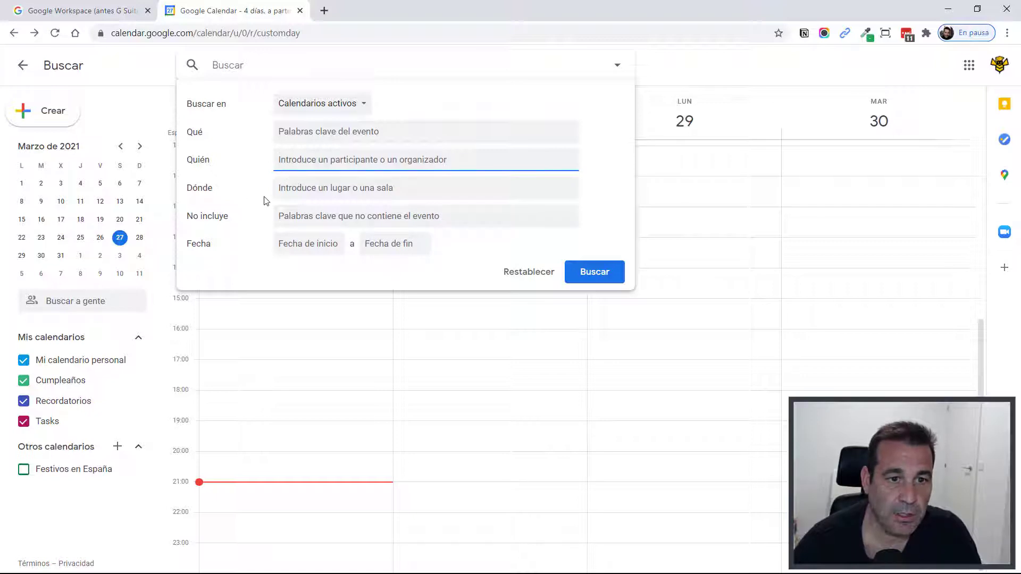
click(304, 217)
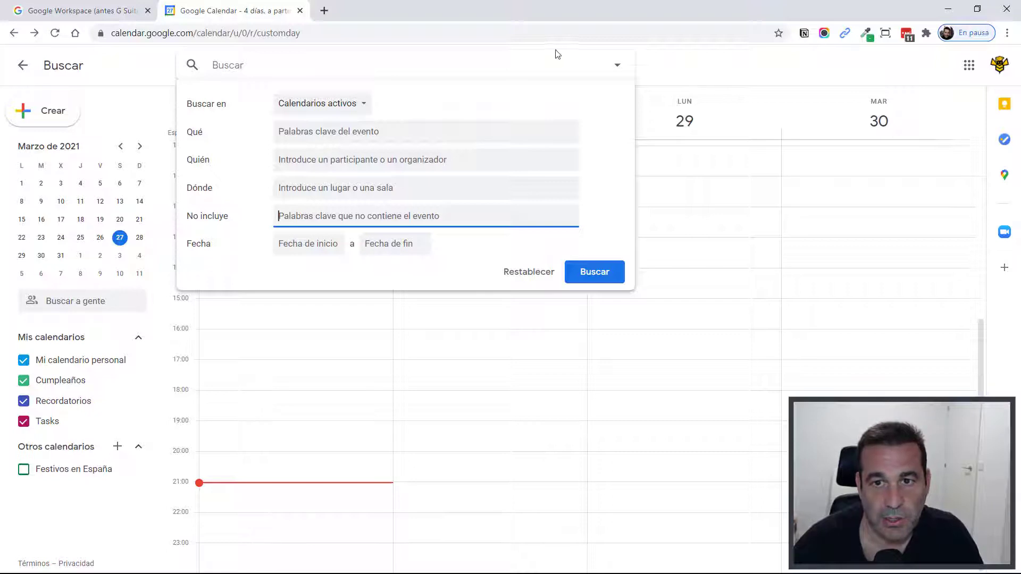
click(614, 65)
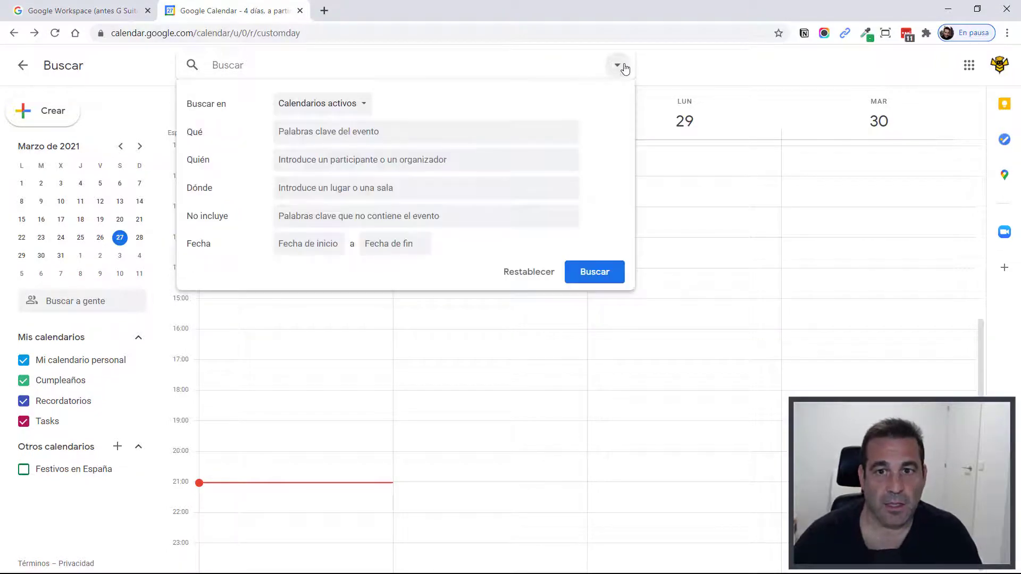
click(694, 69)
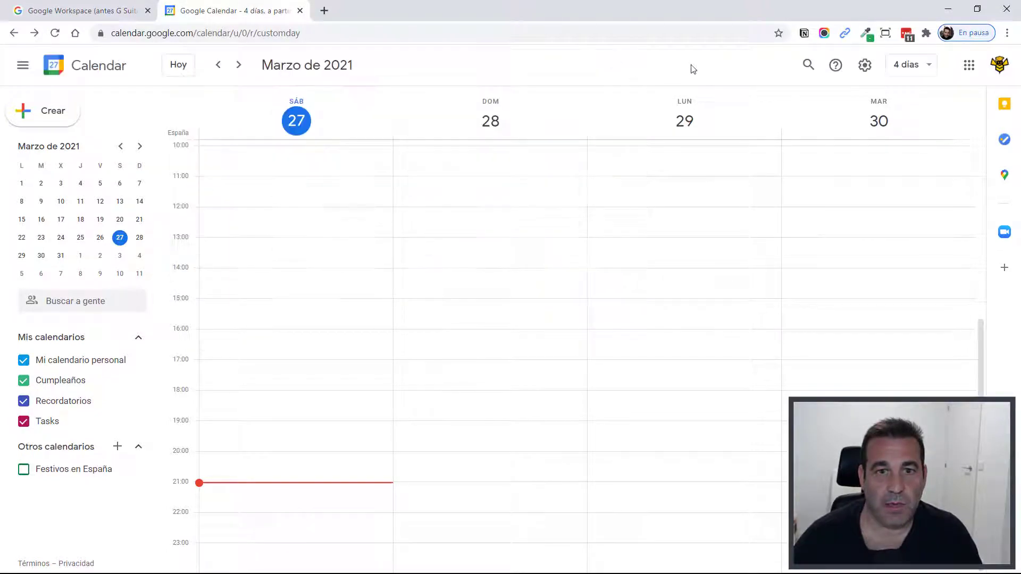
Open Sunday 28 March on its own in the day view and return to Saturday 27 March
click(181, 70)
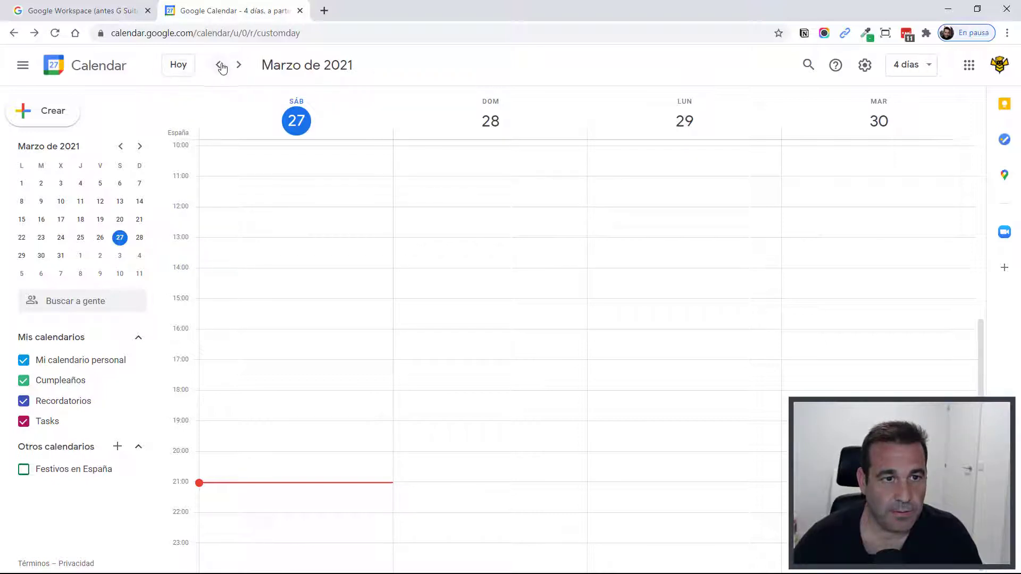
click(487, 123)
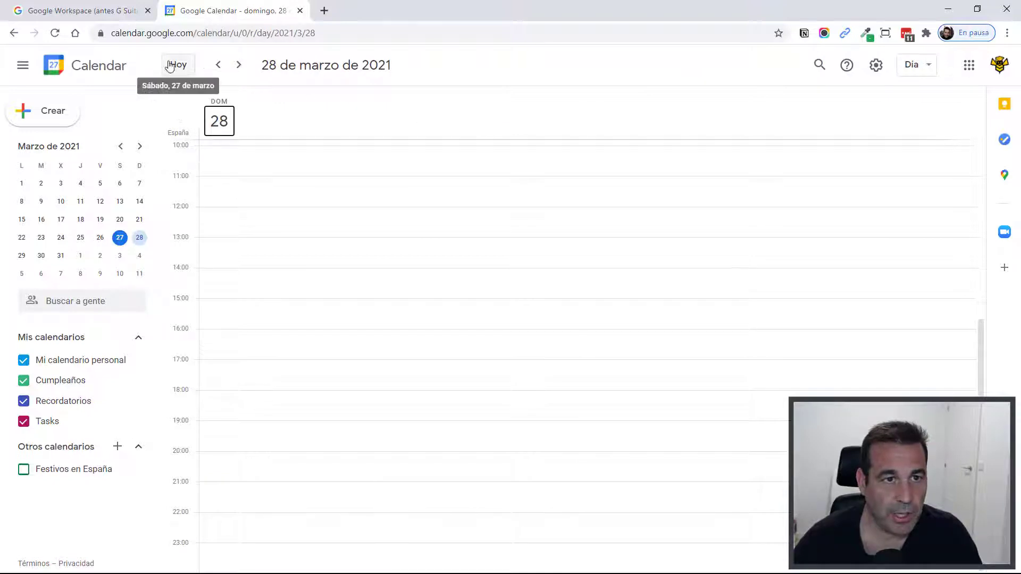
click(219, 66)
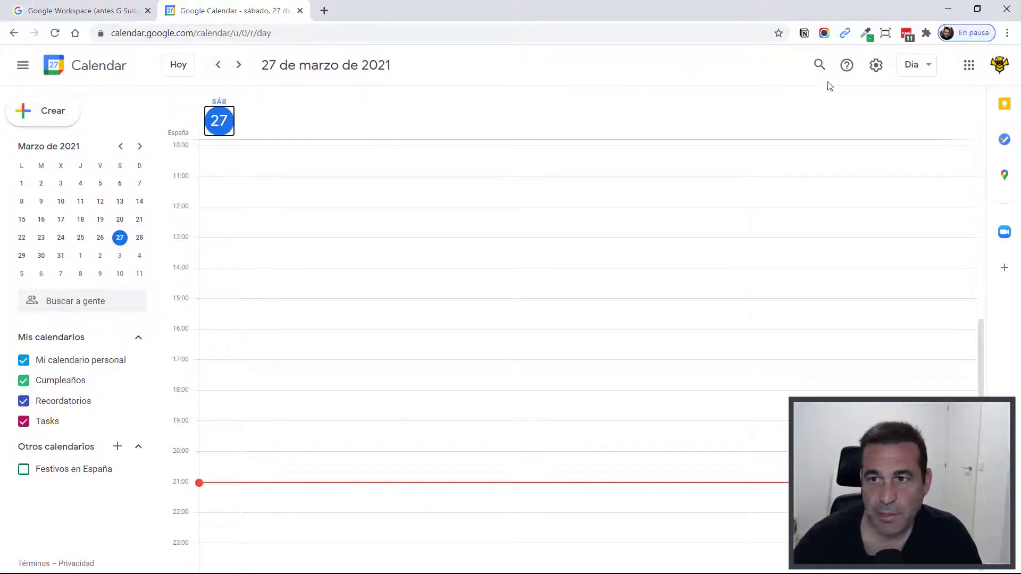
Switch the calendar to the week view and browse the neighbouring weeks, ending on 15–21 March 2021
click(913, 65)
click(898, 124)
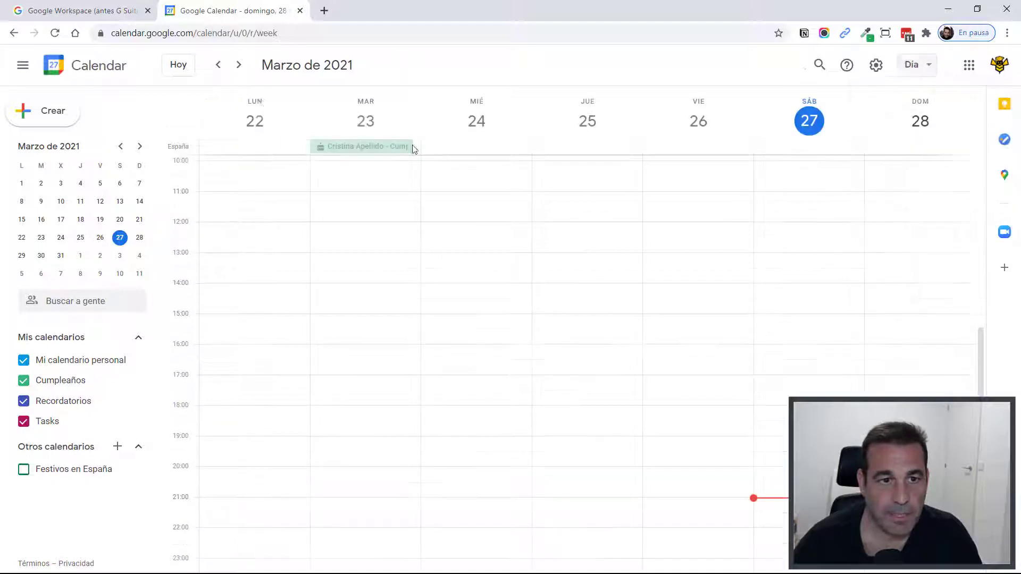
click(242, 67)
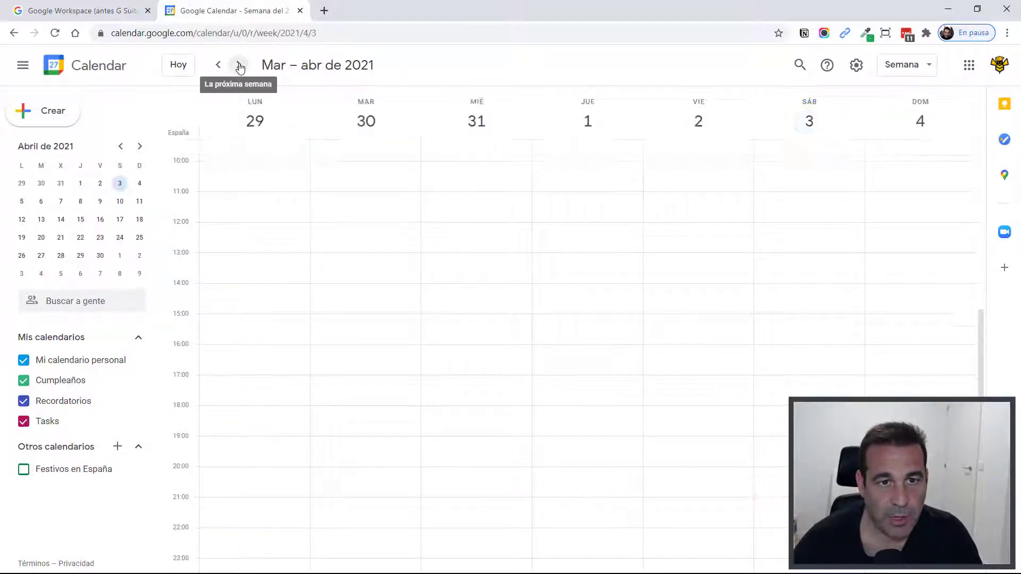
click(225, 67)
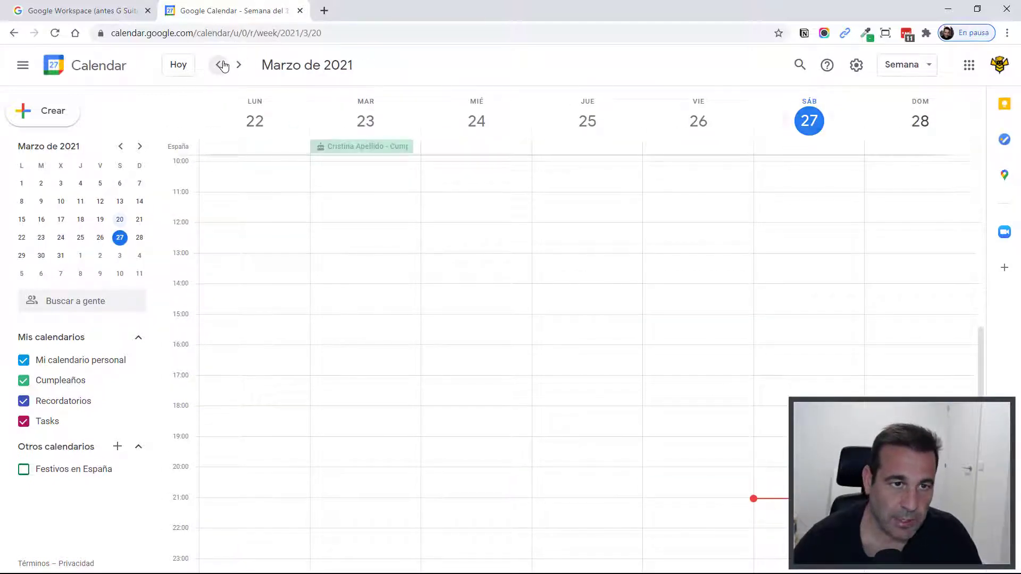
click(219, 65)
click(239, 66)
click(219, 66)
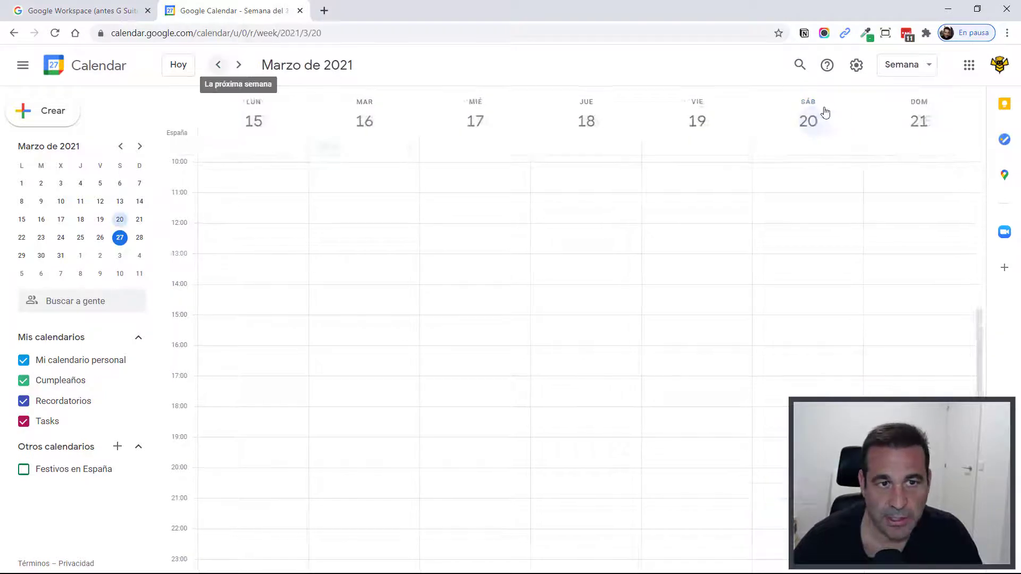
Switch the calendar to the year view, browse ahead to 2022 and return to 2021
click(918, 73)
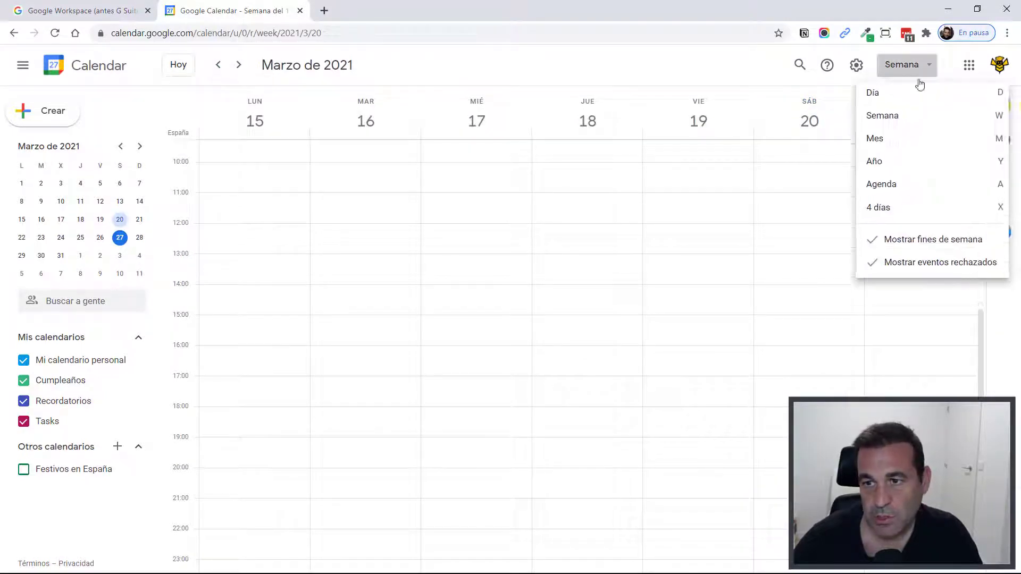
click(875, 161)
click(239, 65)
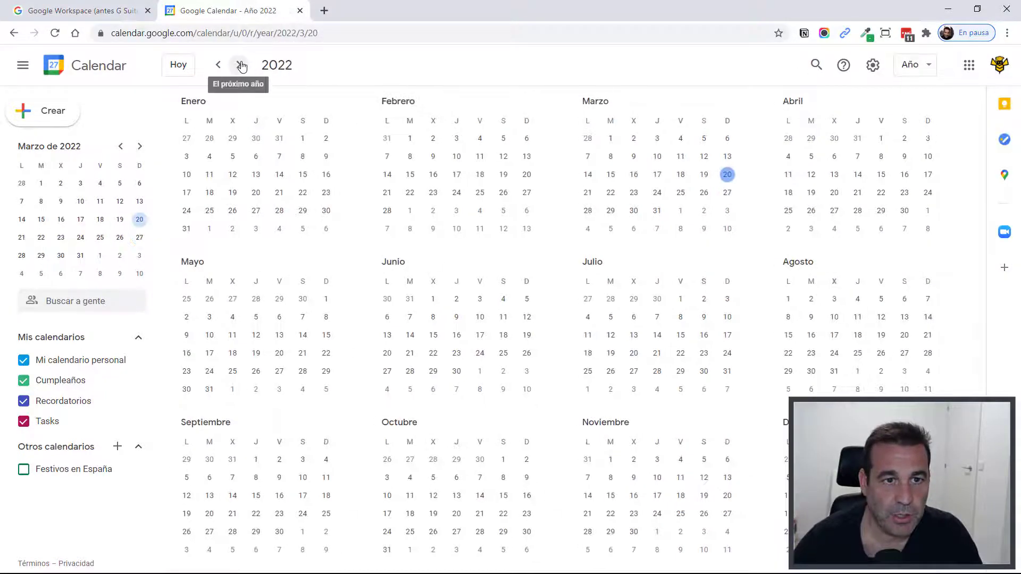
click(218, 66)
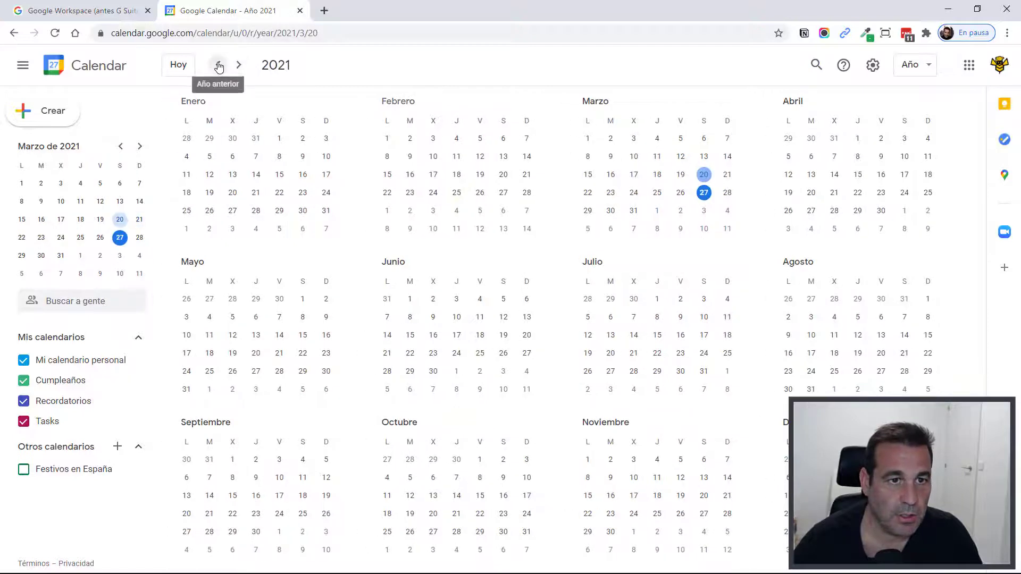
View 20 March 2021 in the day view, step one day ahead and back, and return to the week view
click(912, 64)
key(d)
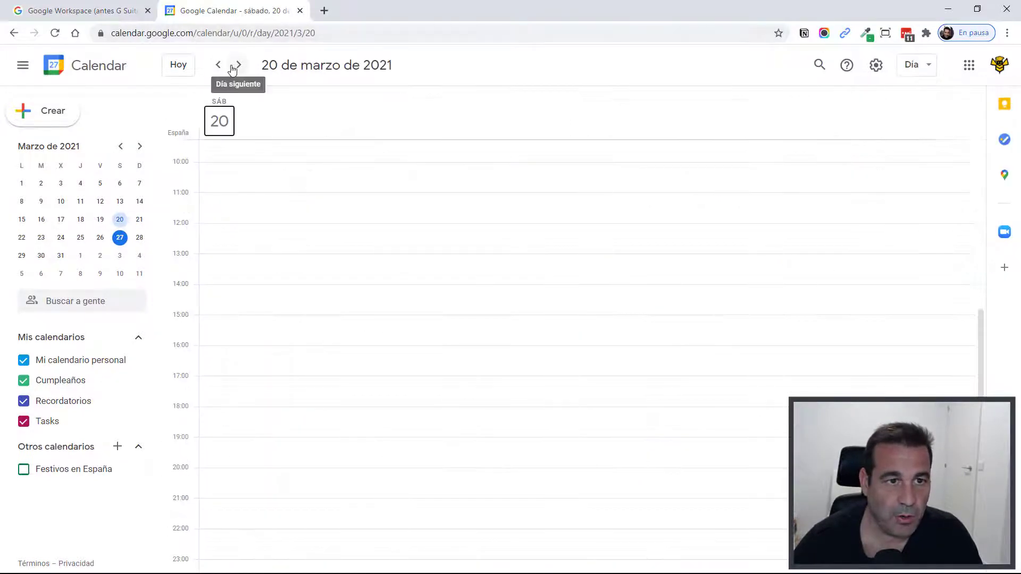
click(239, 65)
click(219, 66)
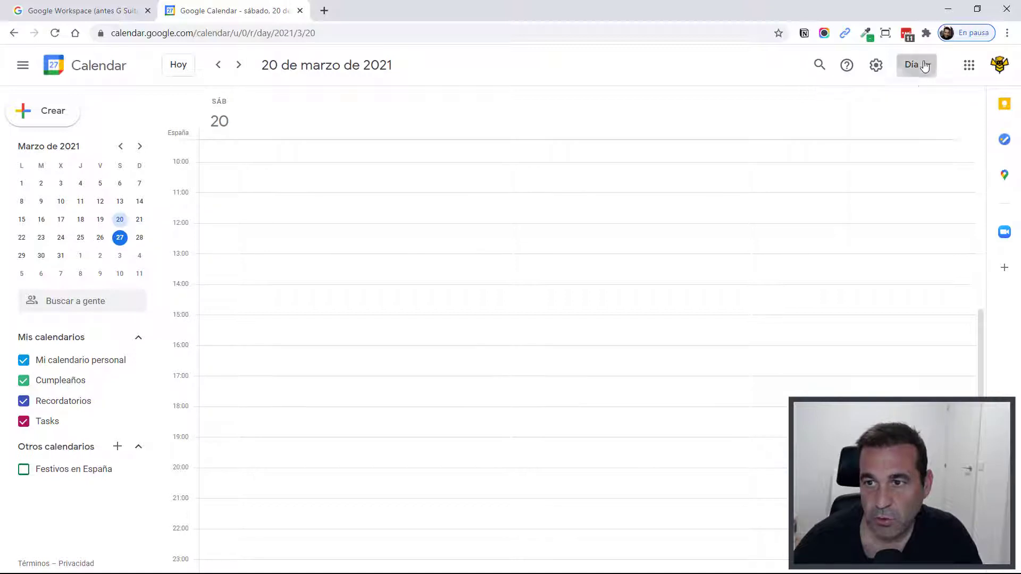
click(915, 64)
click(902, 122)
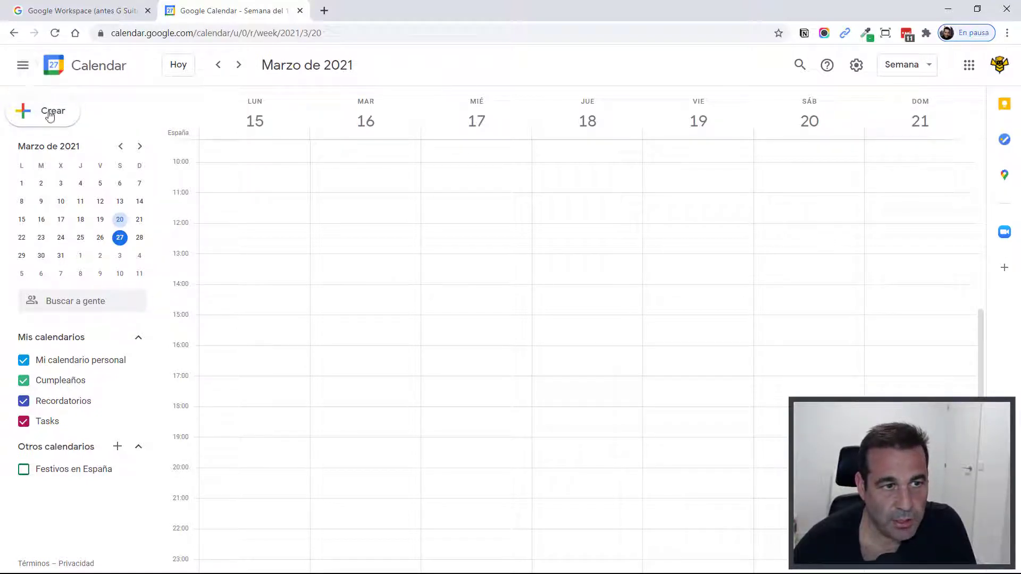
Hide and restore the main menu sidebar, and browse the mini calendar one month ahead and back to March 2021
click(24, 66)
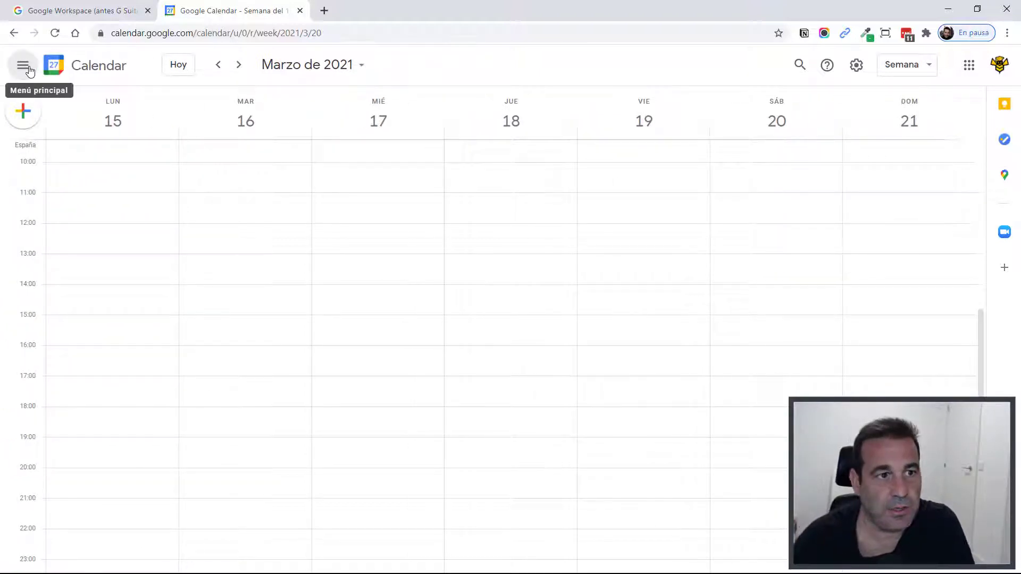
click(29, 70)
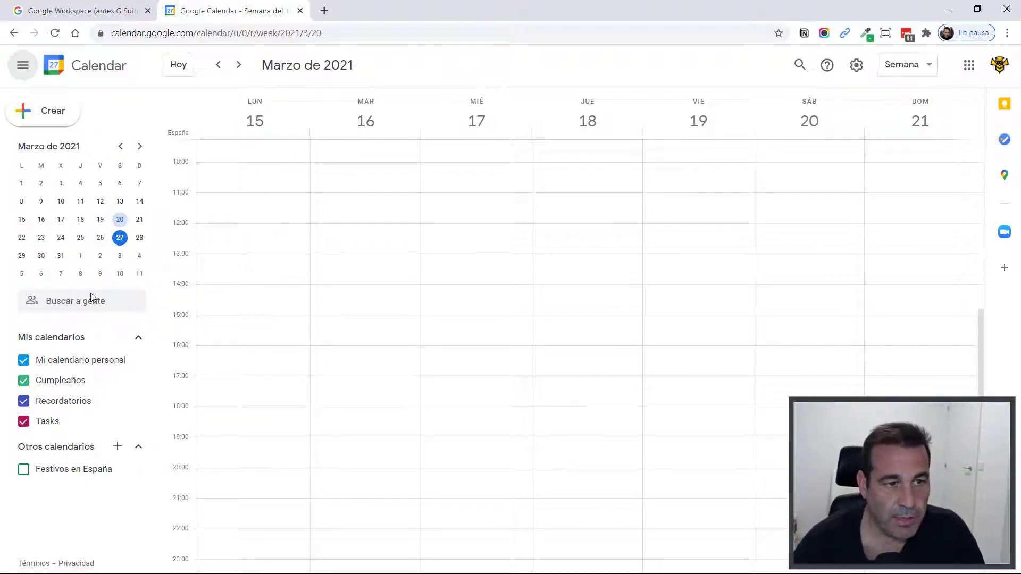
click(139, 147)
click(124, 147)
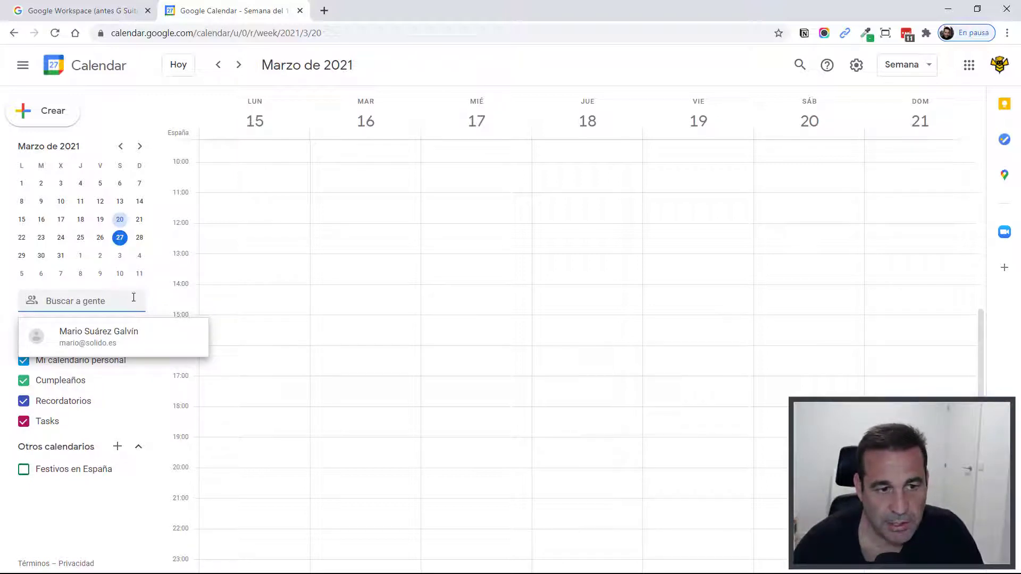
Leave the people search without choosing anyone and discard the blank event draft on Monday 15 March
click(270, 263)
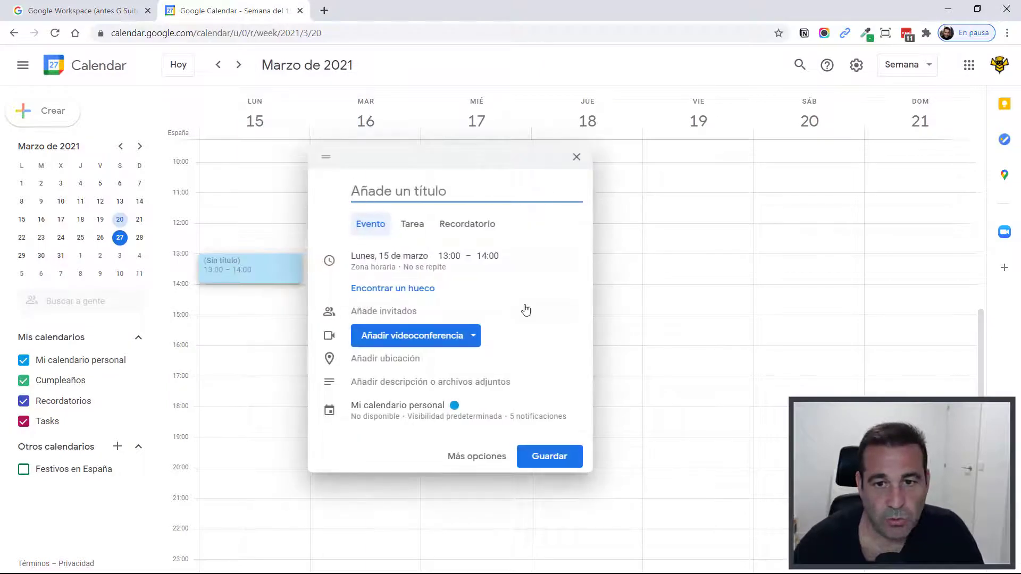
click(576, 158)
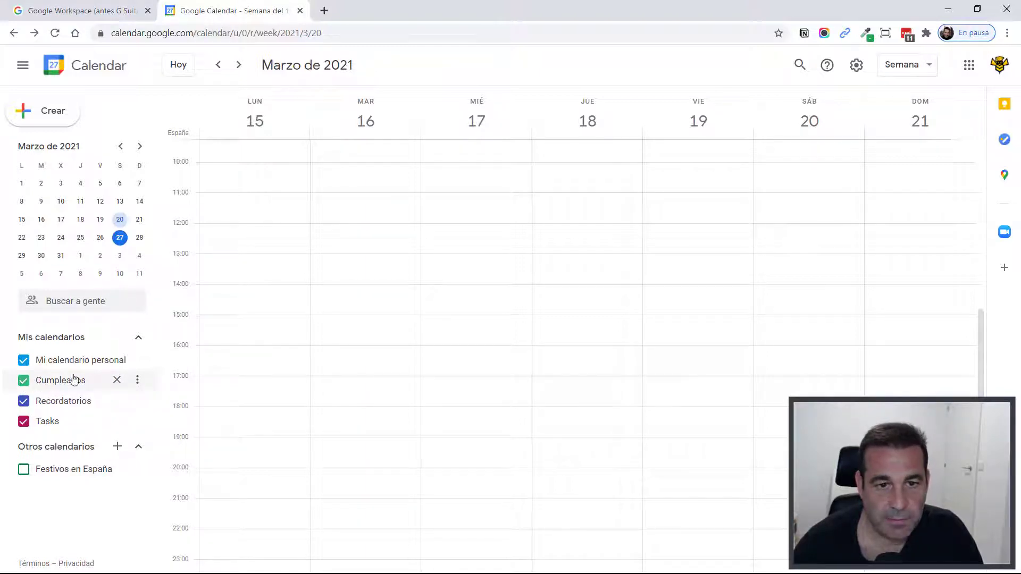
scroll(422, 330, down, 1)
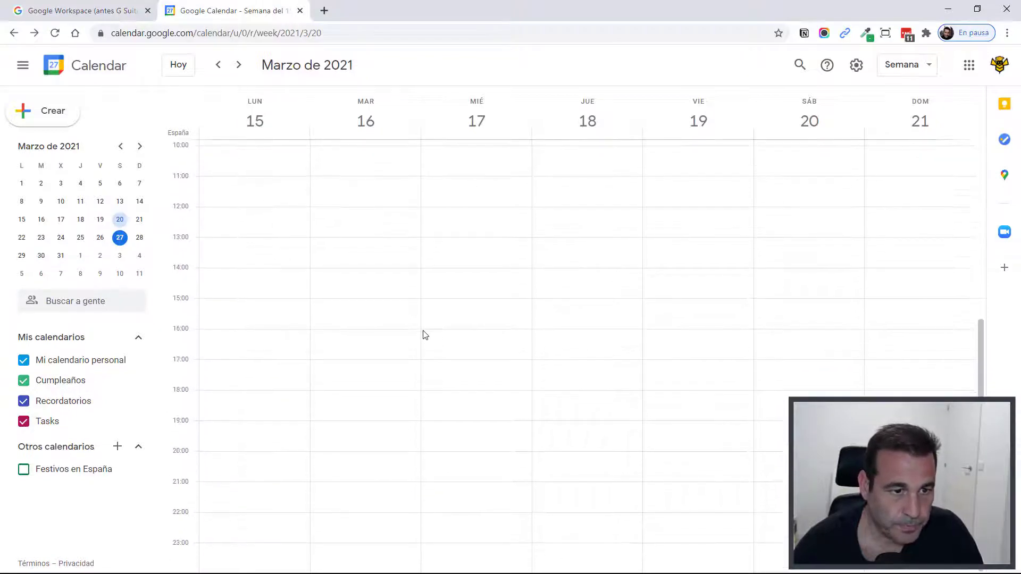
scroll(425, 335, up, 4)
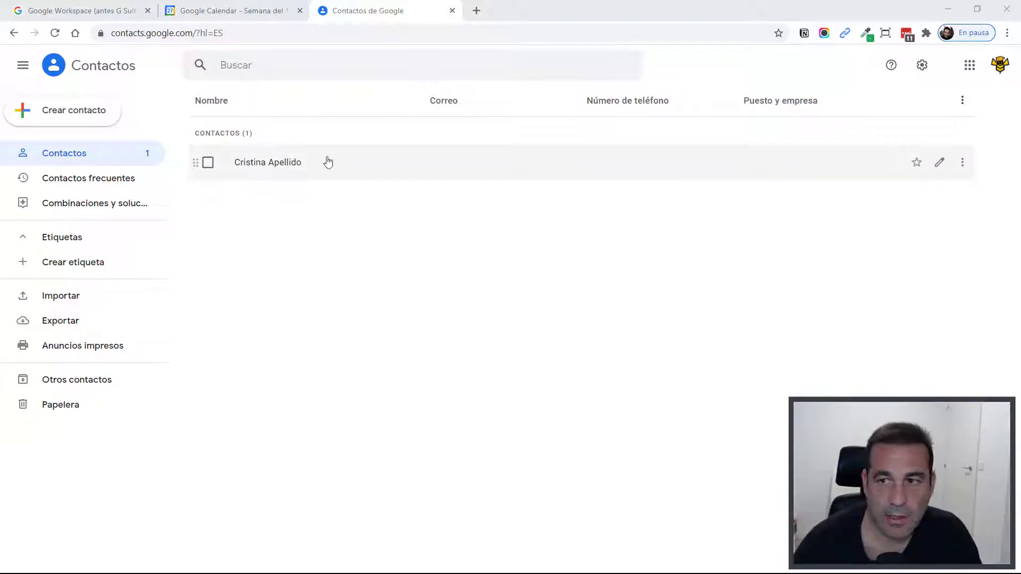
Edit the only contact in Google Contacts, change the day of the birth date, save and close the contact
click(940, 162)
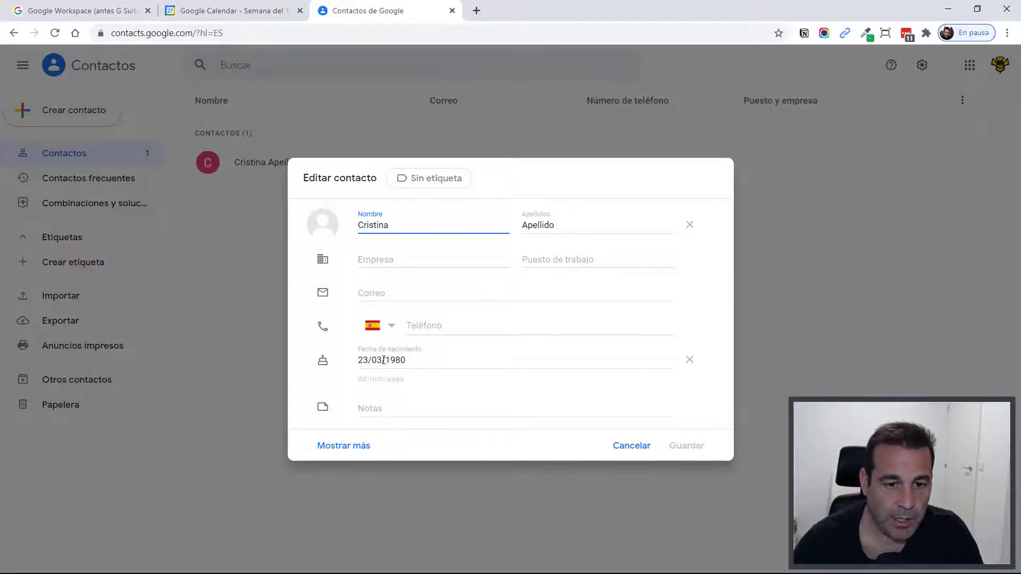
double_click(365, 360)
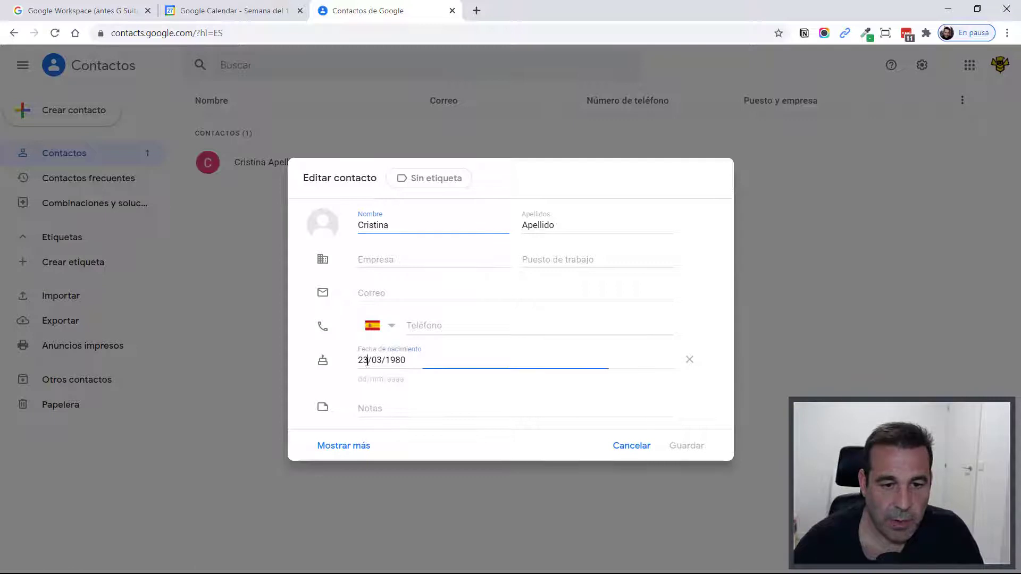
text(29)
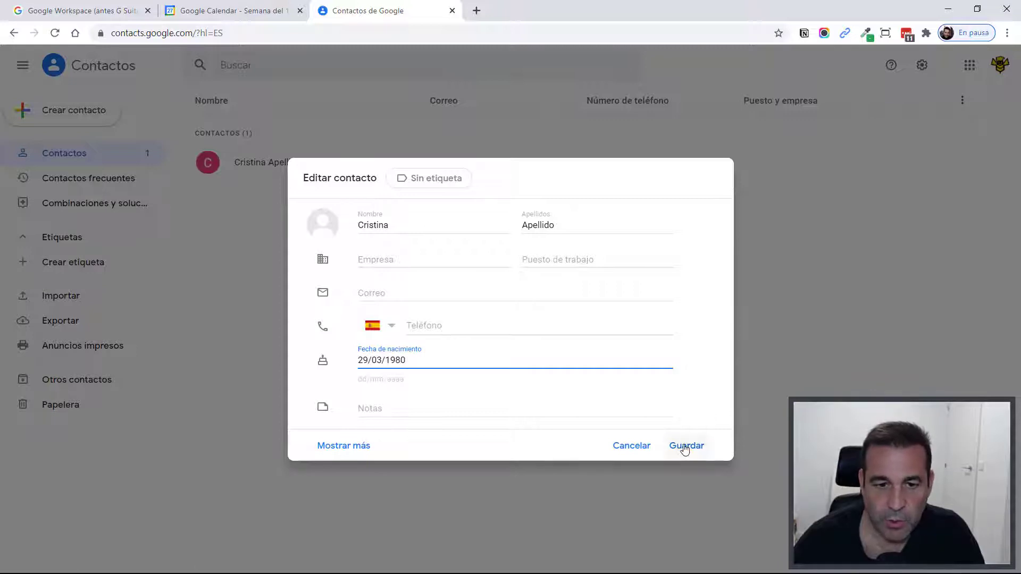
click(685, 448)
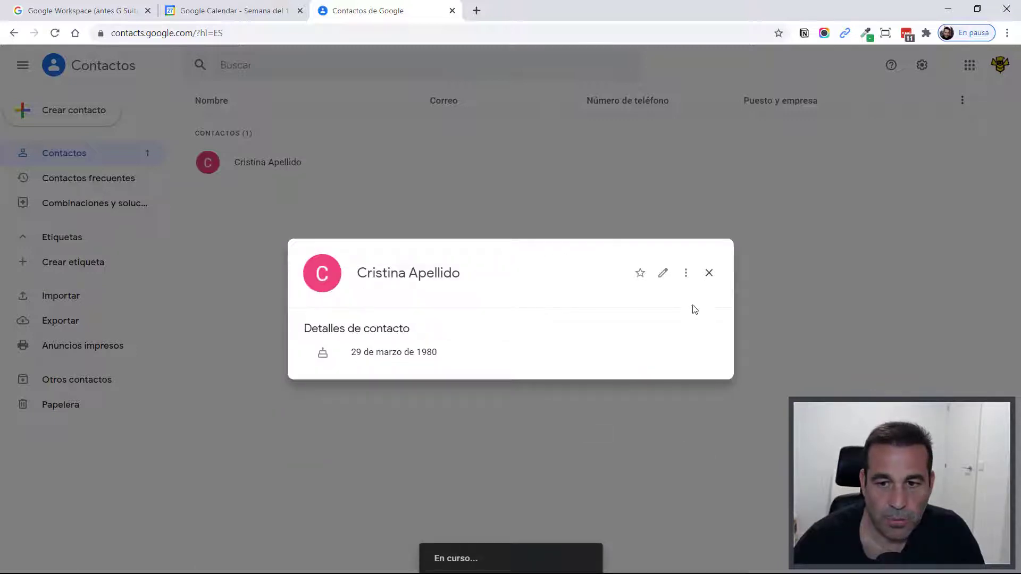
click(709, 272)
Return to Google Calendar, show the week of 22–28 March 2021 and reload the page to refresh the birthdays
click(229, 12)
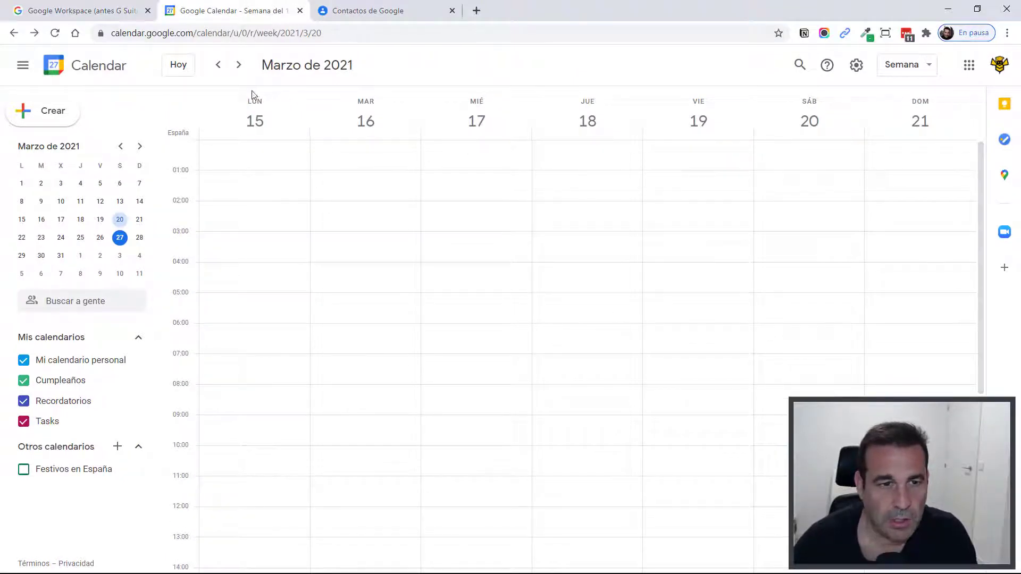
click(238, 65)
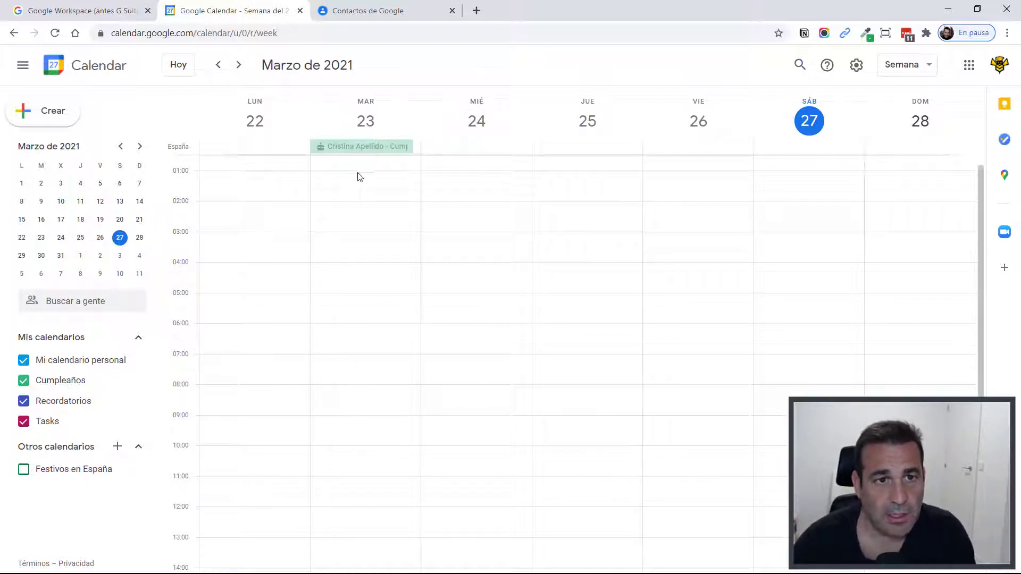
key(F5)
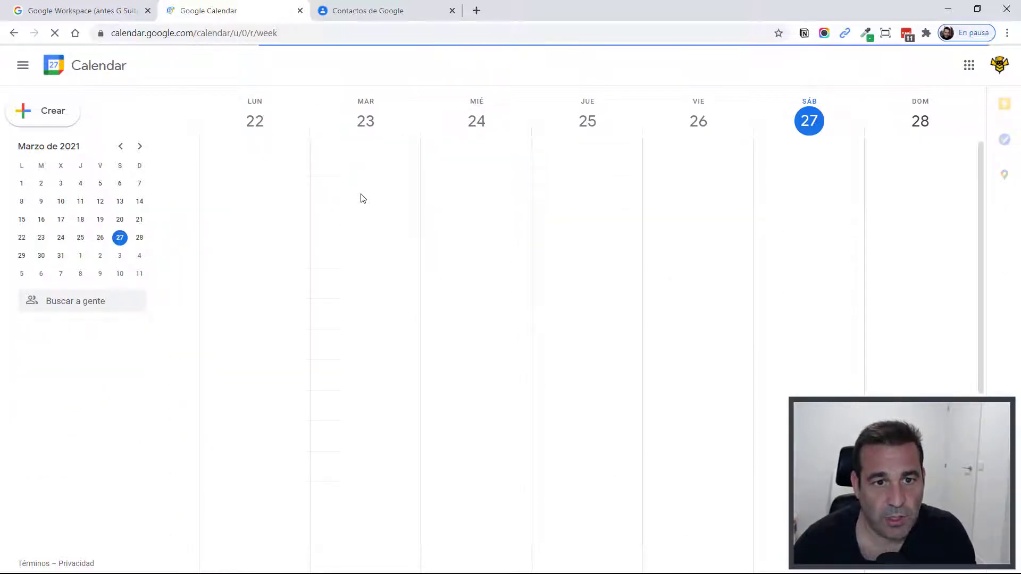
Switch to Google Contacts, change the contact's birth date to another day of the same month and save it
click(349, 13)
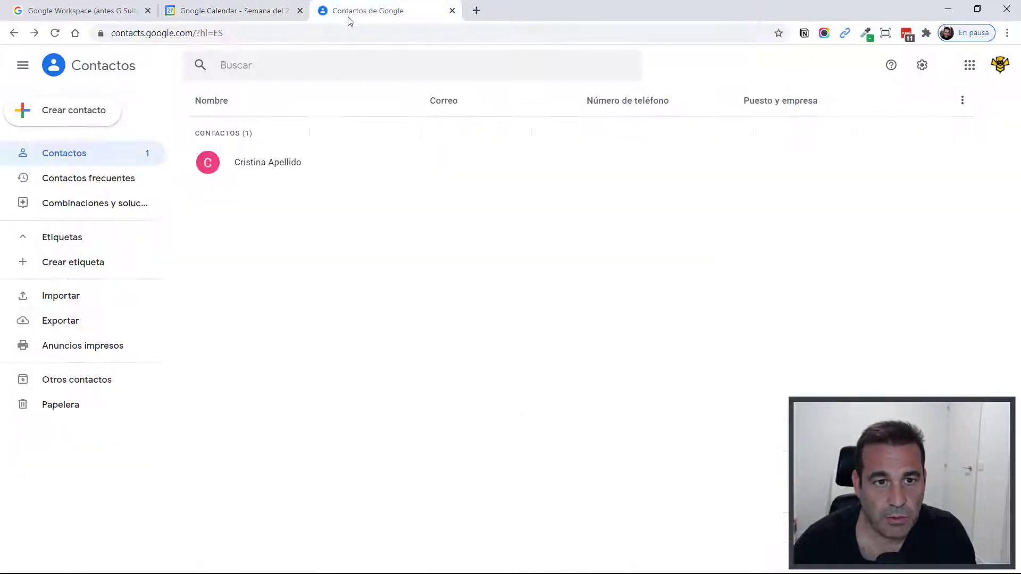
click(264, 166)
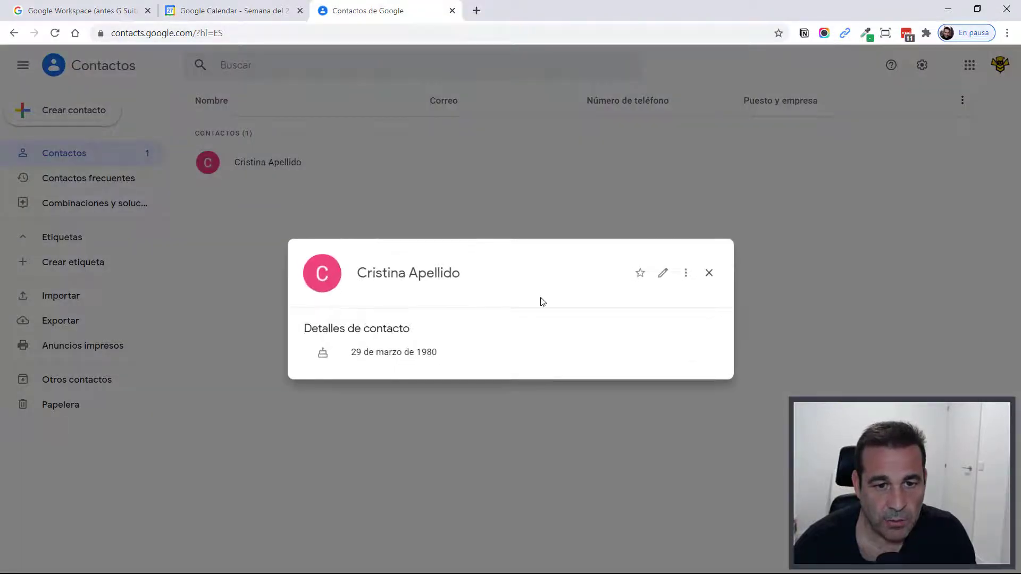
click(662, 273)
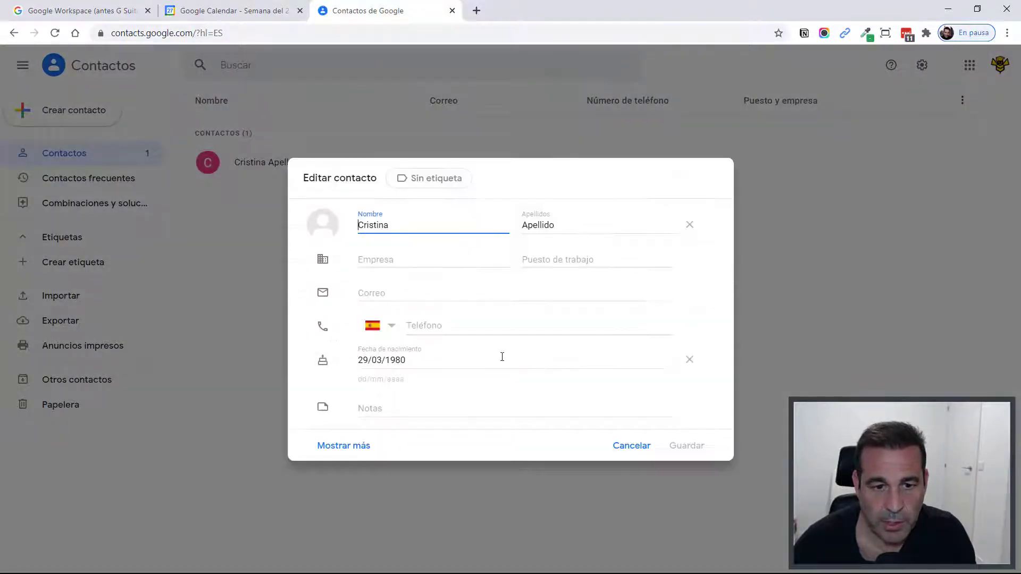
click(365, 361)
text(5)
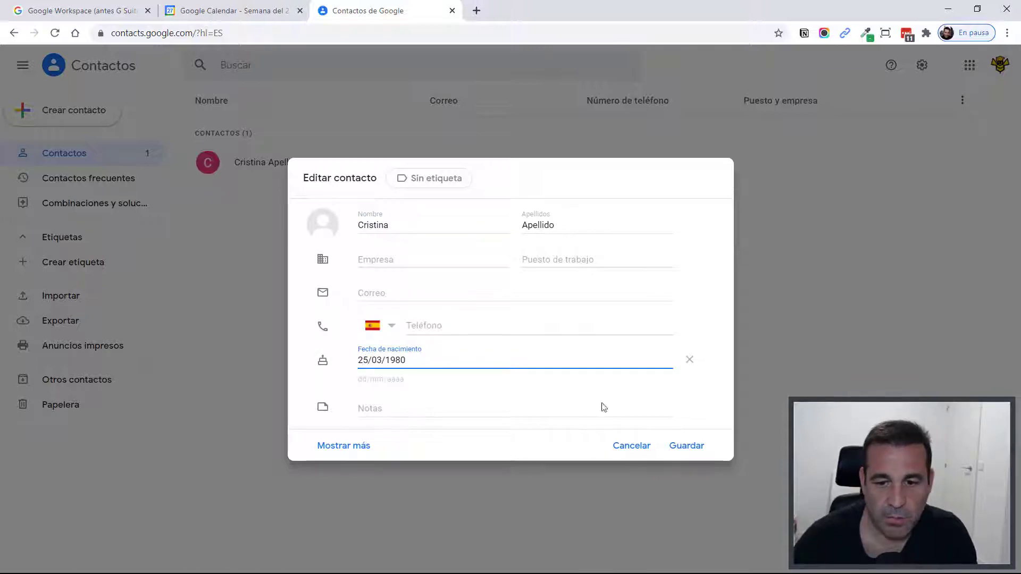
click(686, 445)
Compare the birthday shown in Google Calendar with the contact's details in Google Contacts, and return to the calendar
click(218, 12)
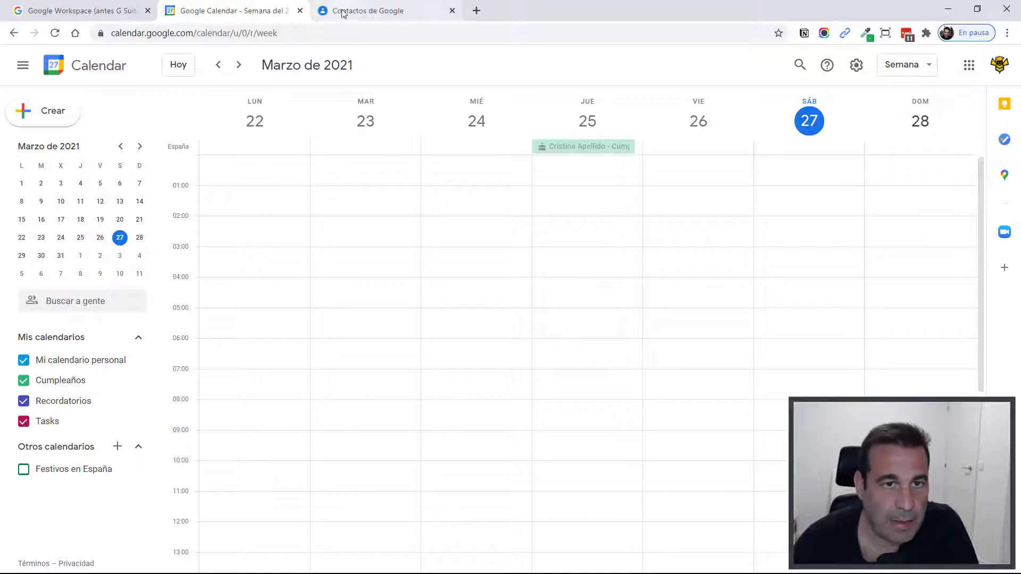
click(366, 11)
drag(414, 273, 519, 281)
click(232, 13)
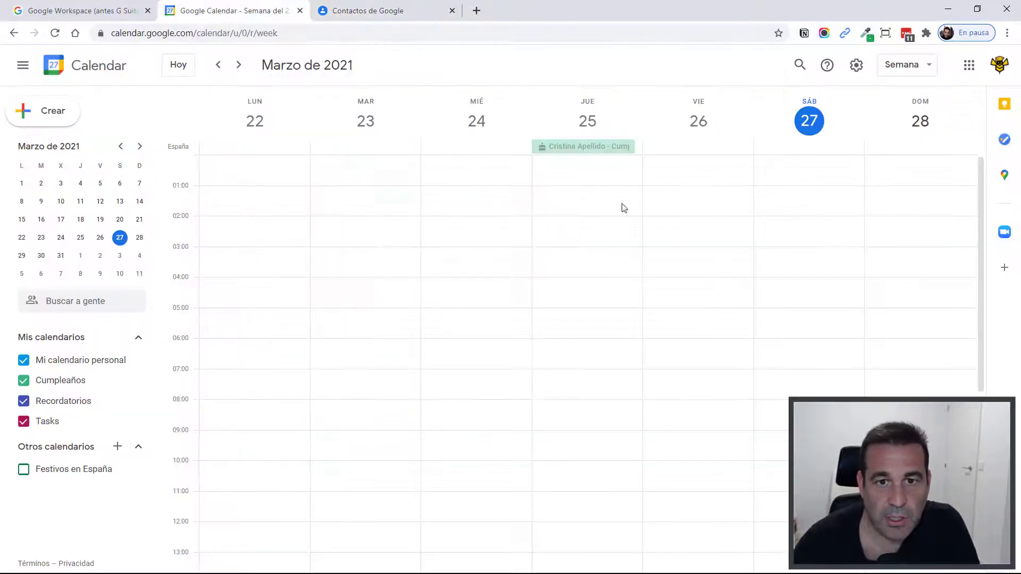
Toggle the "Cumpleaños" calendar off and on twice to show how birthdays are hidden, leaving it visible
click(23, 381)
click(24, 381)
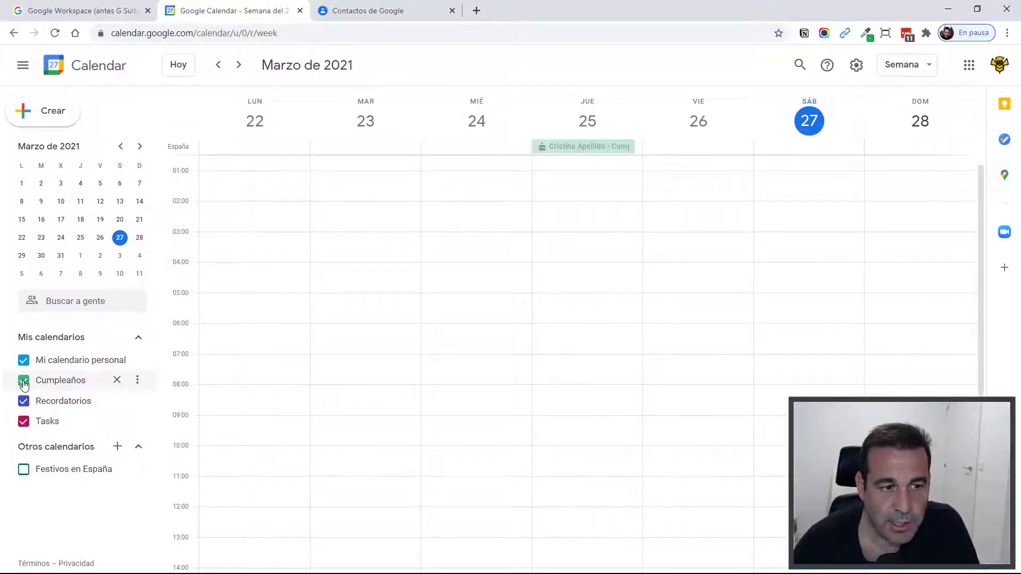
click(23, 380)
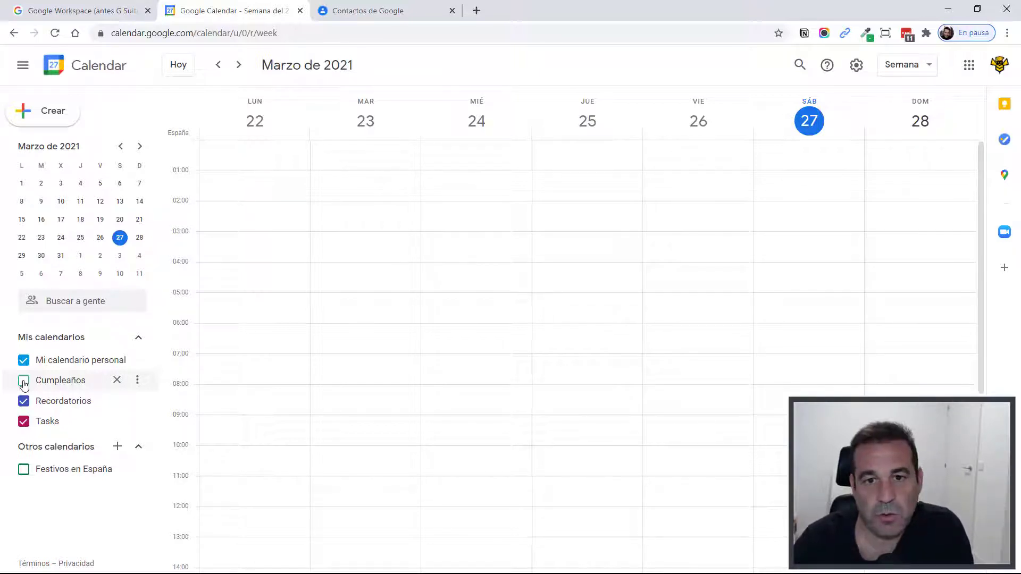
click(24, 381)
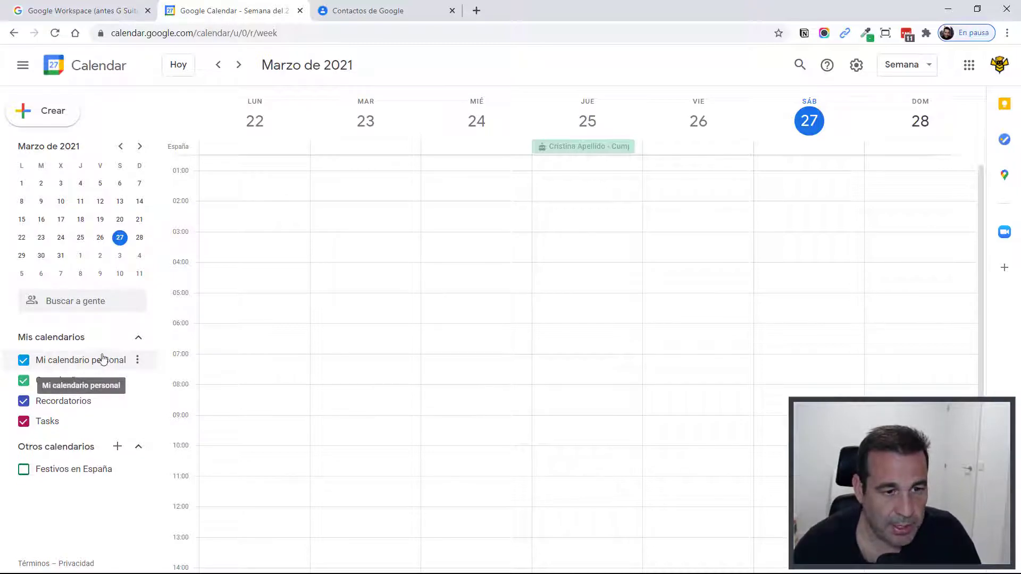
Open the settings of "Mi calendario personal" and replace its name with the owner's first name and surname
click(138, 361)
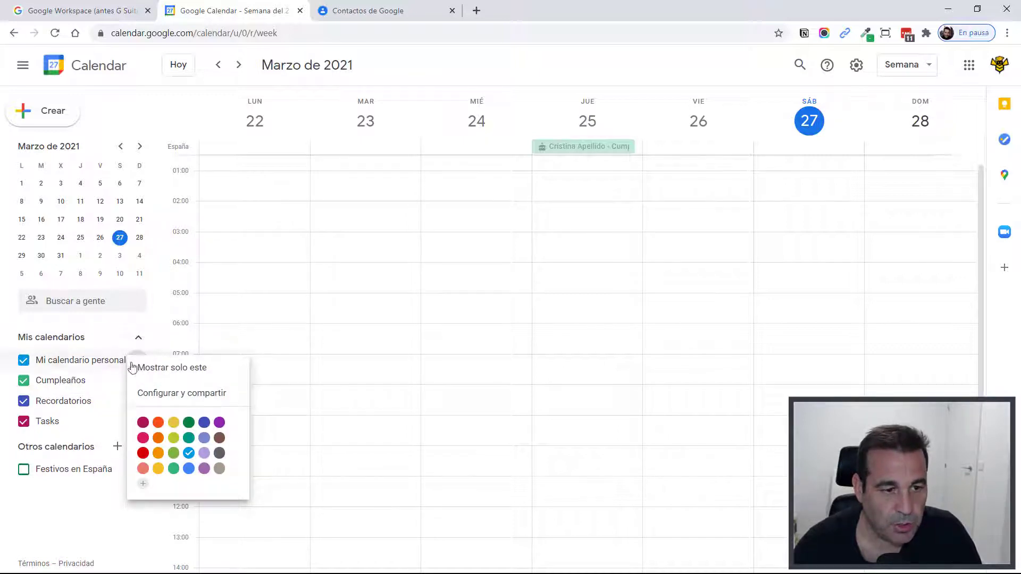
click(152, 394)
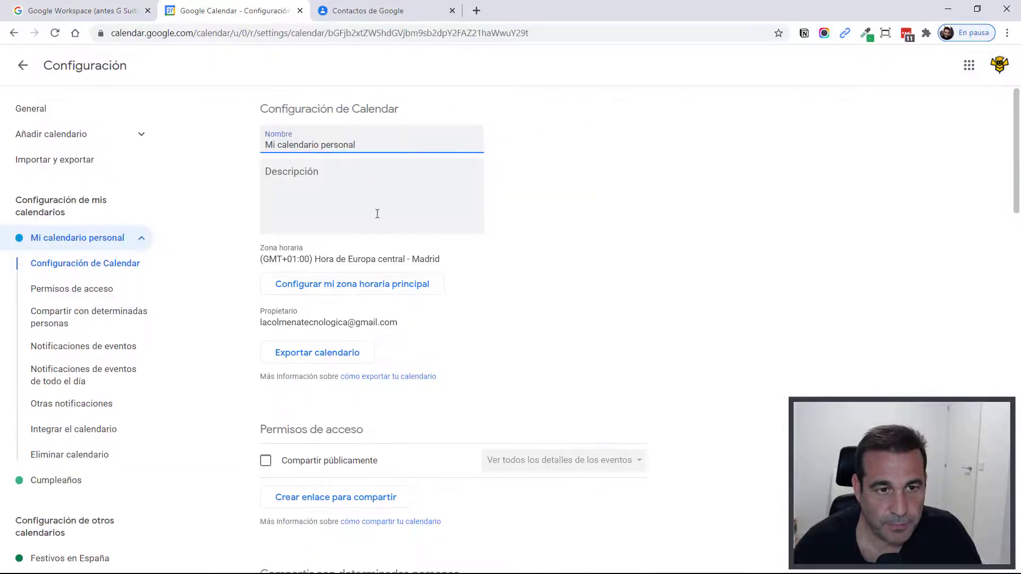
drag(372, 151, 196, 141)
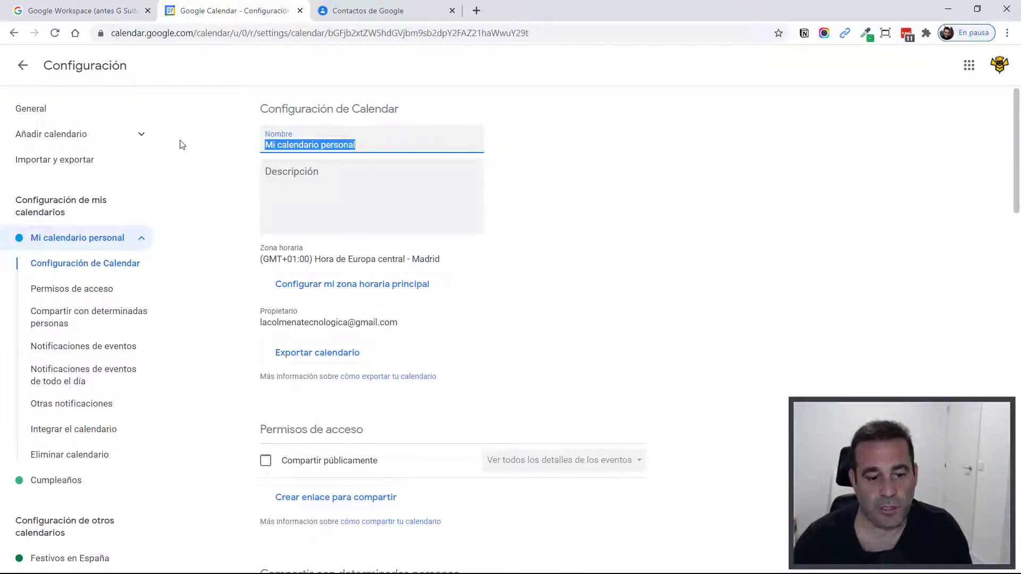
text(Mario S)
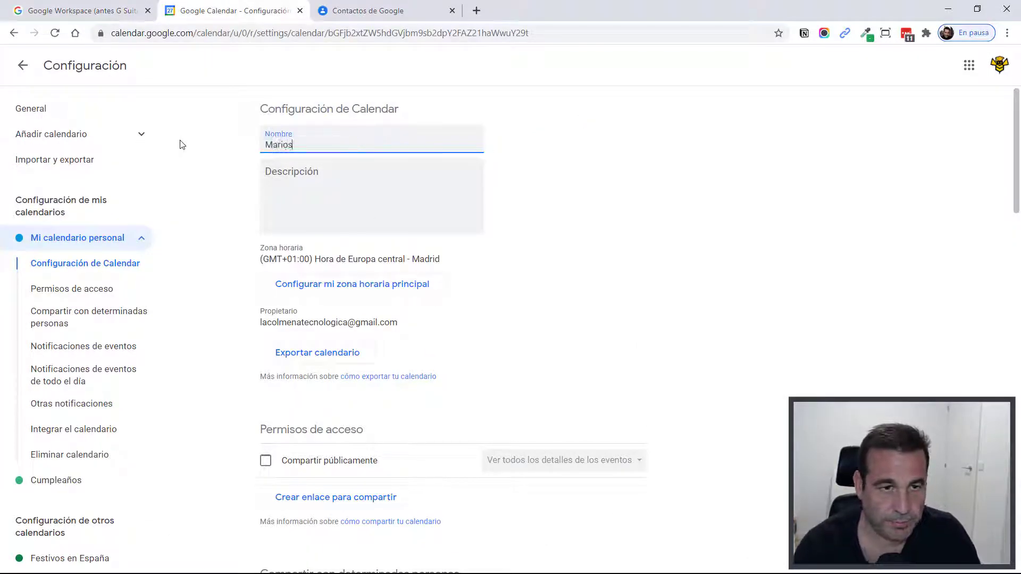
text(uñar)
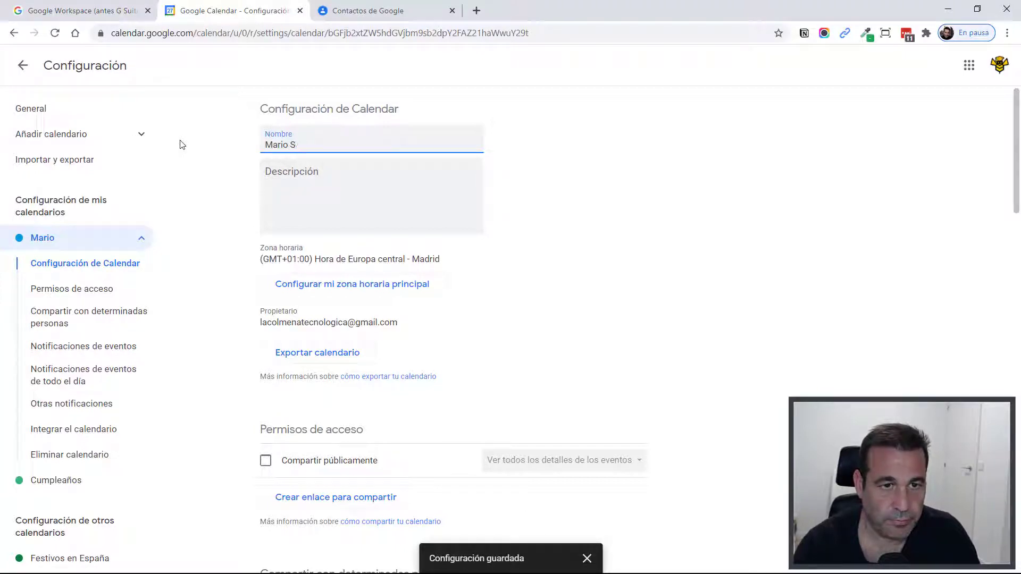
key(BackSpace)
key(BackSpace)
key(BackSpace)
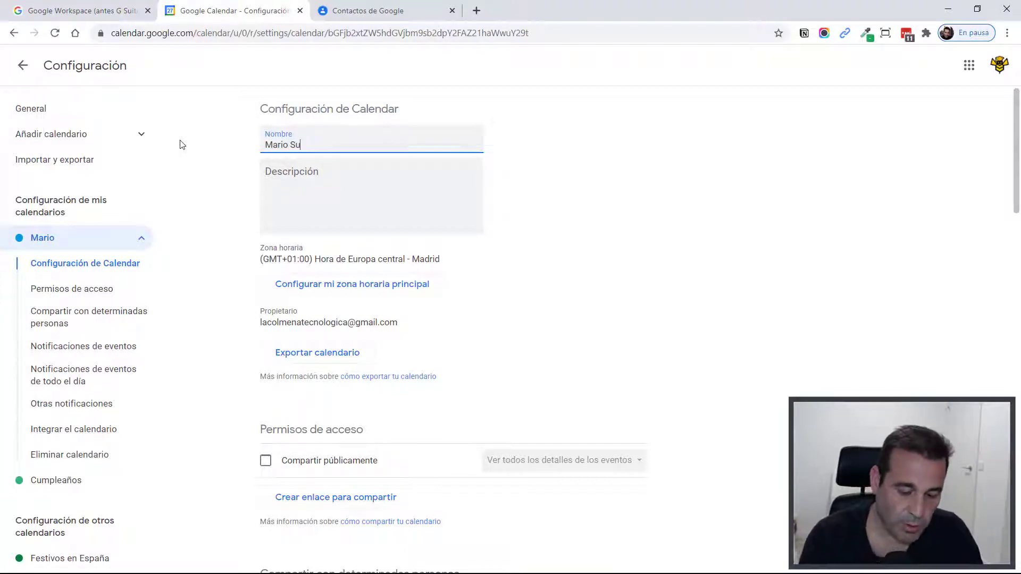
text(árez)
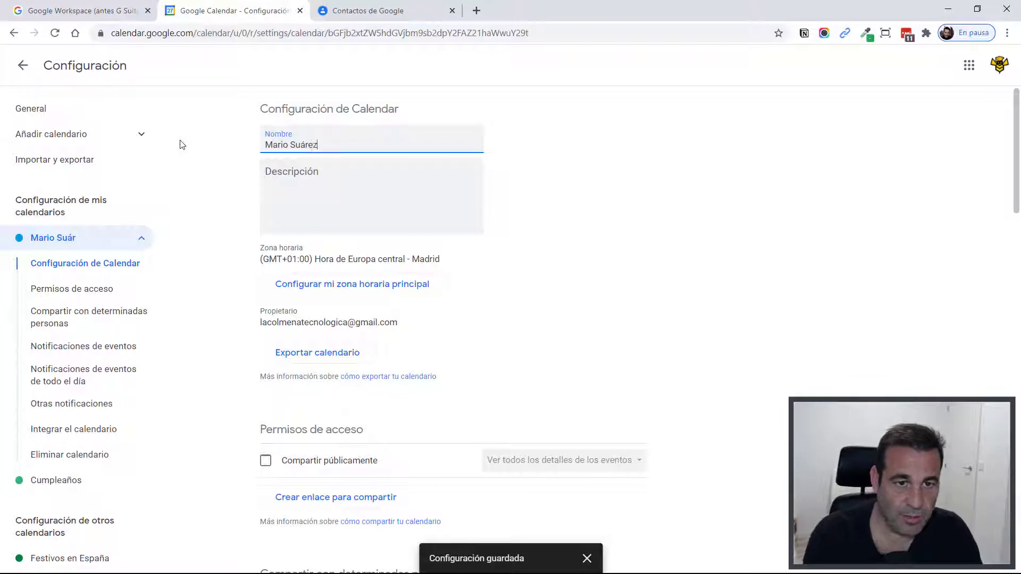
Look over the personal calendar's notification settings and return to the weekly calendar view
scroll(595, 351, down, 10)
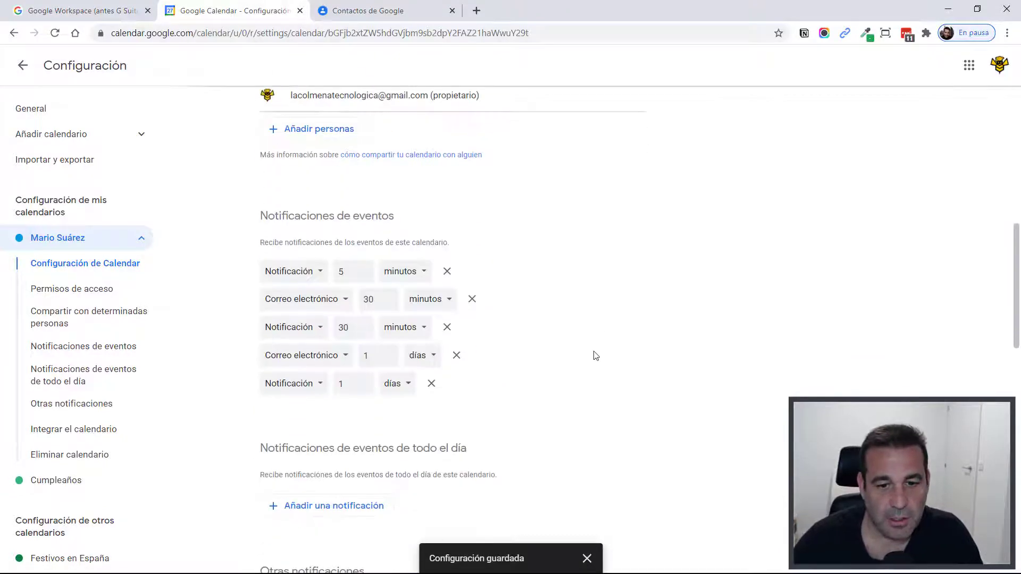
scroll(593, 353, up, 10)
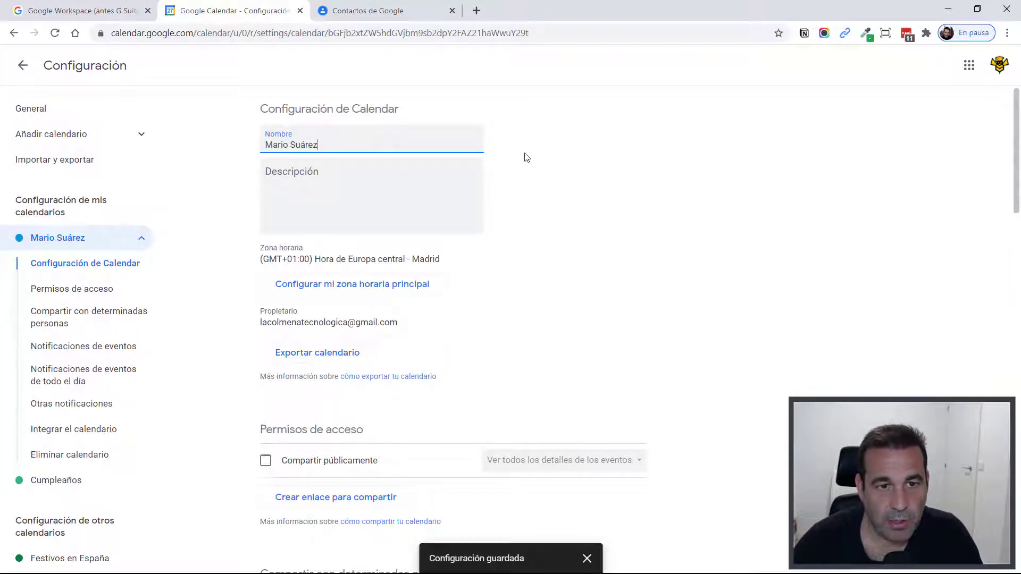
click(526, 158)
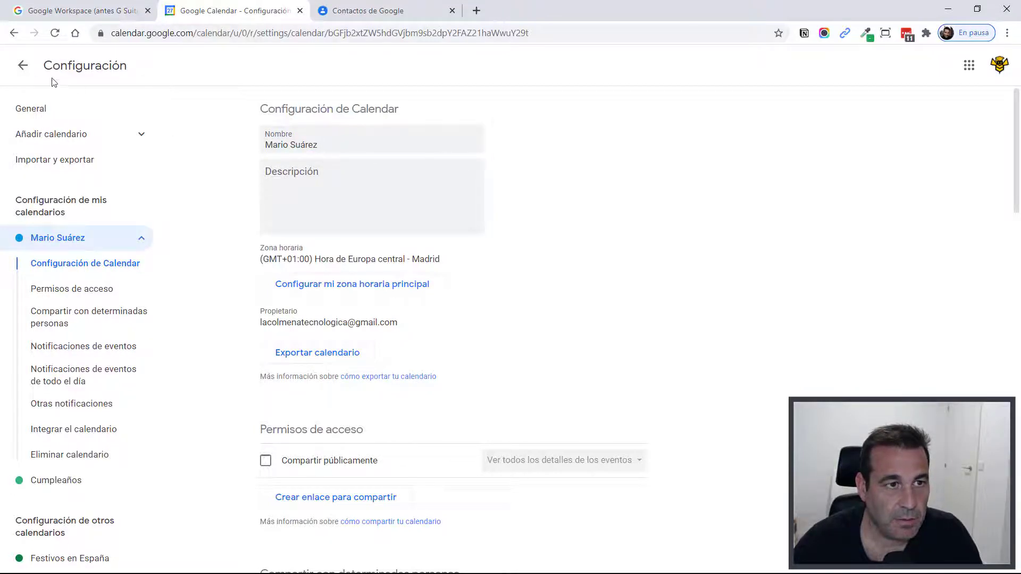
click(23, 65)
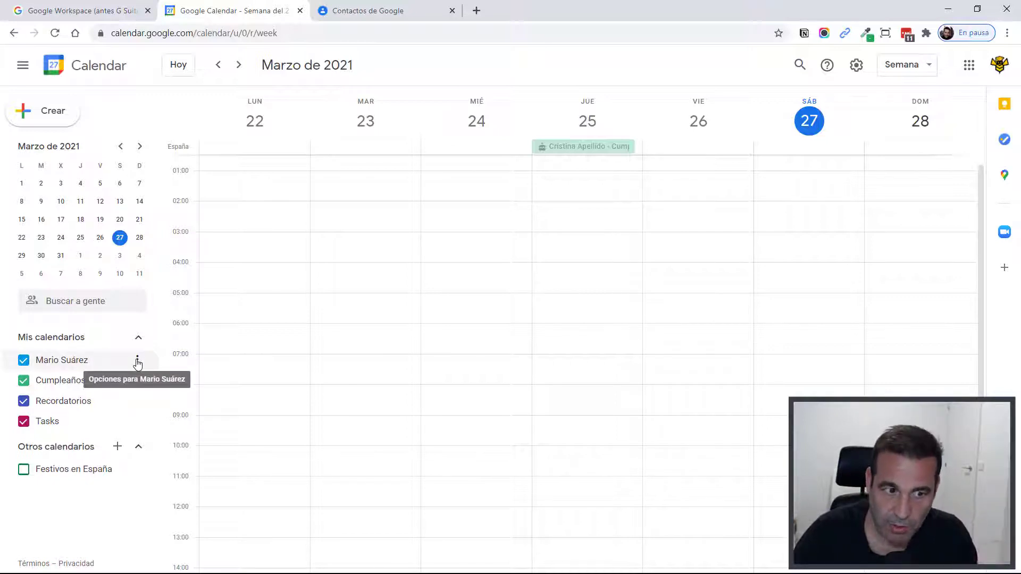
Try orange as the personal calendar's colour and change it back to blue
click(138, 361)
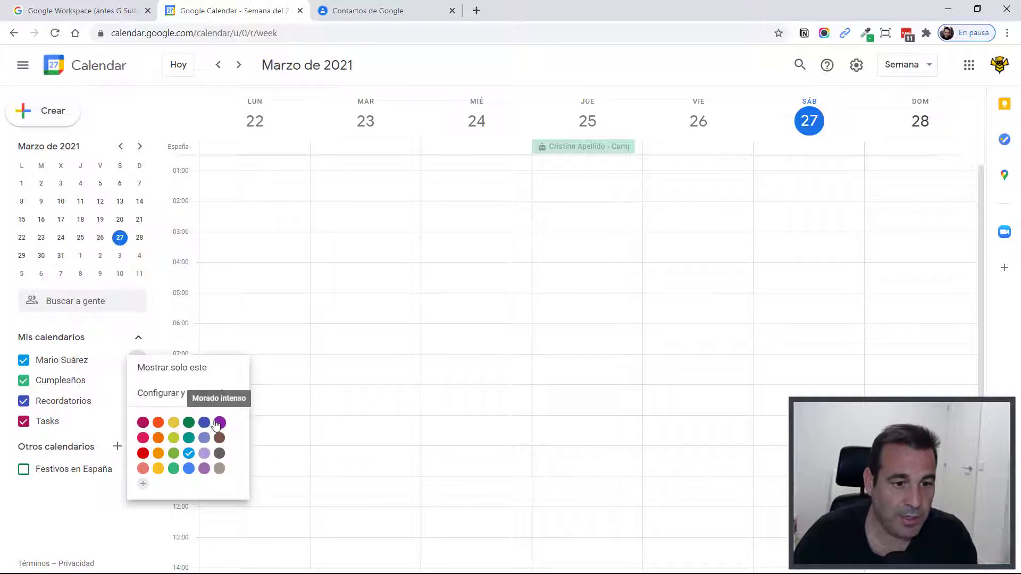
click(158, 454)
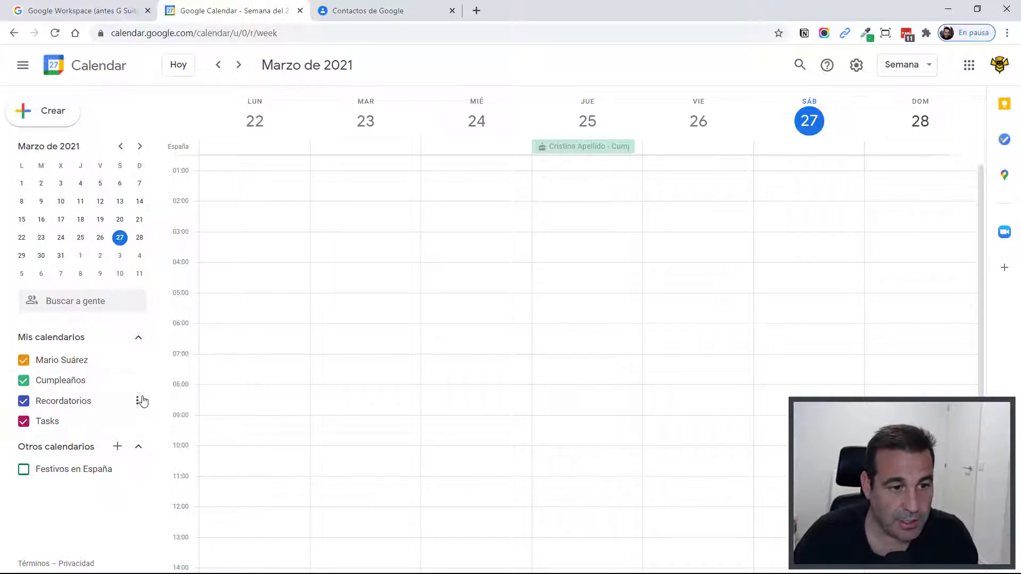
click(137, 361)
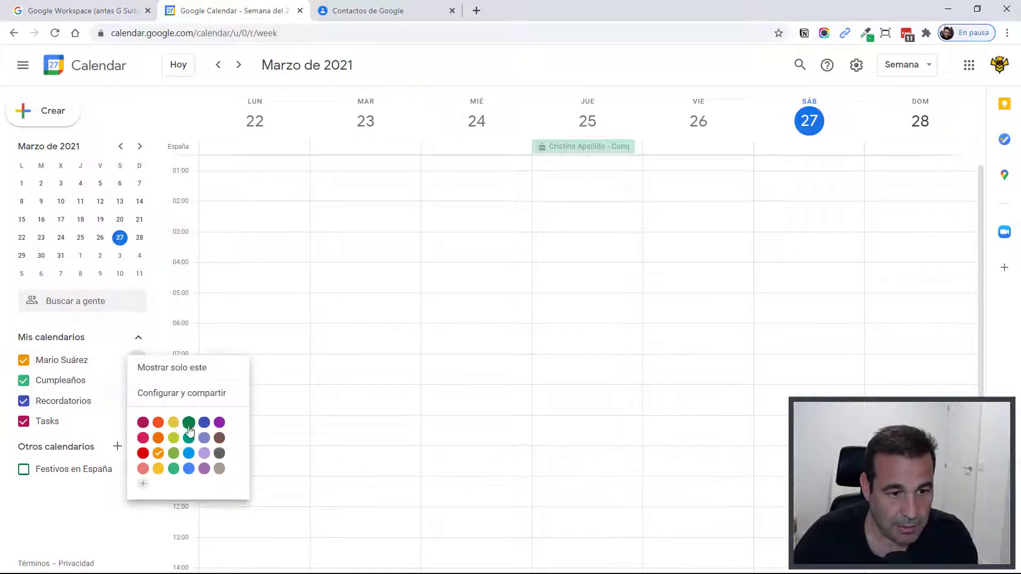
click(187, 470)
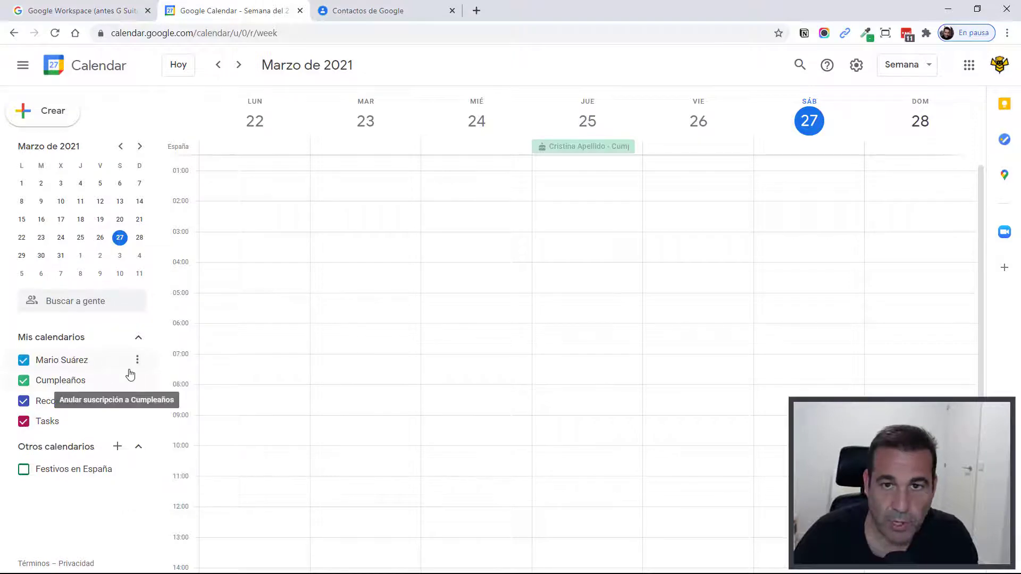
Try a custom purple shade for the personal calendar in the custom colour picker and cancel it
click(140, 401)
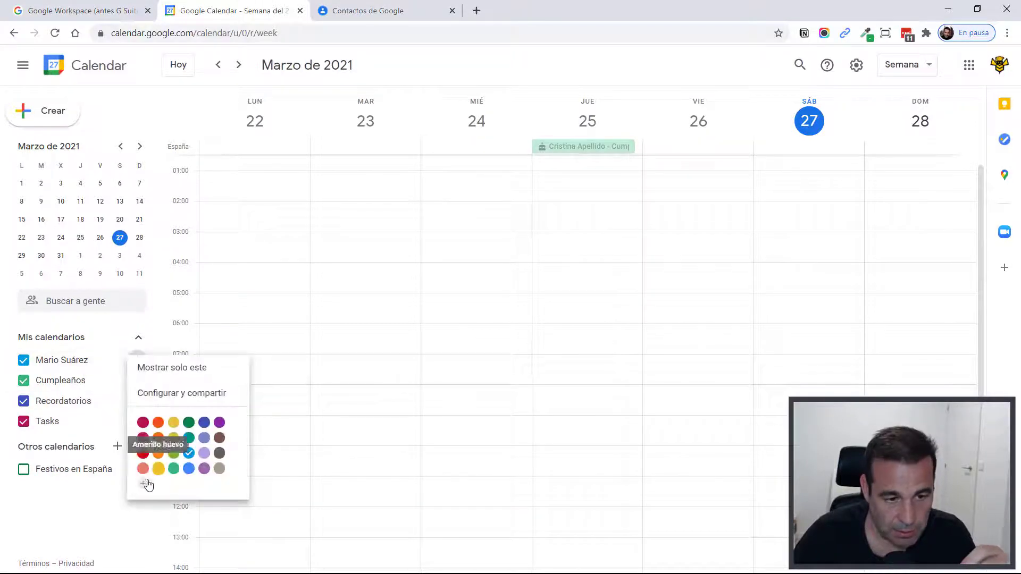
click(141, 483)
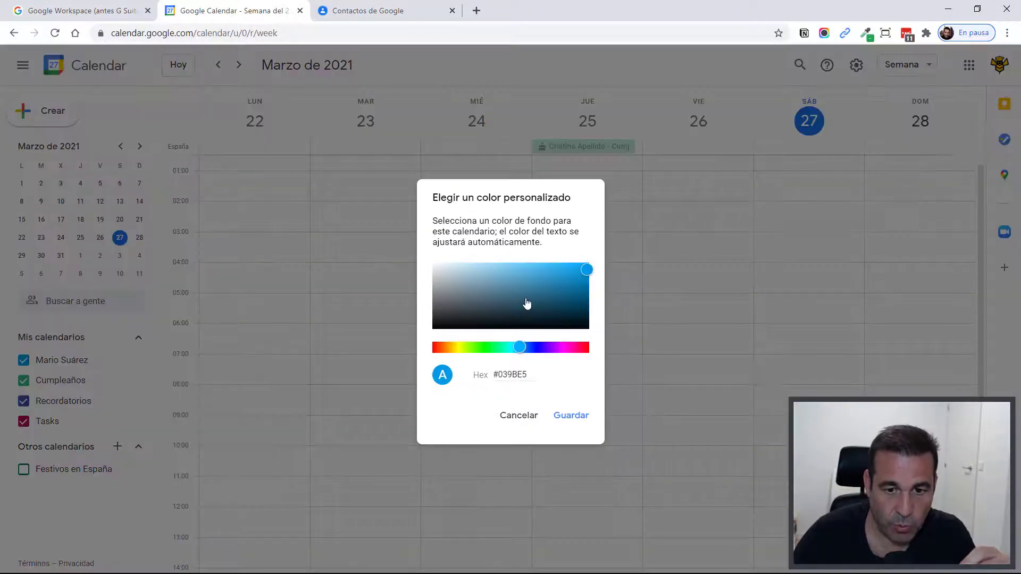
drag(468, 285, 499, 287)
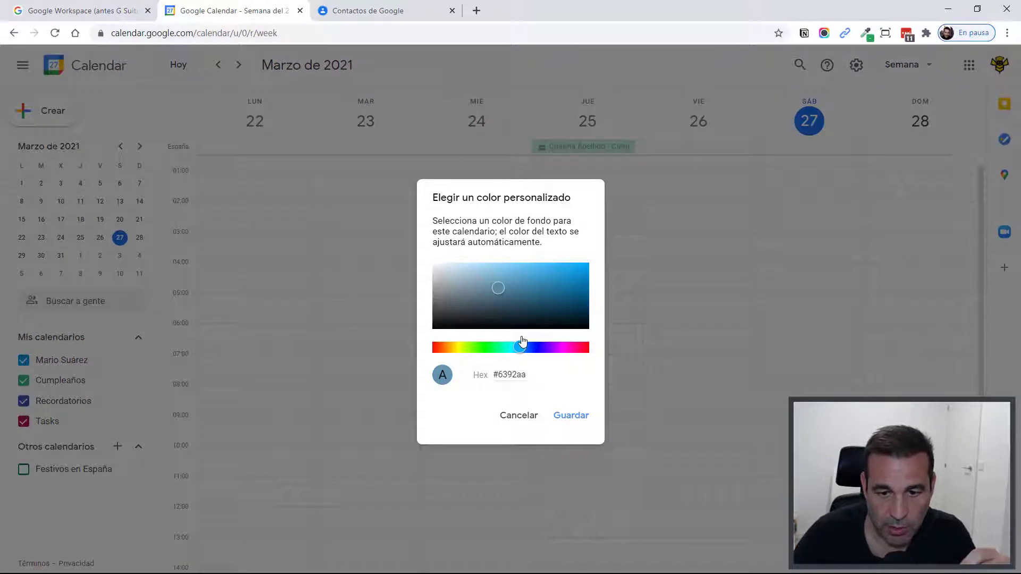
mouse_move(523, 341)
mouse_down()
mouse_move(533, 346)
mouse_move(470, 345)
mouse_move(538, 346)
mouse_up()
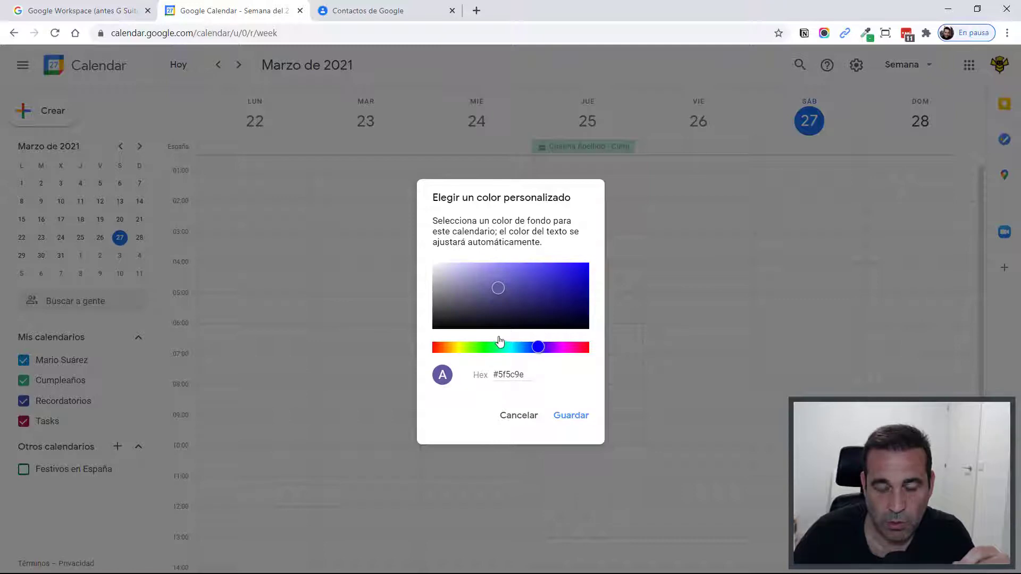
mouse_move(548, 357)
mouse_down()
mouse_move(521, 348)
mouse_move(544, 348)
mouse_up()
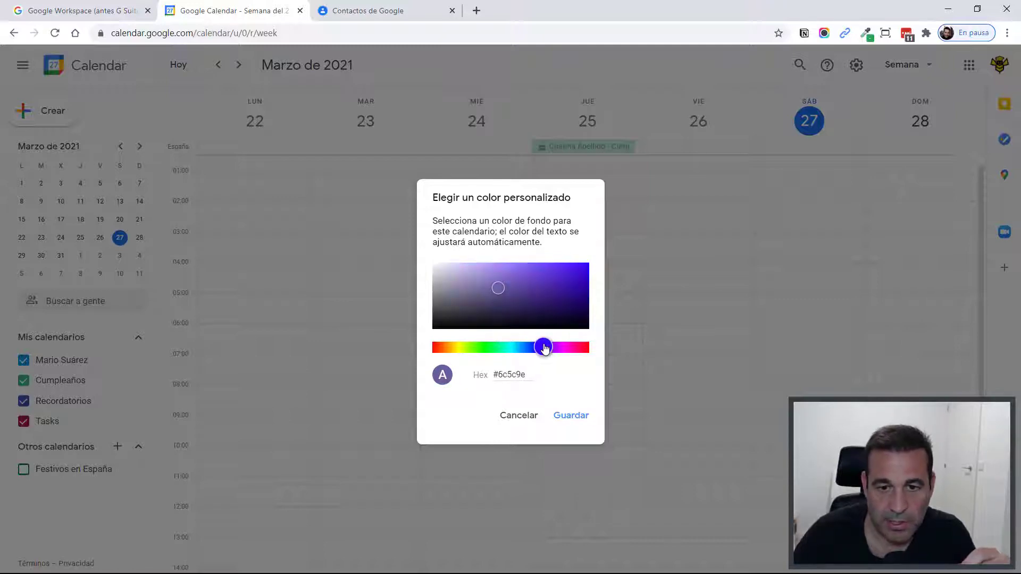
click(519, 416)
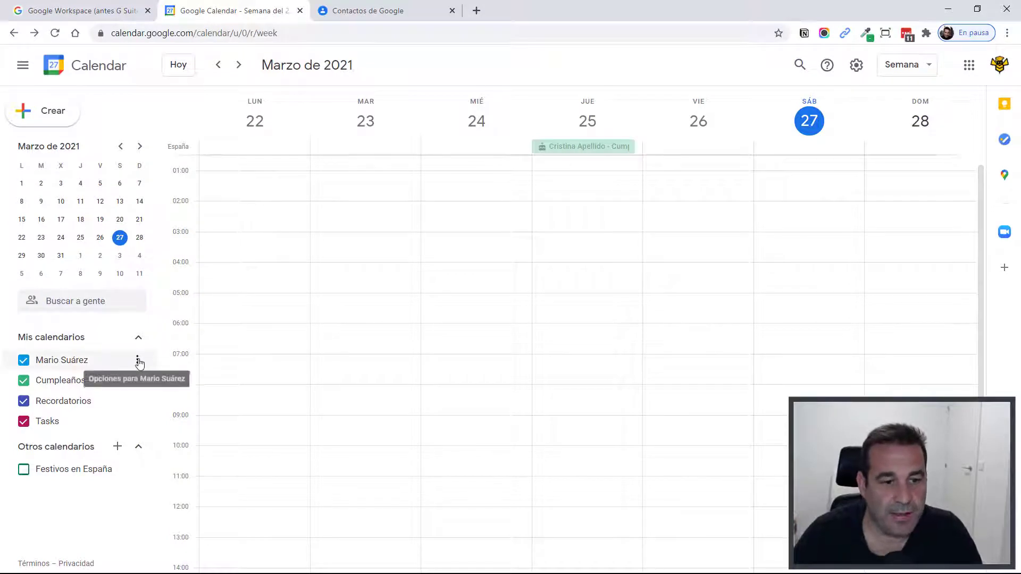
Change the colour of the "Tasks" calendar to red, keep it visible and discard any event draft
click(138, 360)
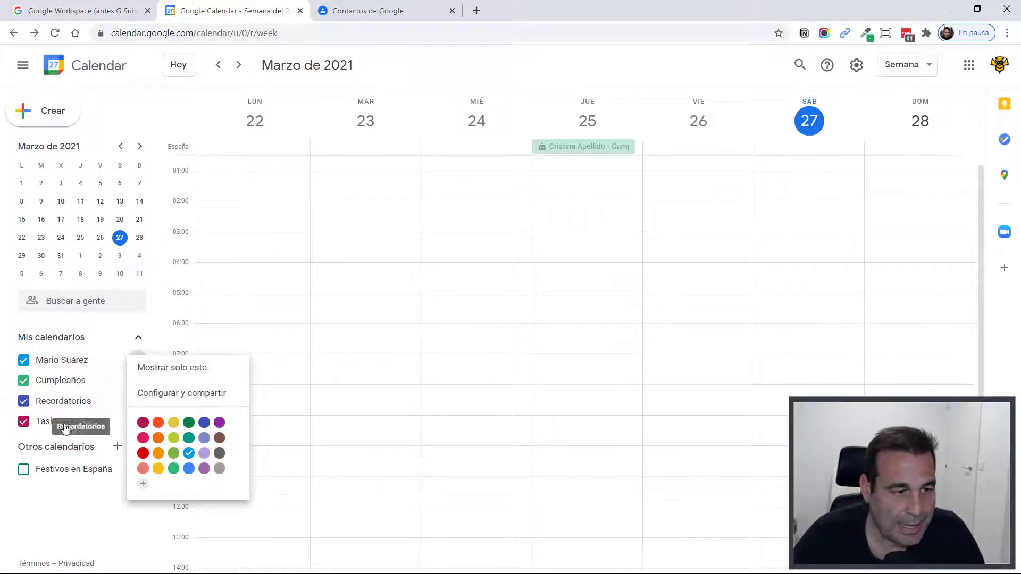
click(78, 421)
click(120, 428)
click(138, 422)
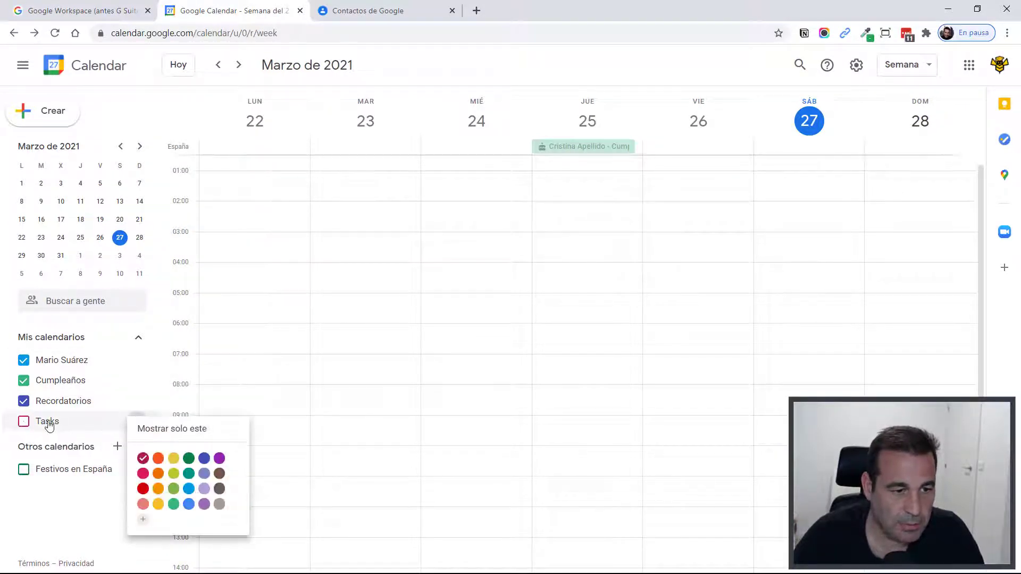
click(75, 426)
click(138, 427)
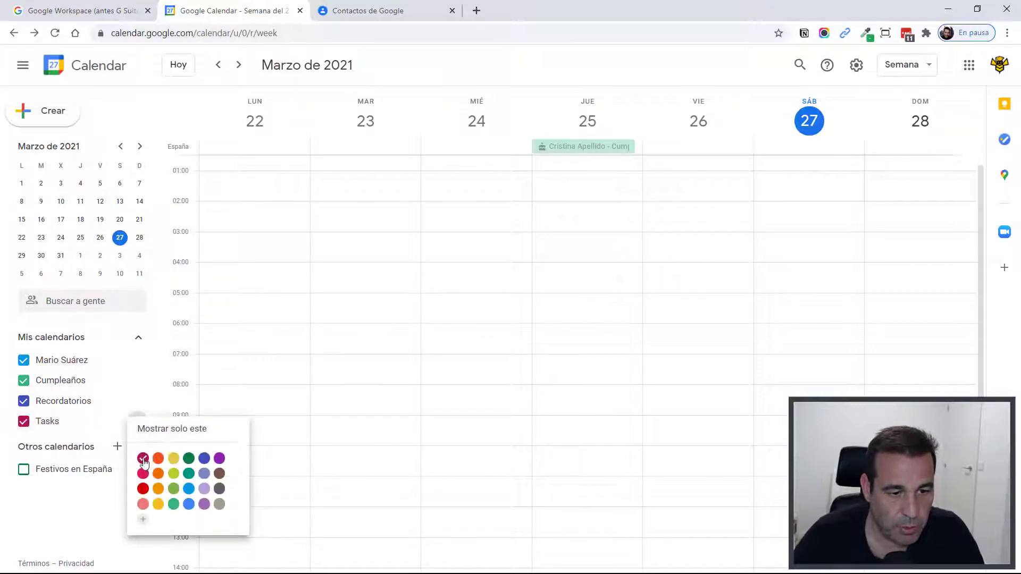
click(143, 489)
click(267, 380)
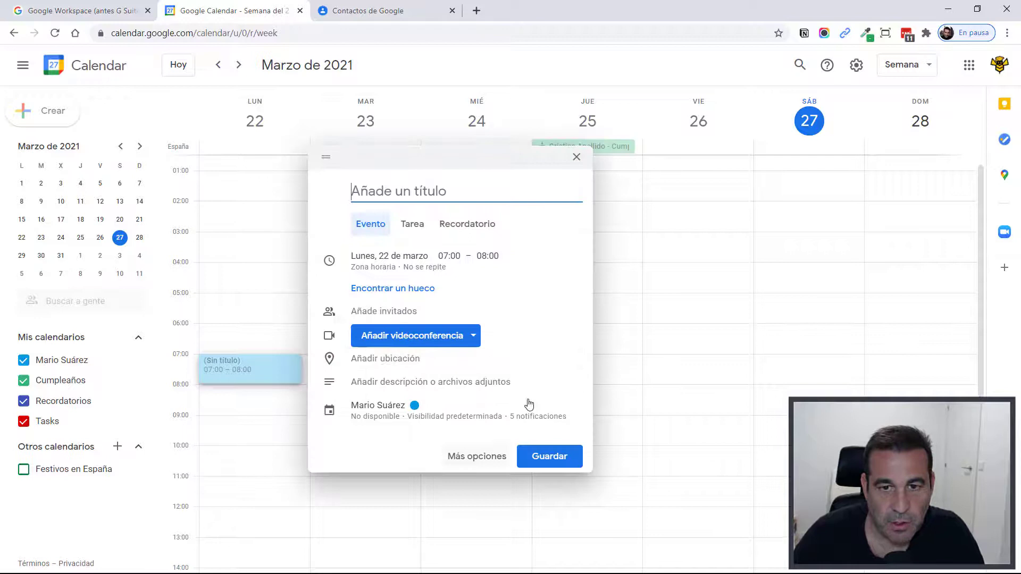
click(576, 157)
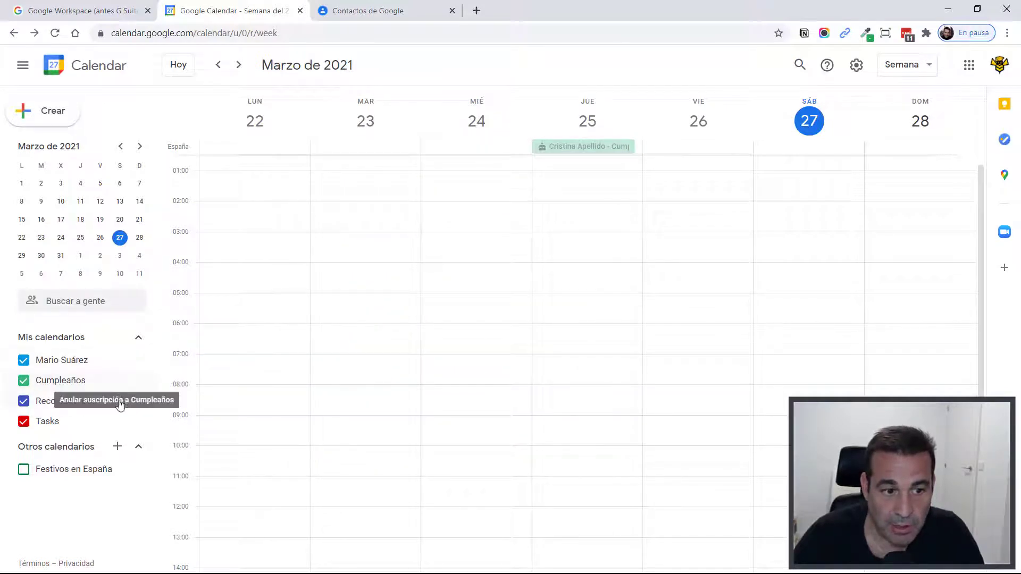
Display only the personal calendar, switch to only "Cumpleaños", and return to the personal calendar alone
click(137, 362)
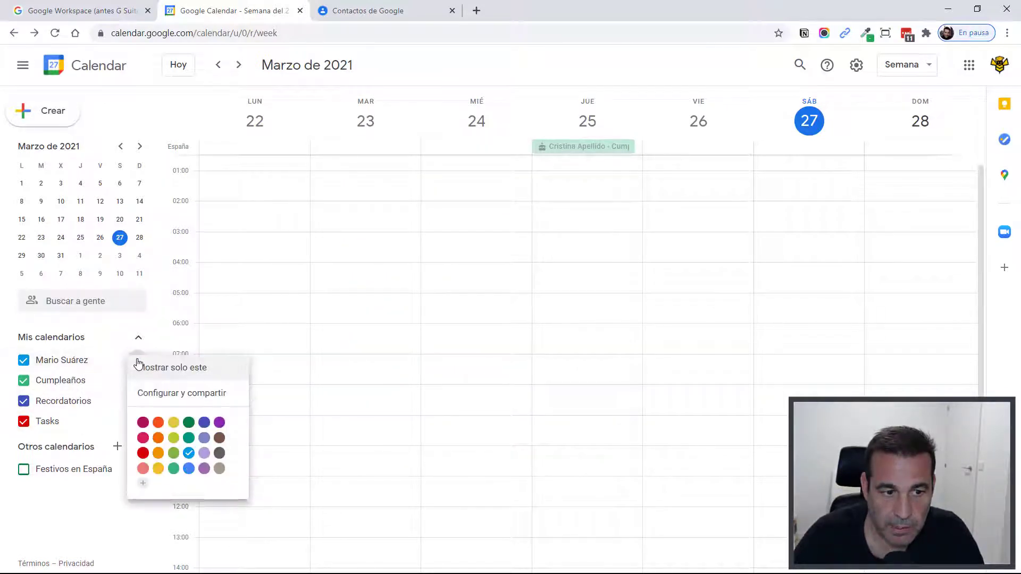
click(180, 375)
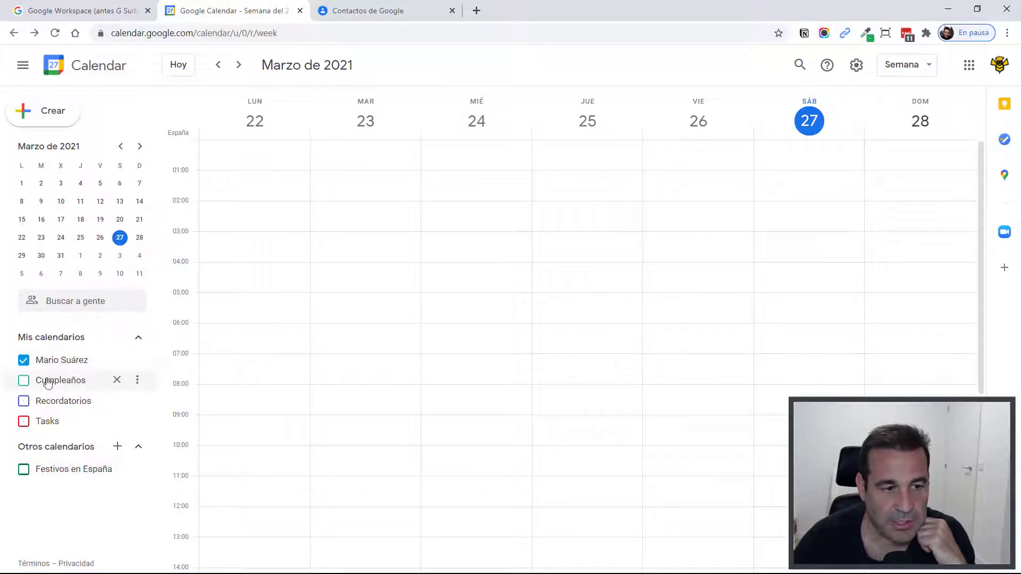
click(137, 380)
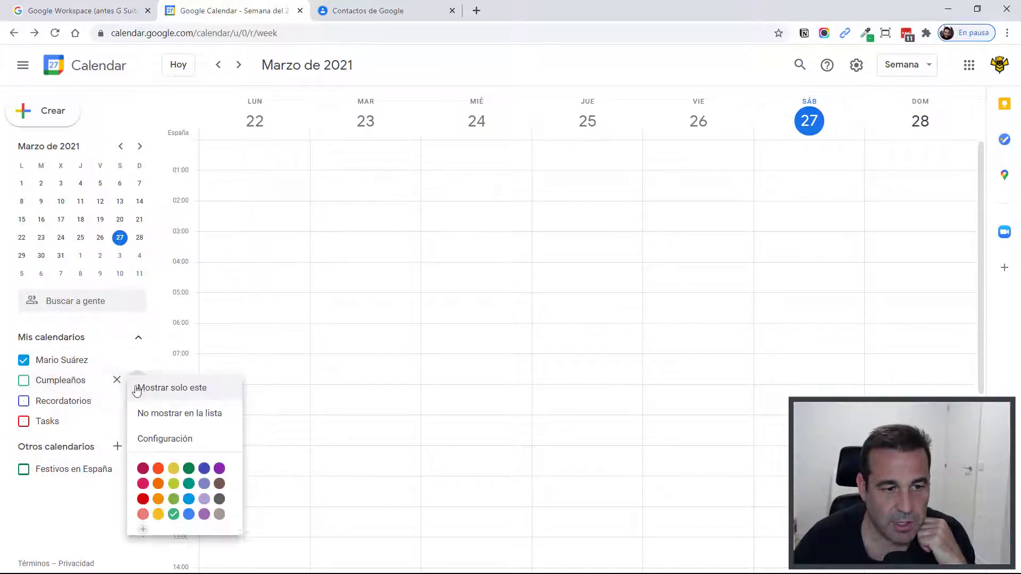
click(192, 394)
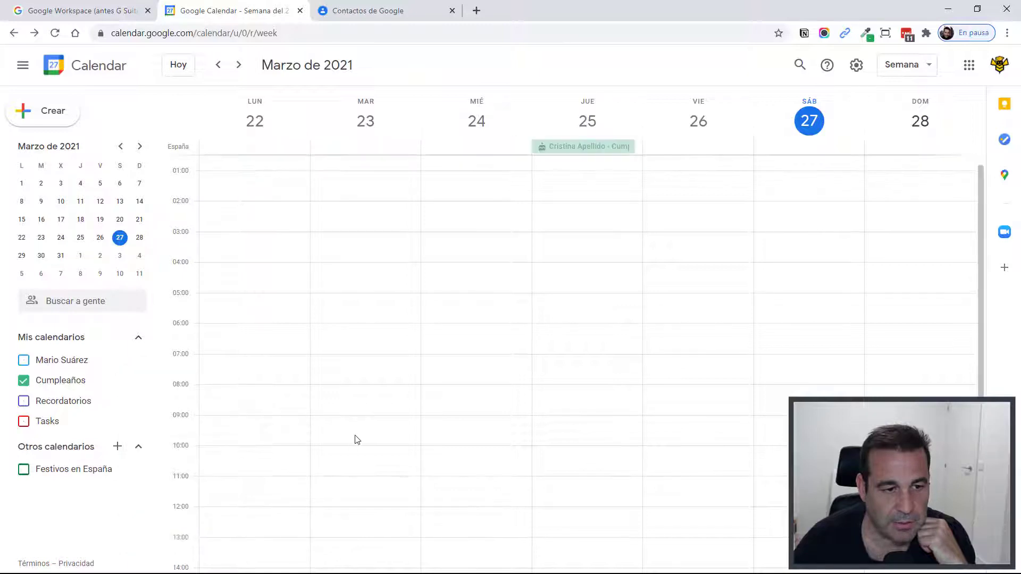
click(139, 379)
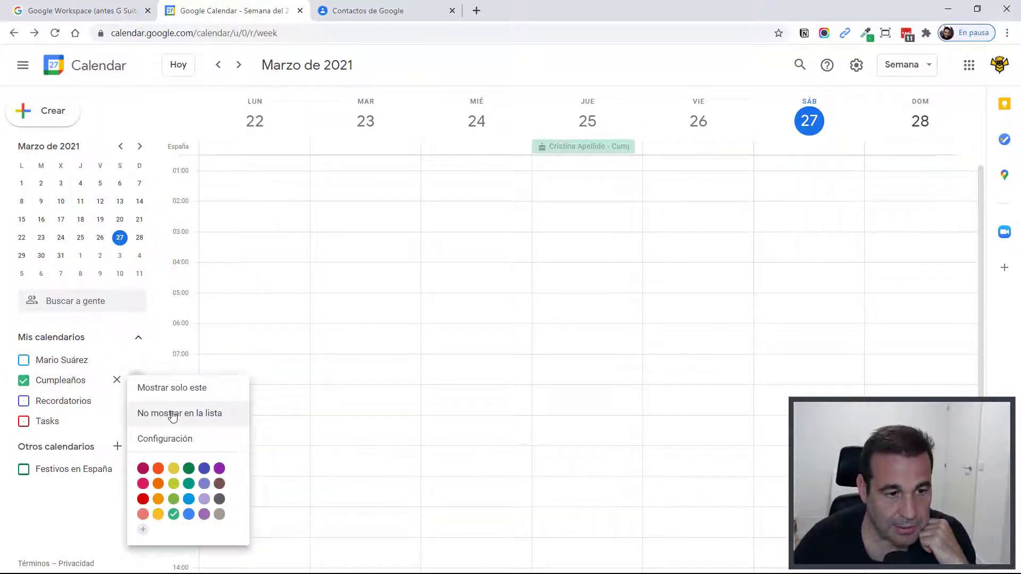
click(85, 391)
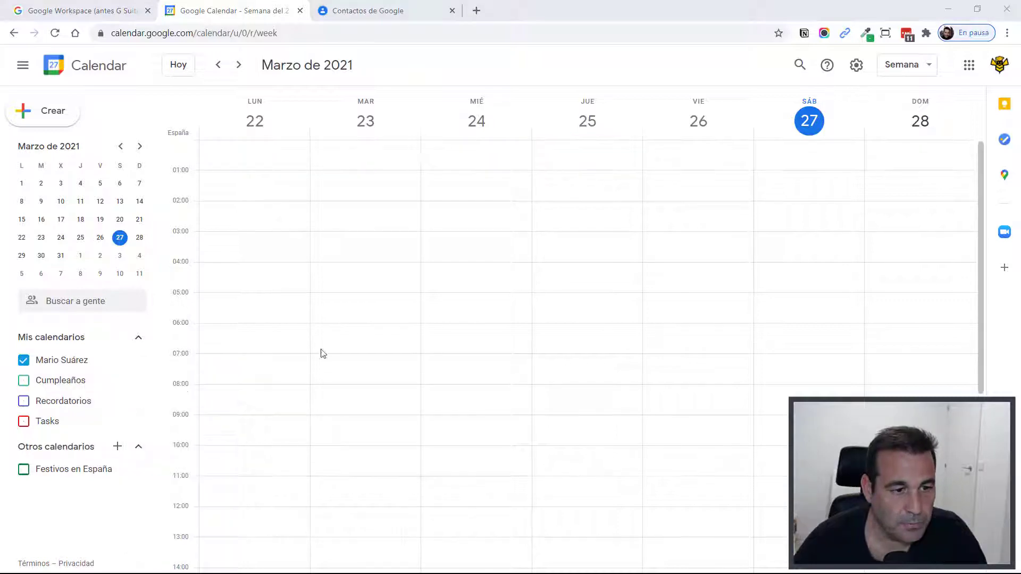
Hide the "Cumpleaños" calendar from the calendar list and open the options of "Recordatorios"
click(138, 382)
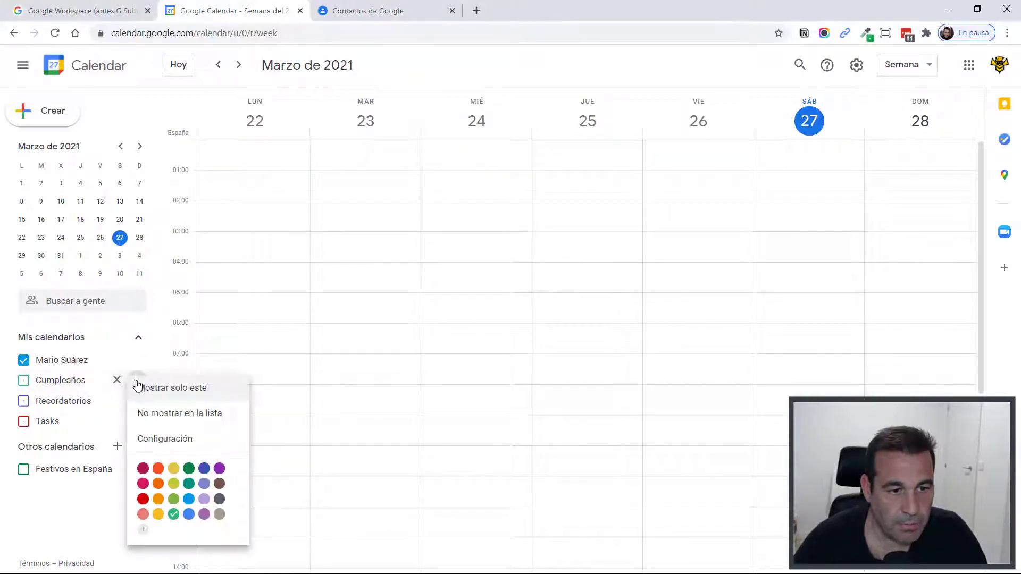
click(166, 418)
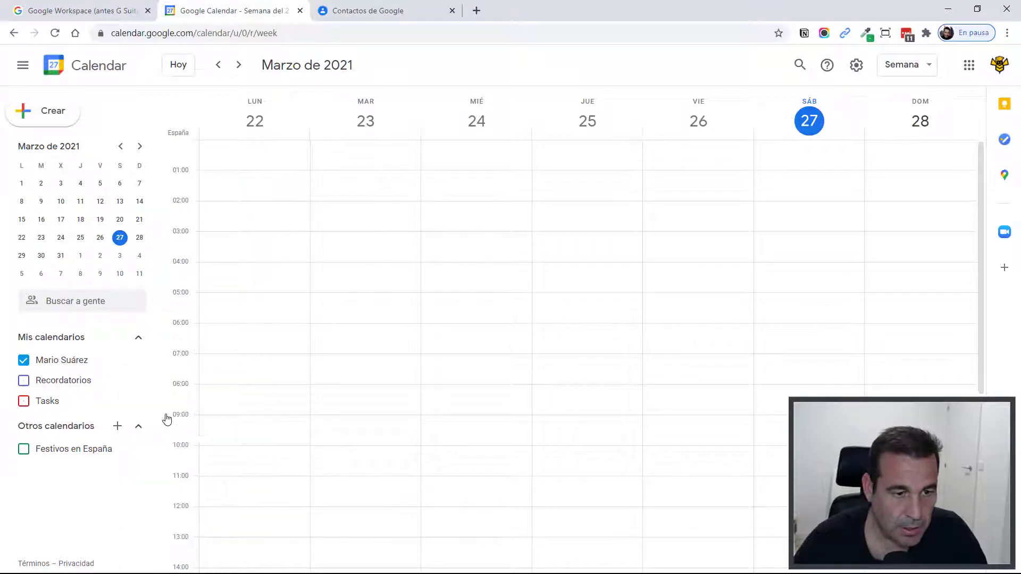
click(137, 382)
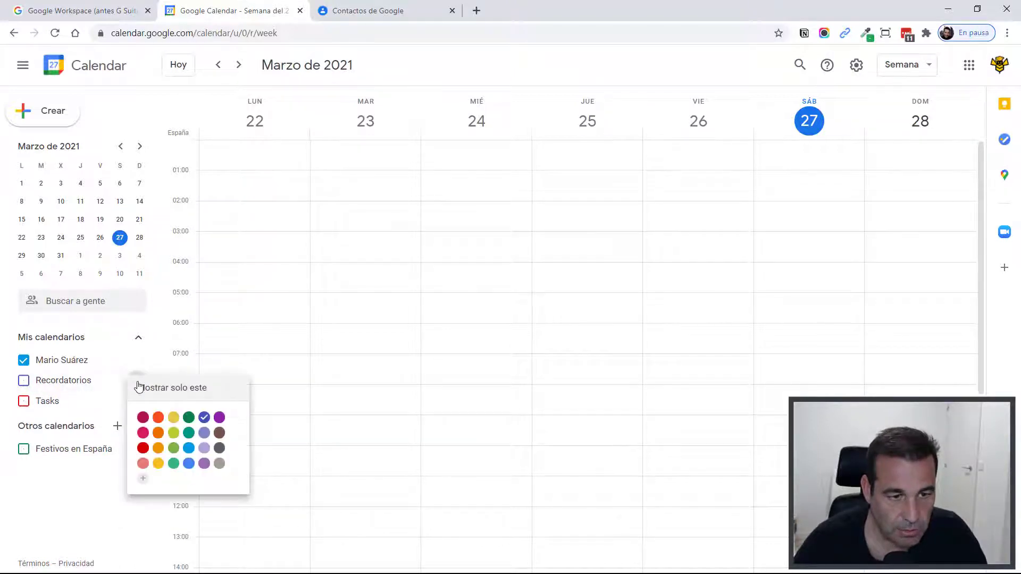
Close the "Recordatorios" options and make the hidden "Cumpleaños" calendar show in the list again from the settings
click(52, 483)
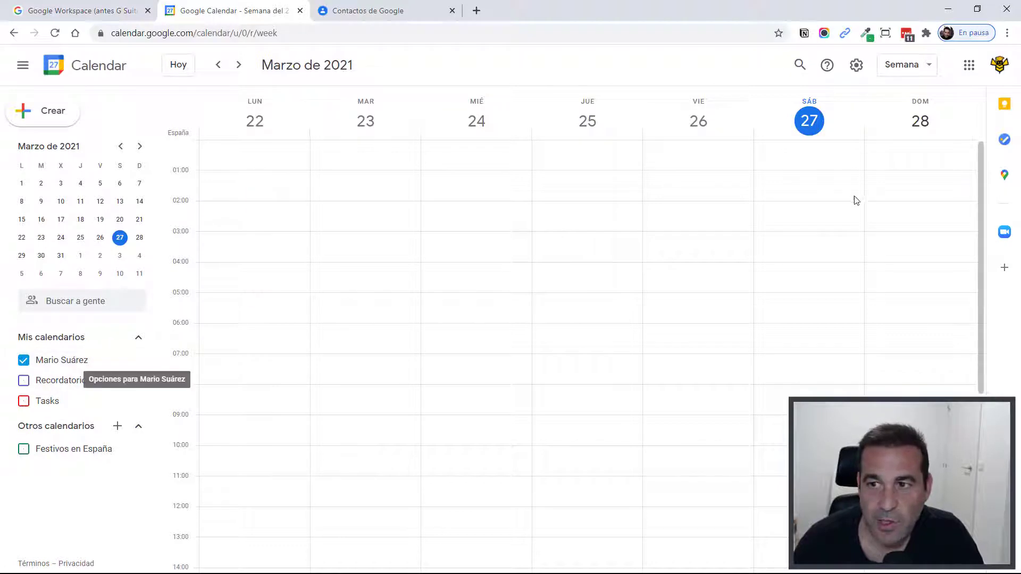
click(857, 65)
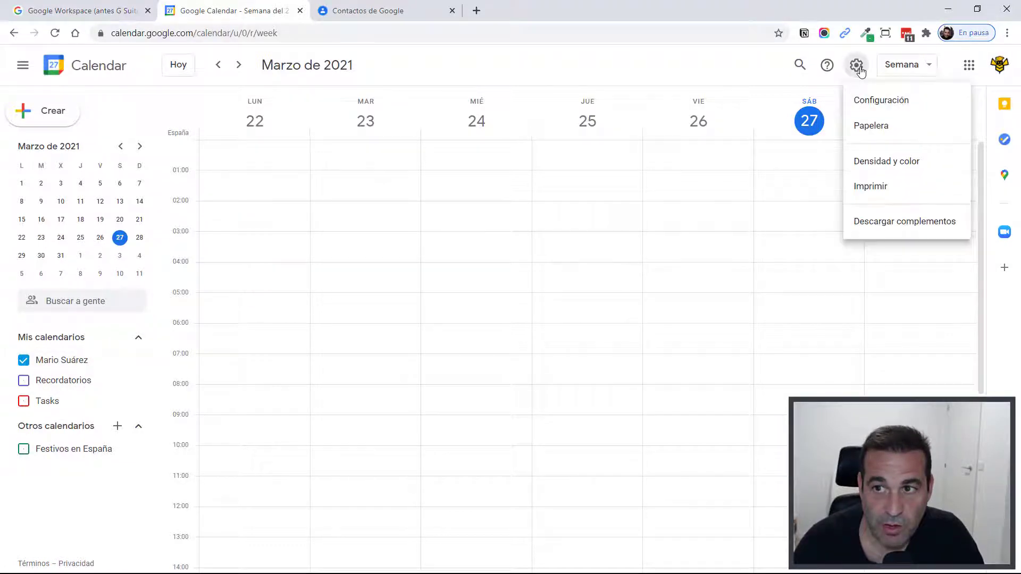
click(863, 100)
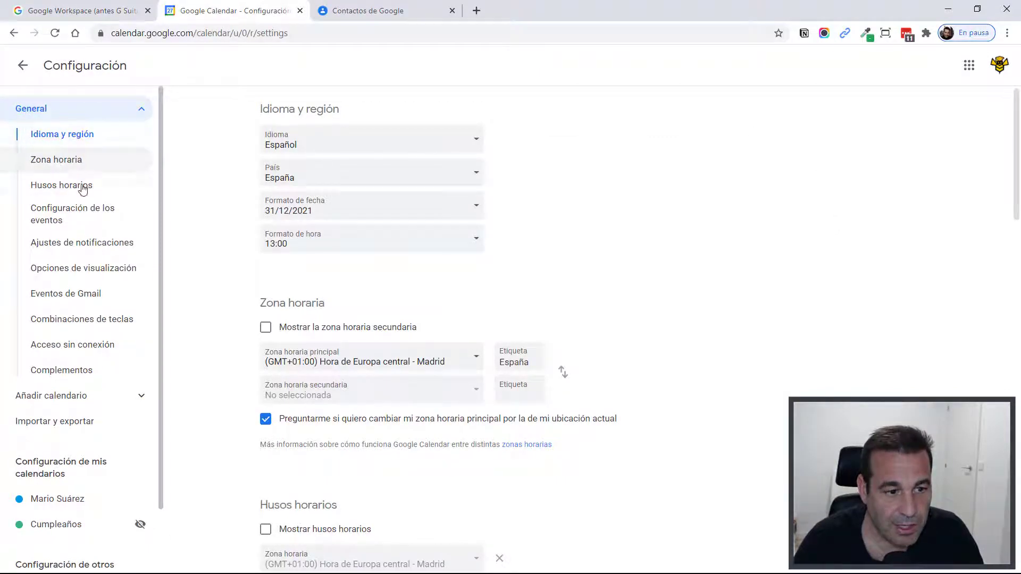
scroll(86, 165, down, 2)
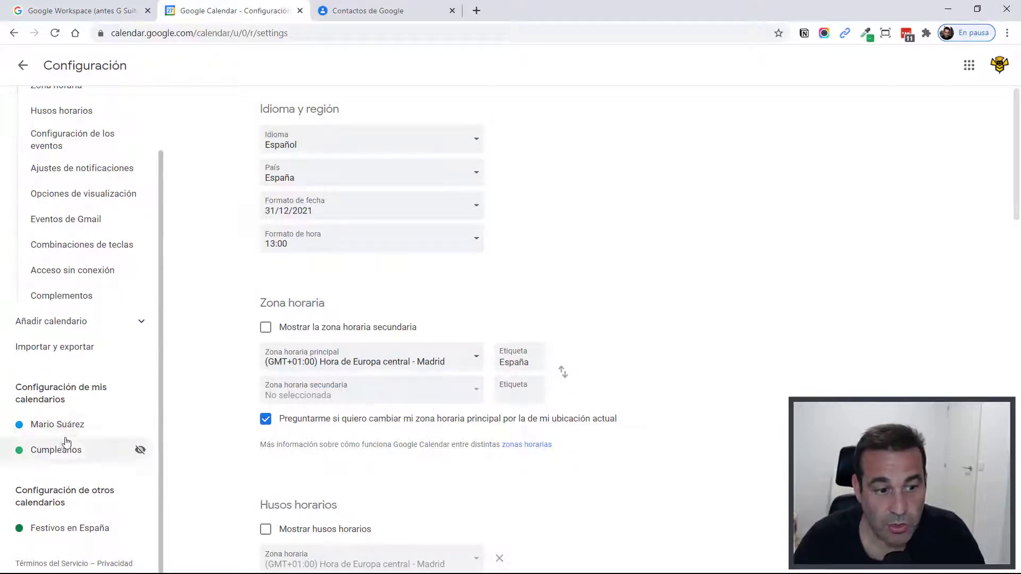
click(141, 451)
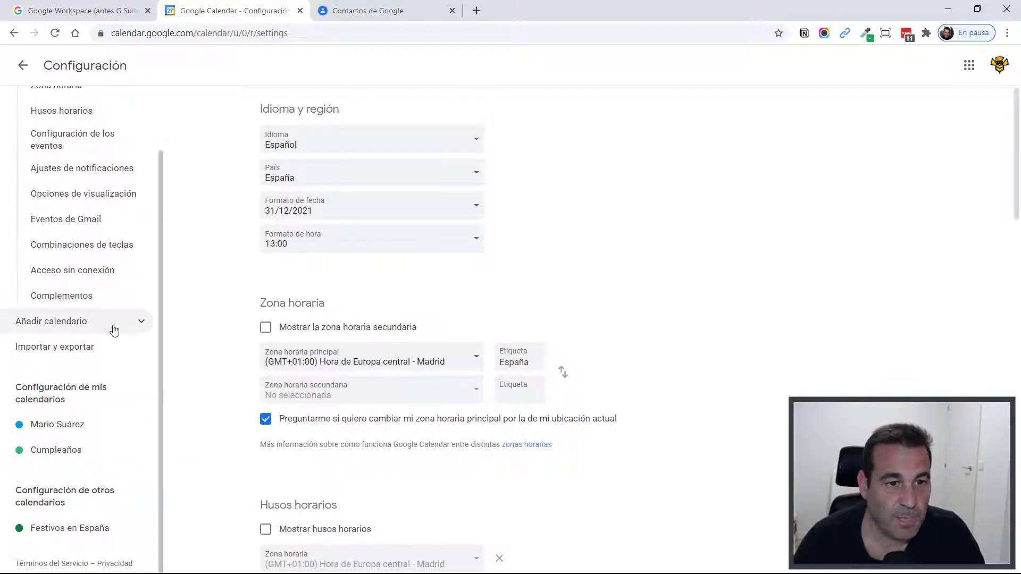
Review the options for adding calendars and the individual settings of the personal, "Cumpleaños" and "Festivos en España" calendars
scroll(114, 330, up, 2)
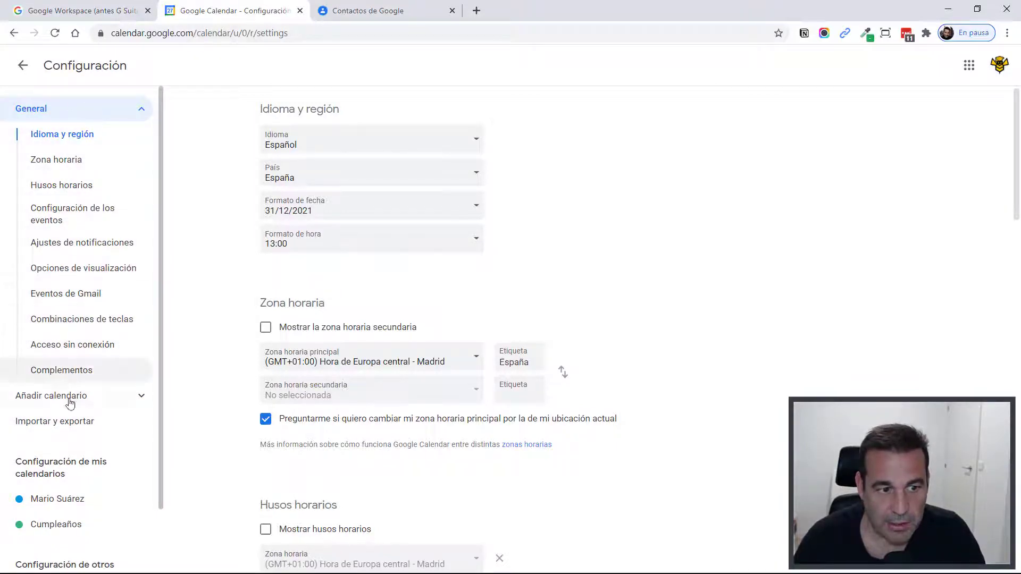
click(121, 402)
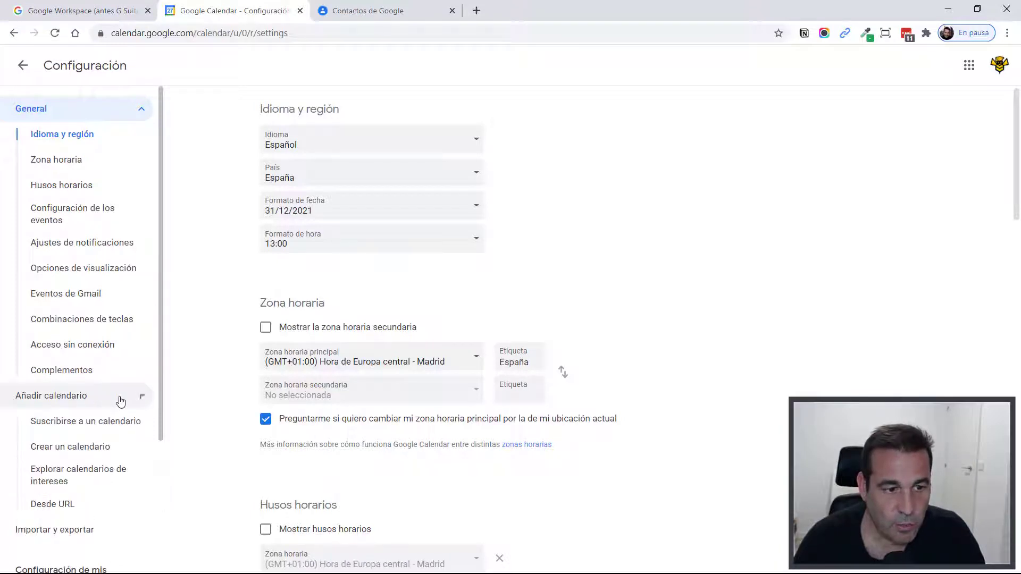
click(121, 402)
scroll(118, 401, down, 2)
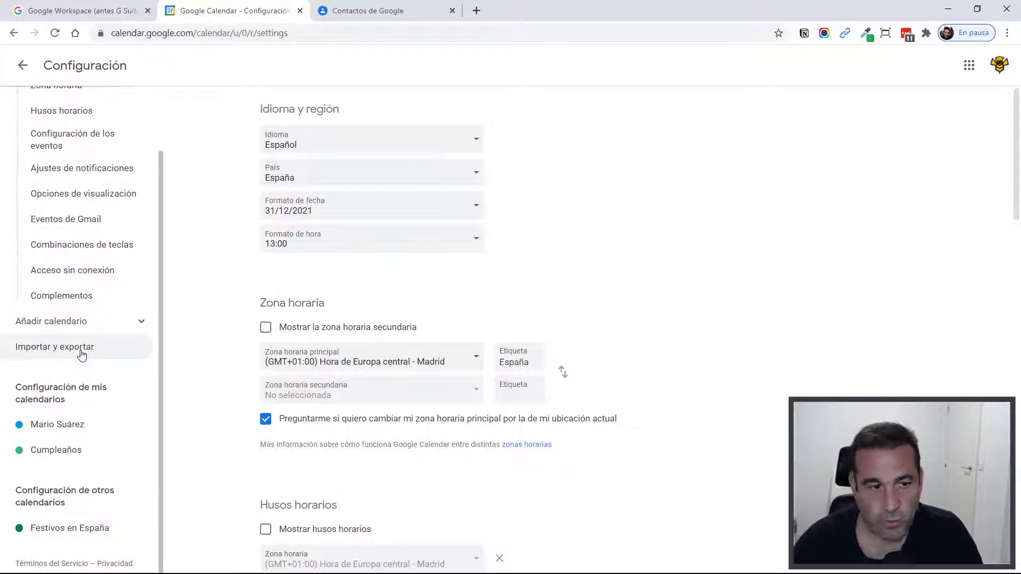
click(62, 432)
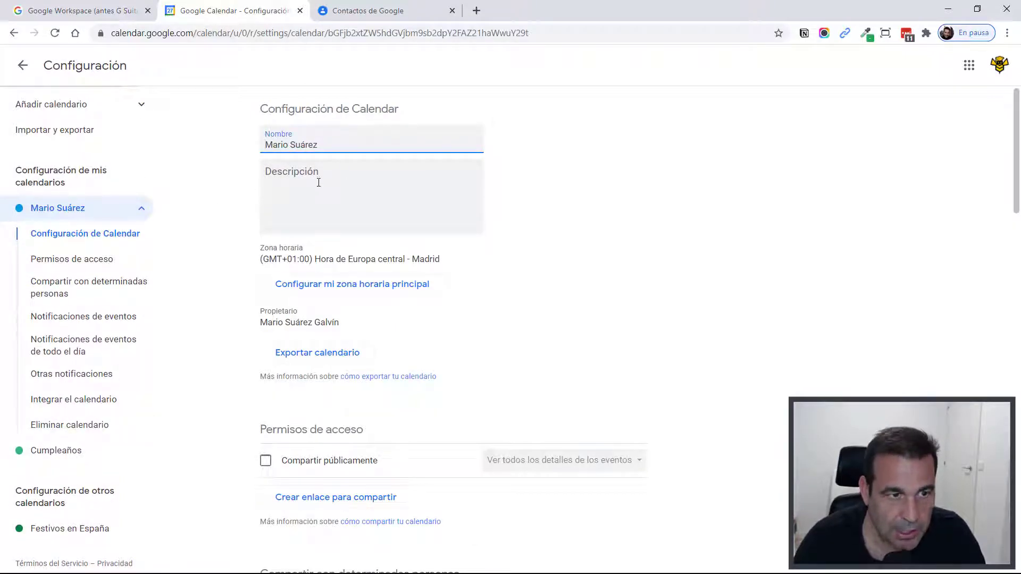
click(51, 450)
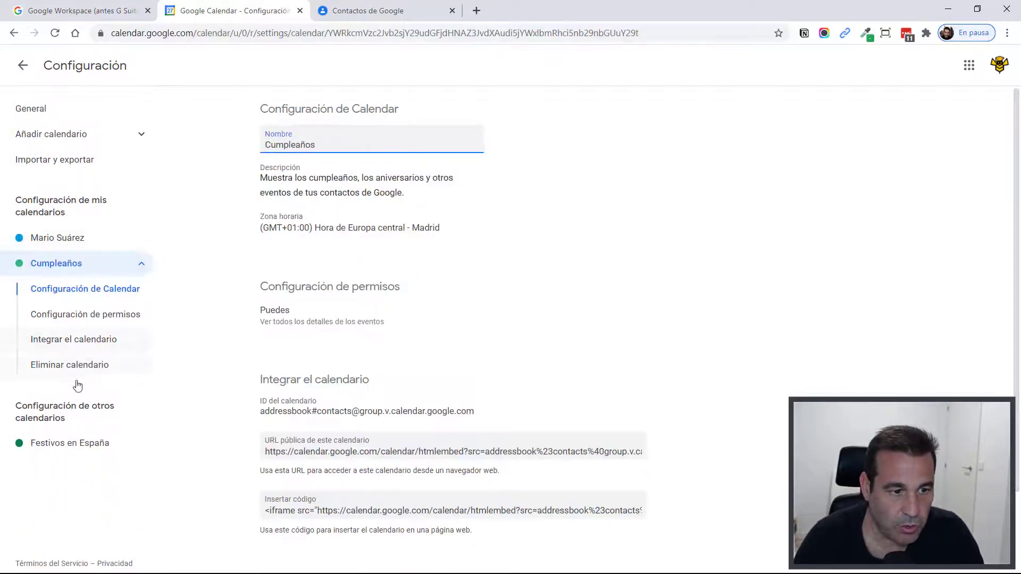
click(48, 445)
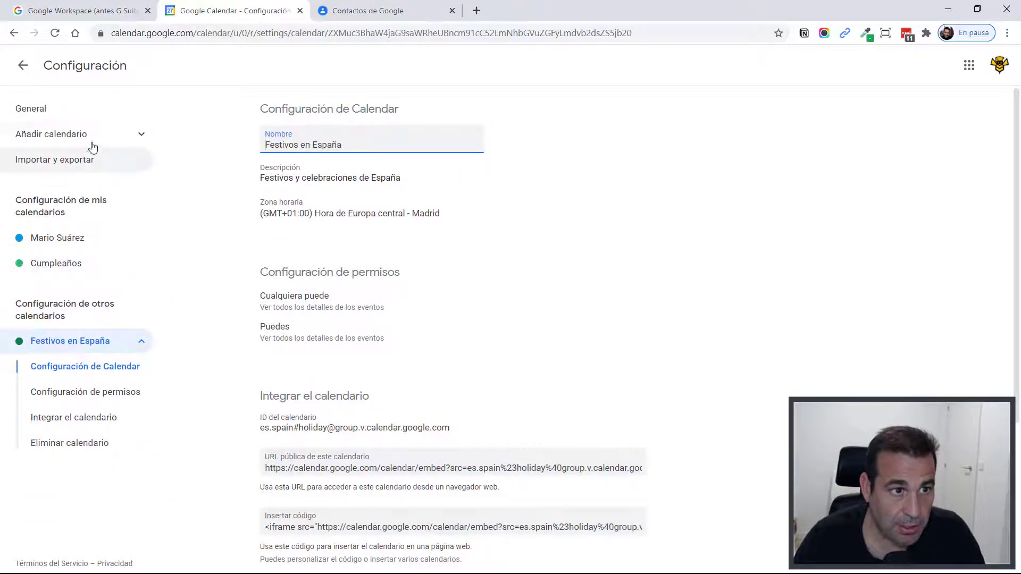
Set the custom view to 3 days in the display options of the general settings
click(68, 110)
scroll(506, 278, down, 20)
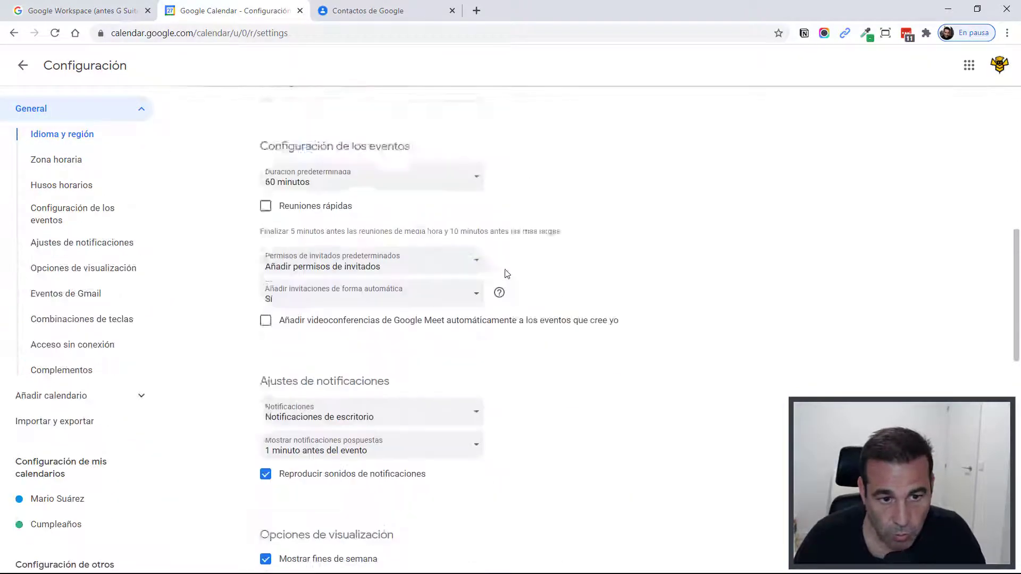
scroll(506, 281, up, 2)
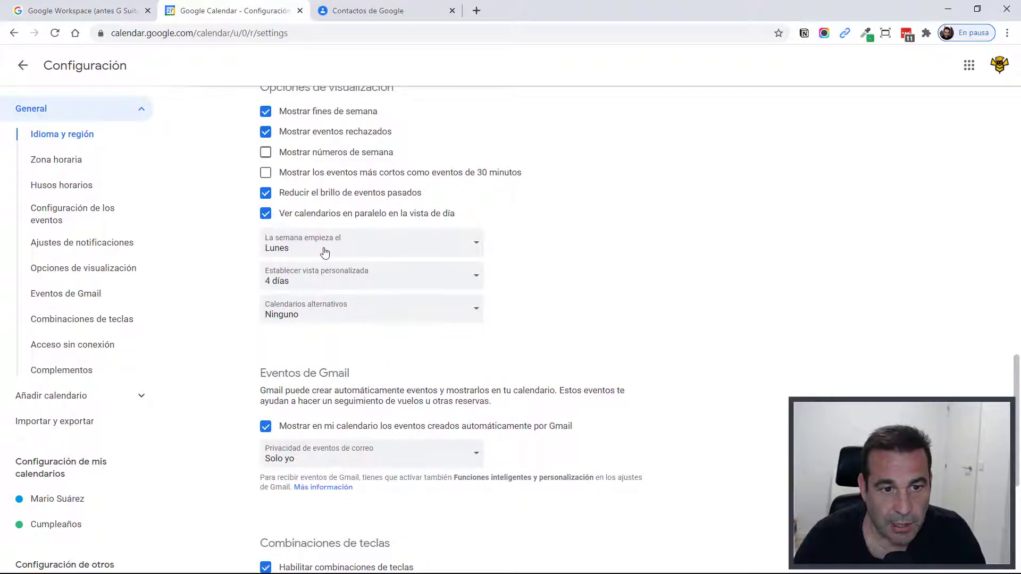
click(307, 288)
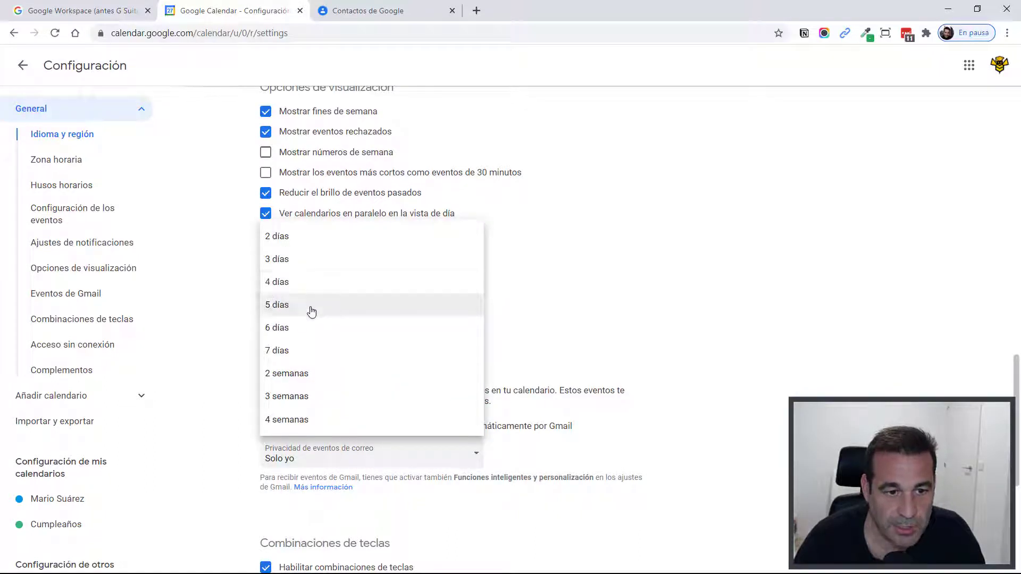
click(295, 267)
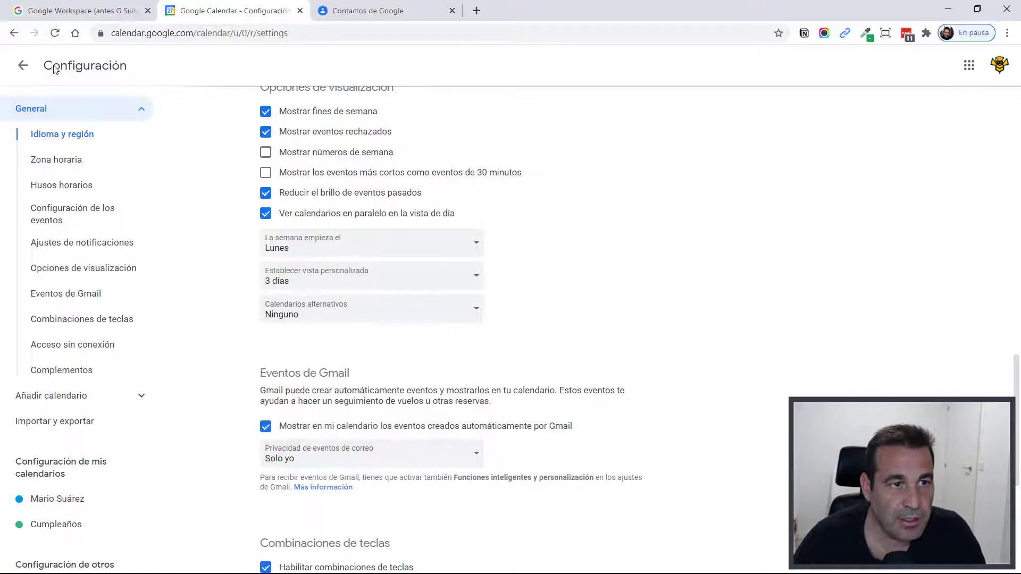
Return to the calendar and switch it from the week view to the custom 3-day view
click(20, 66)
click(898, 65)
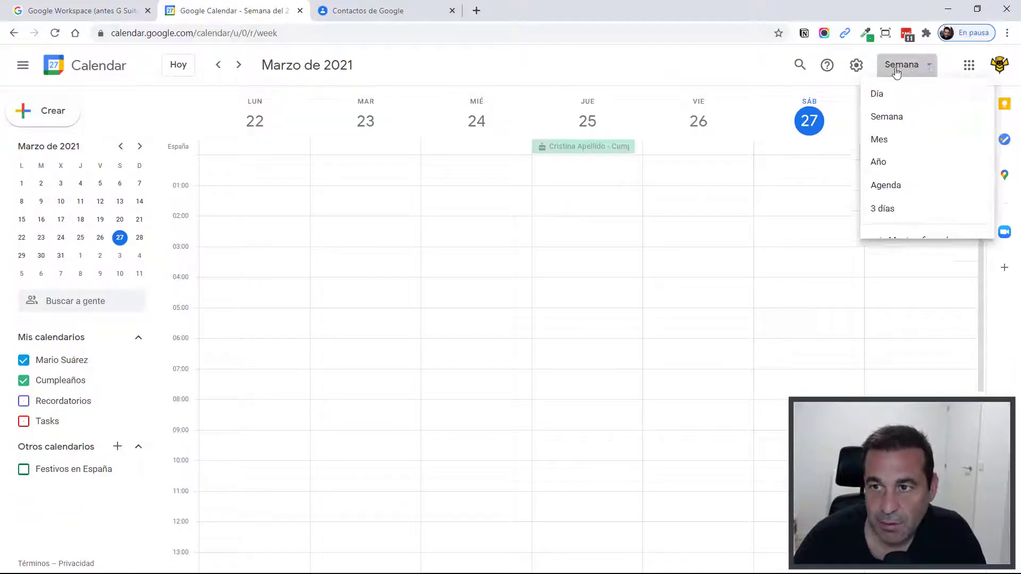
click(899, 217)
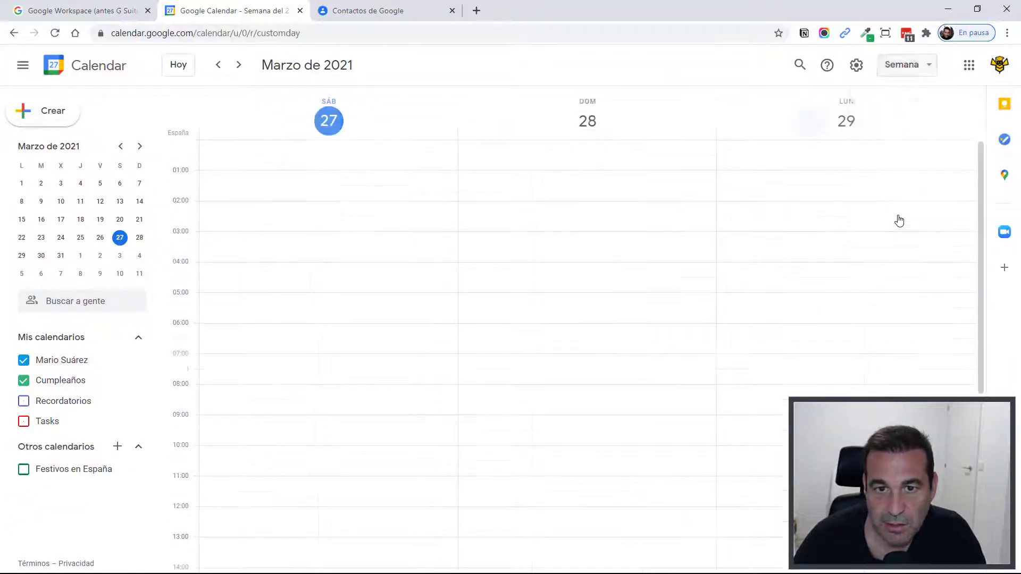
Set the custom view to 4 days in the general settings and return to the calendar
click(866, 65)
click(893, 106)
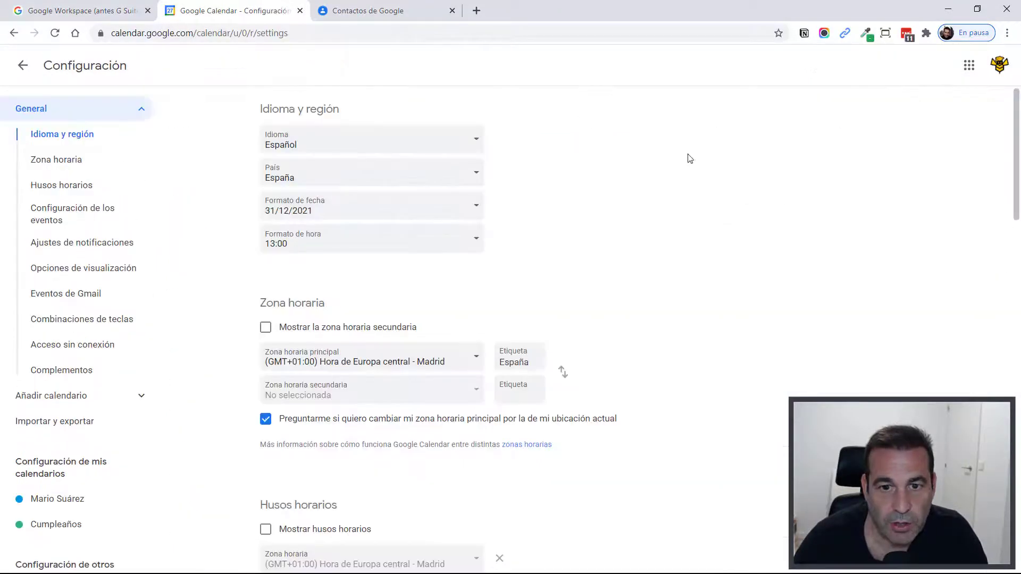
scroll(515, 230, down, 8)
scroll(418, 353, down, 6)
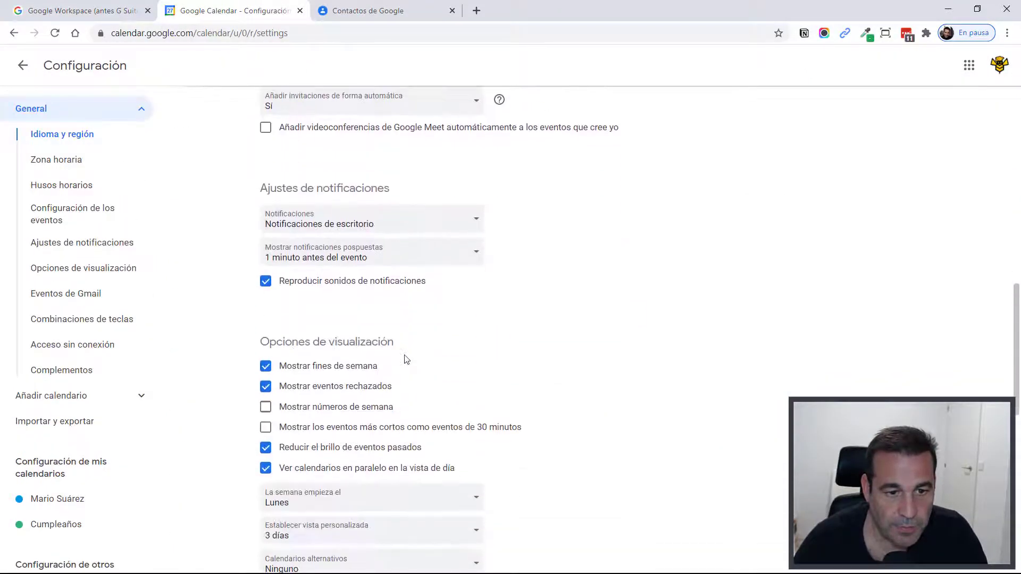
scroll(336, 245, up, 3)
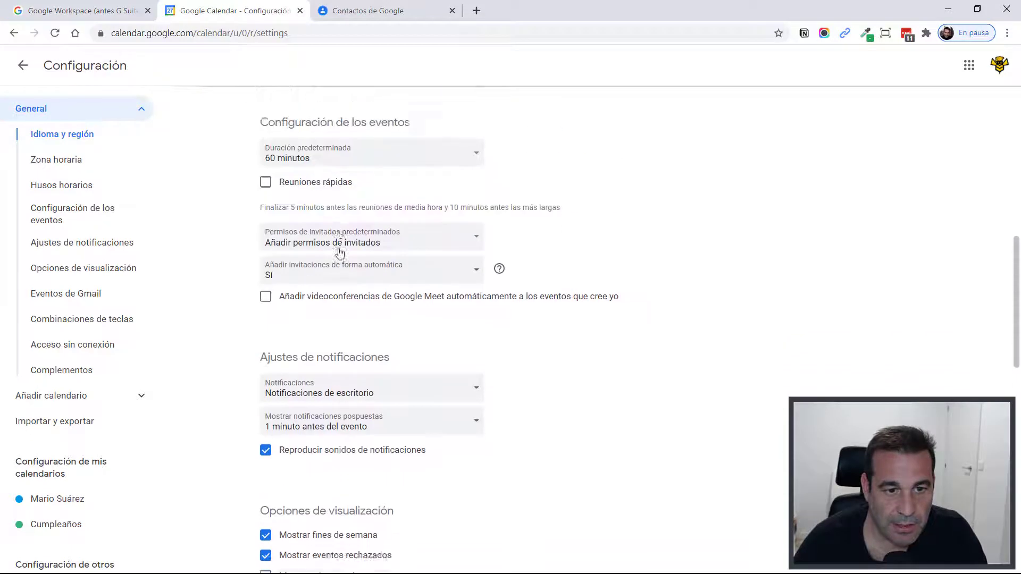
scroll(340, 251, down, 12)
scroll(376, 305, down, 2)
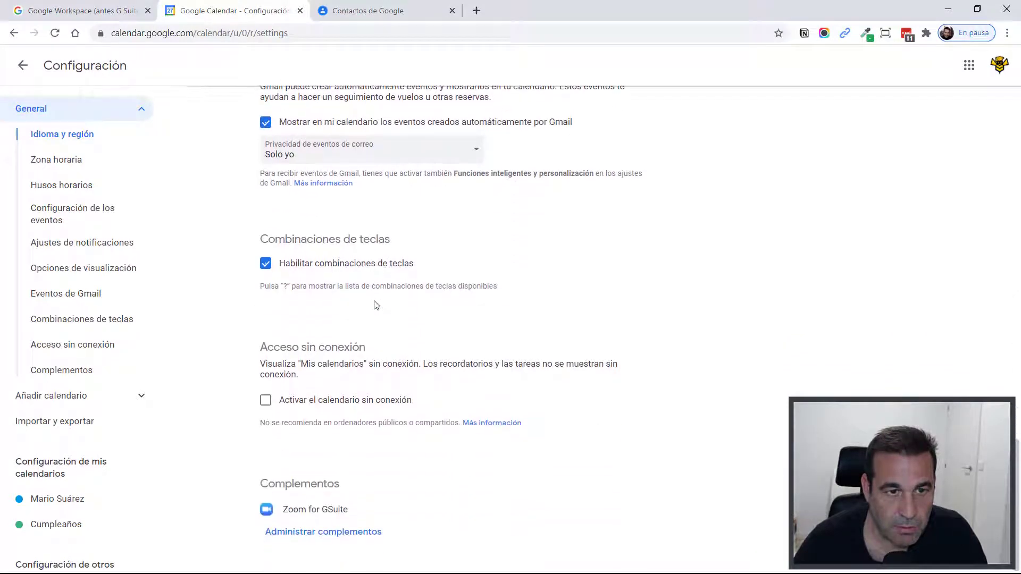
scroll(376, 305, up, 5)
click(322, 233)
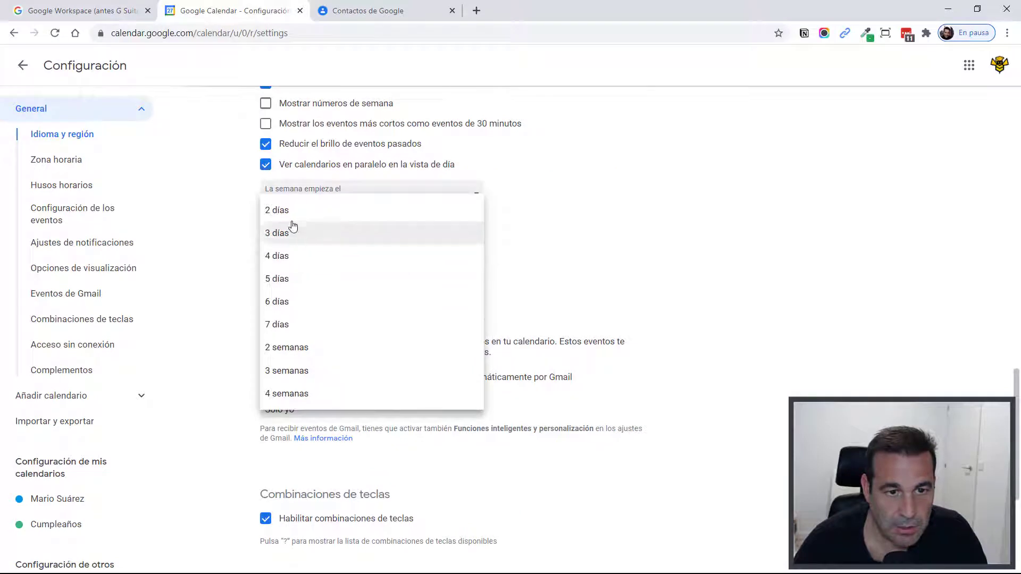
click(287, 256)
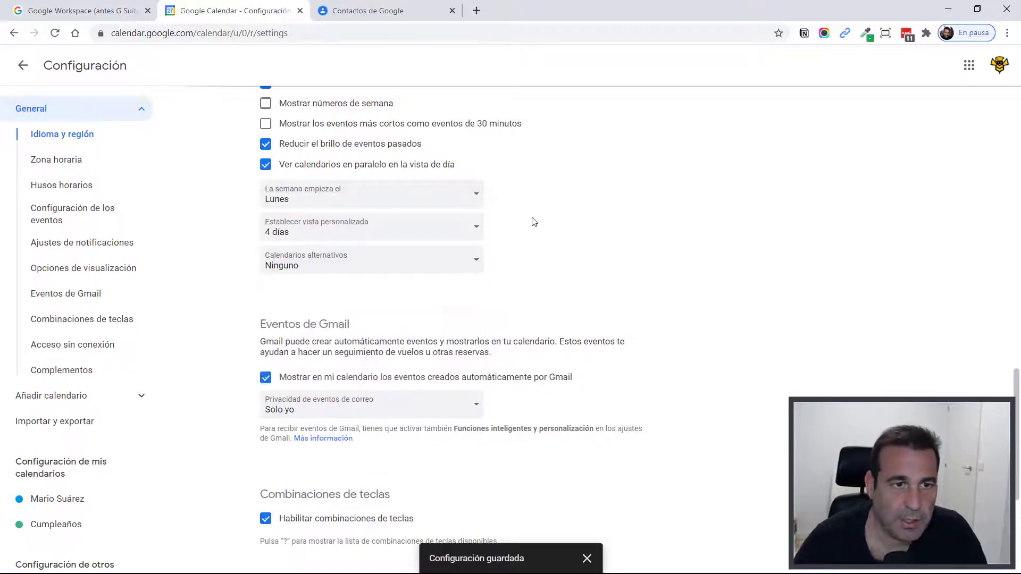
click(23, 65)
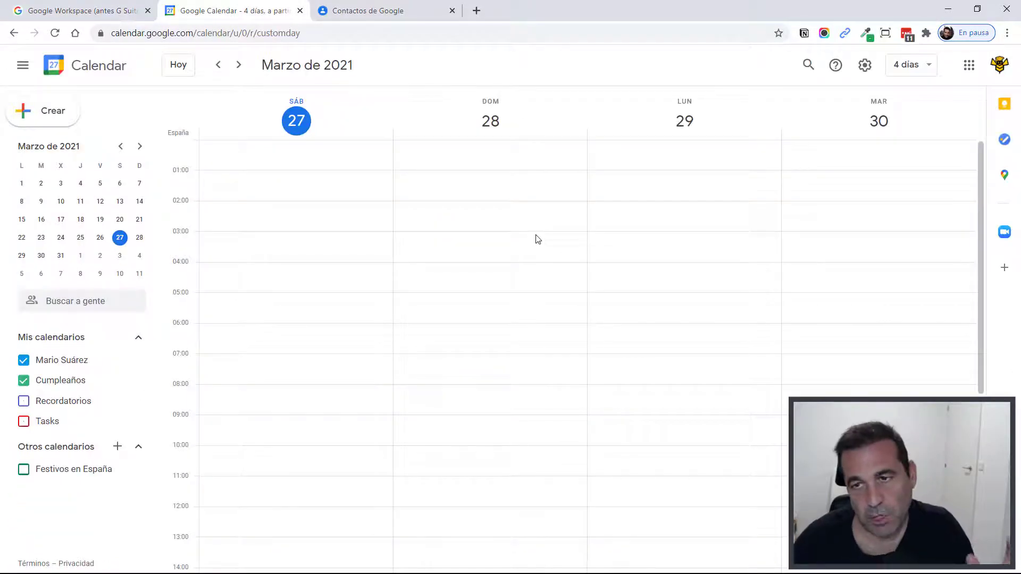
Look through the general settings, covering event settings, keyboard shortcuts, offline access, notifications and add-ons
click(865, 65)
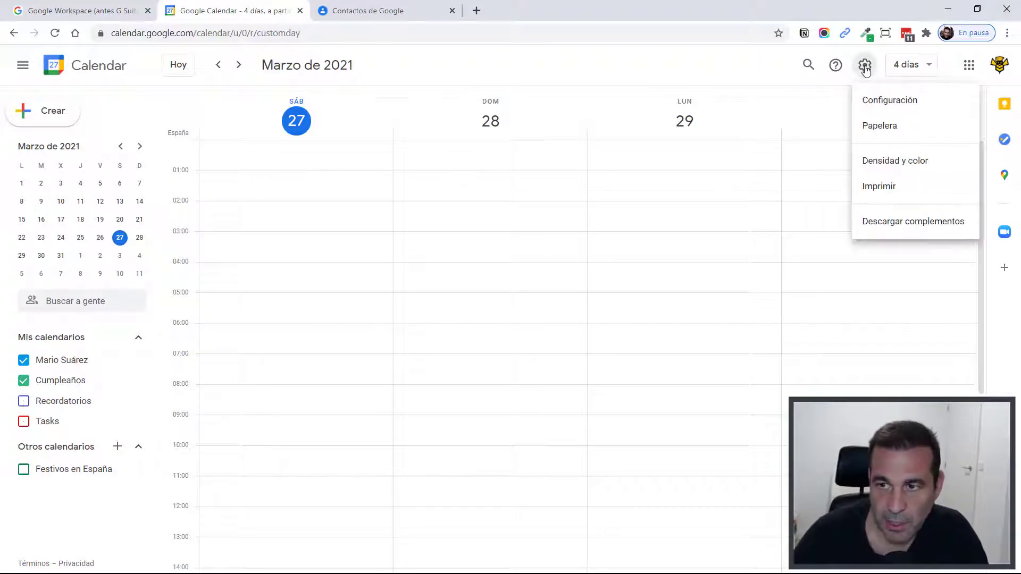
click(867, 100)
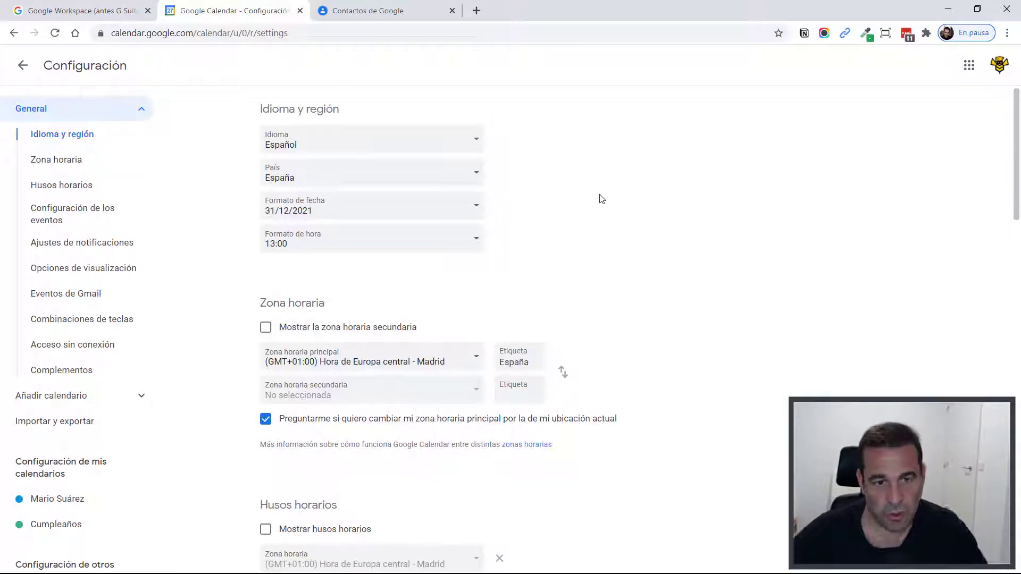
scroll(604, 223, down, 20)
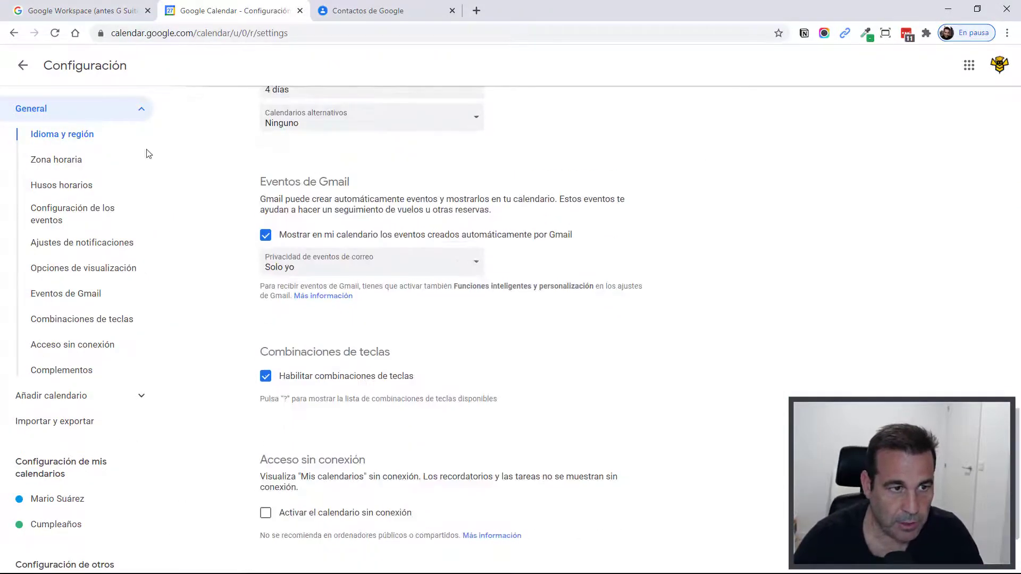
click(63, 215)
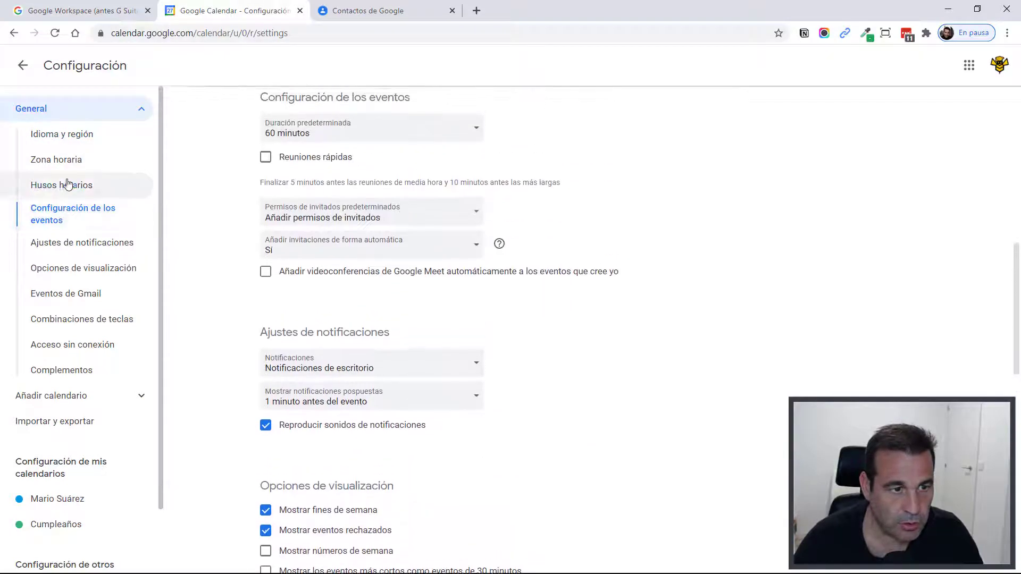
click(83, 320)
click(80, 344)
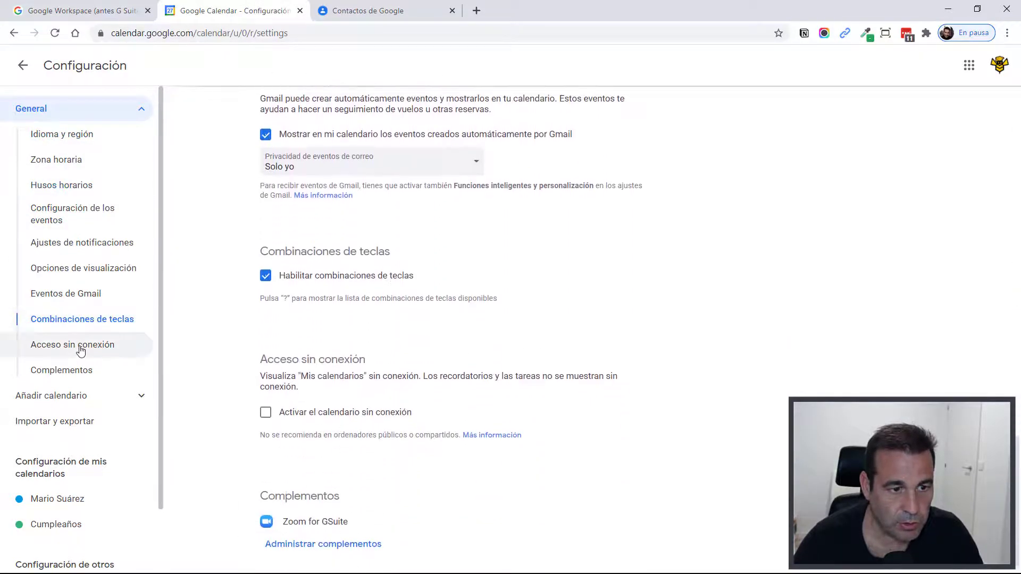
click(80, 247)
scroll(351, 250, up, 15)
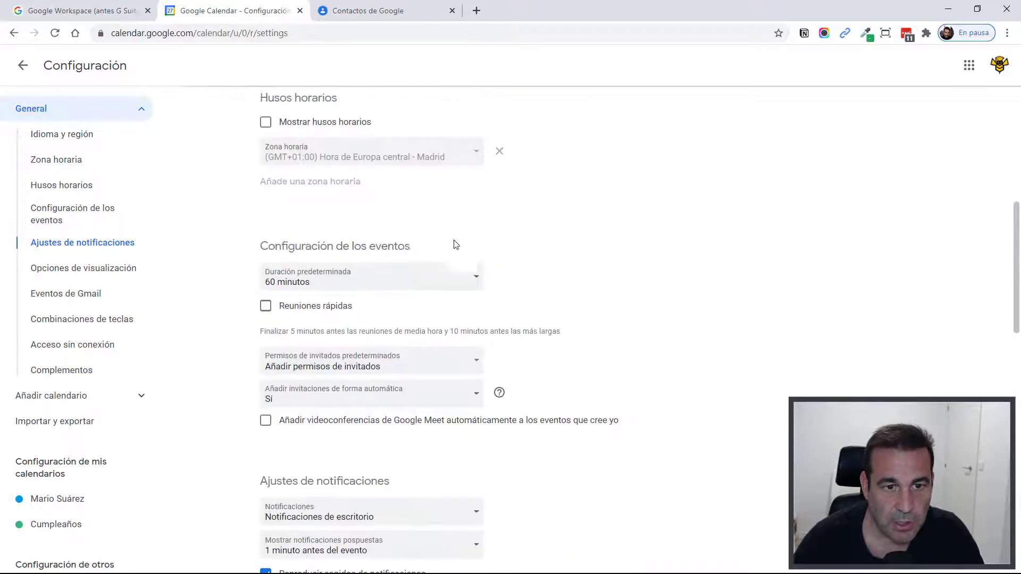
scroll(571, 222, down, 15)
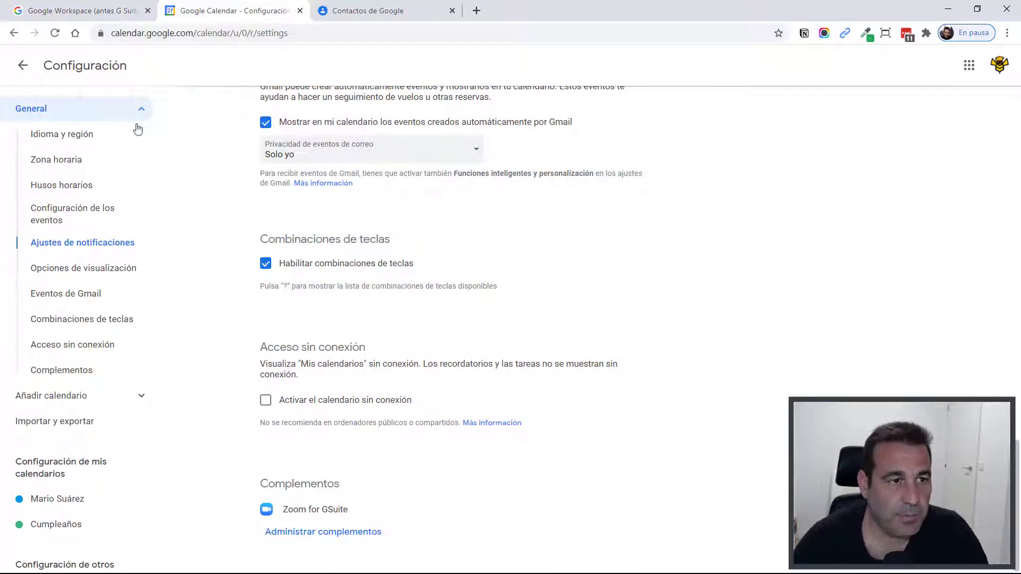
Turn off the display of weekends in the general settings and return to the calendar in the week view
scroll(394, 230, up, 3)
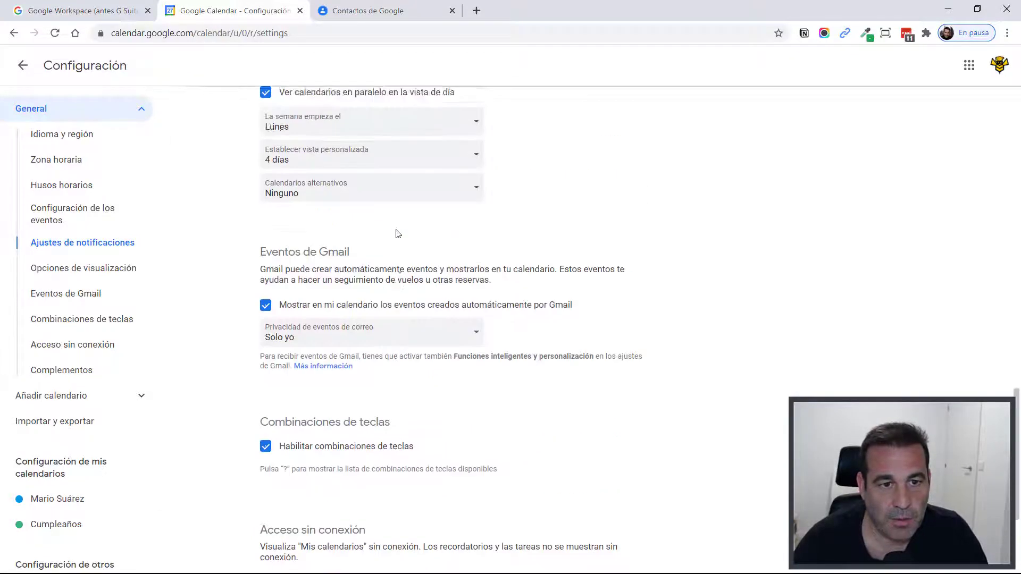
scroll(399, 234, up, 3)
scroll(396, 233, up, 1)
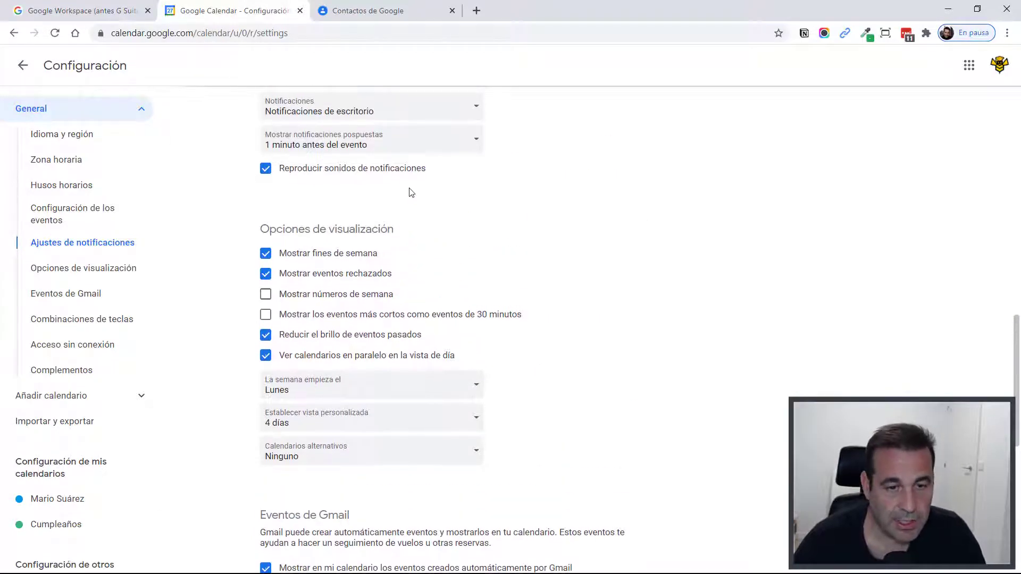
click(291, 255)
click(23, 65)
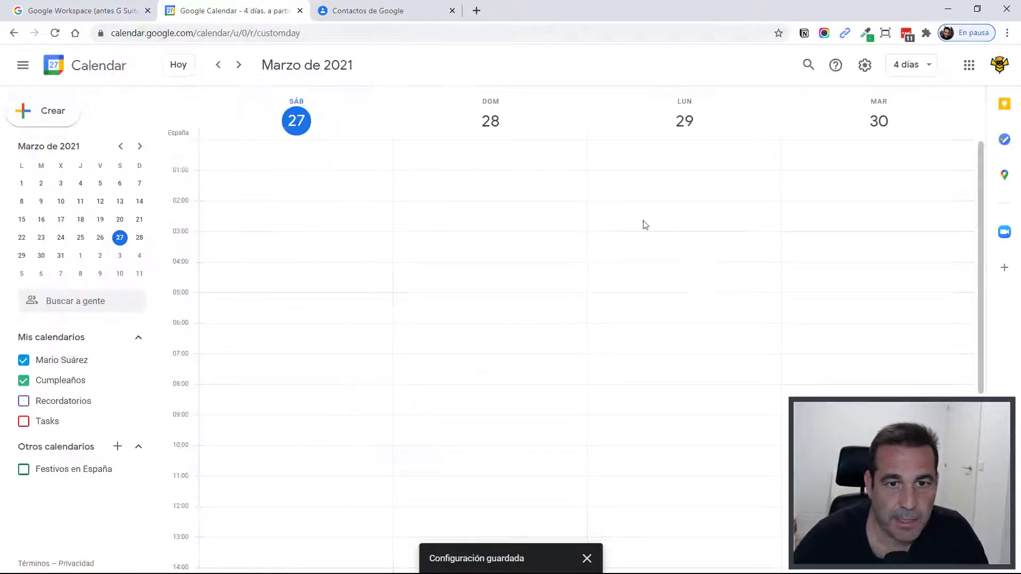
click(911, 65)
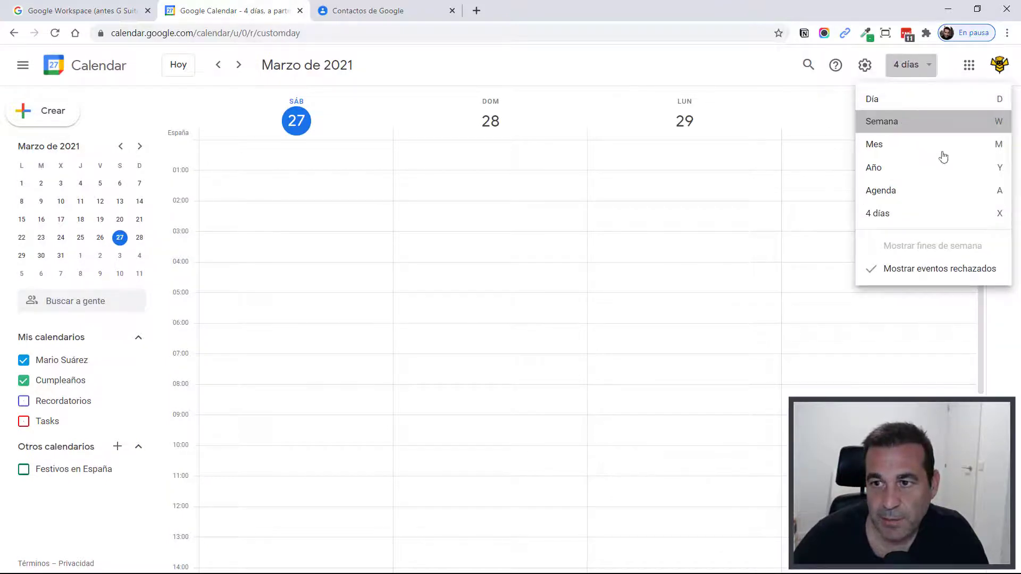
click(926, 121)
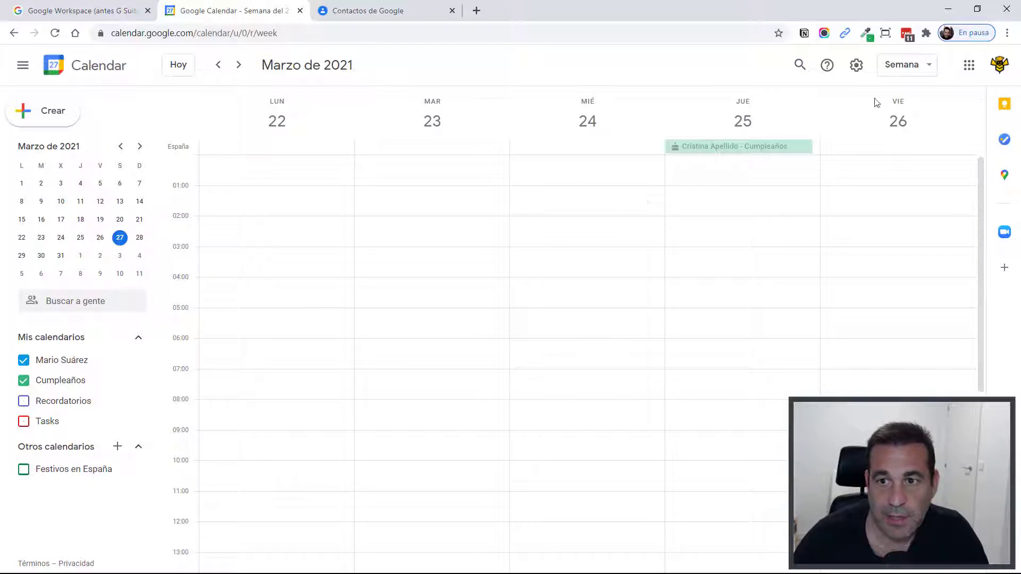
Turn the display of weekends back on in the general settings and return to the week view
click(856, 66)
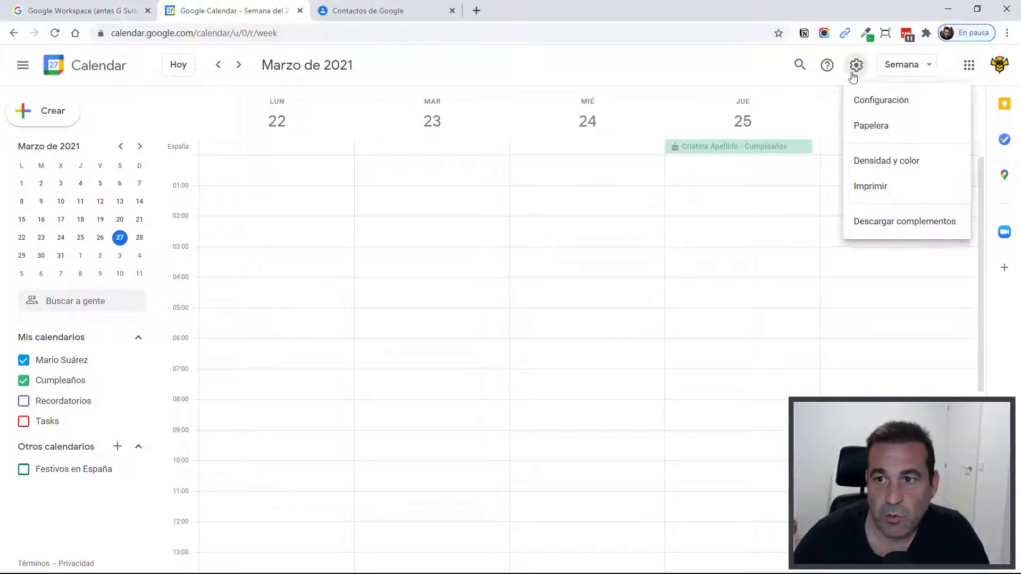
click(881, 102)
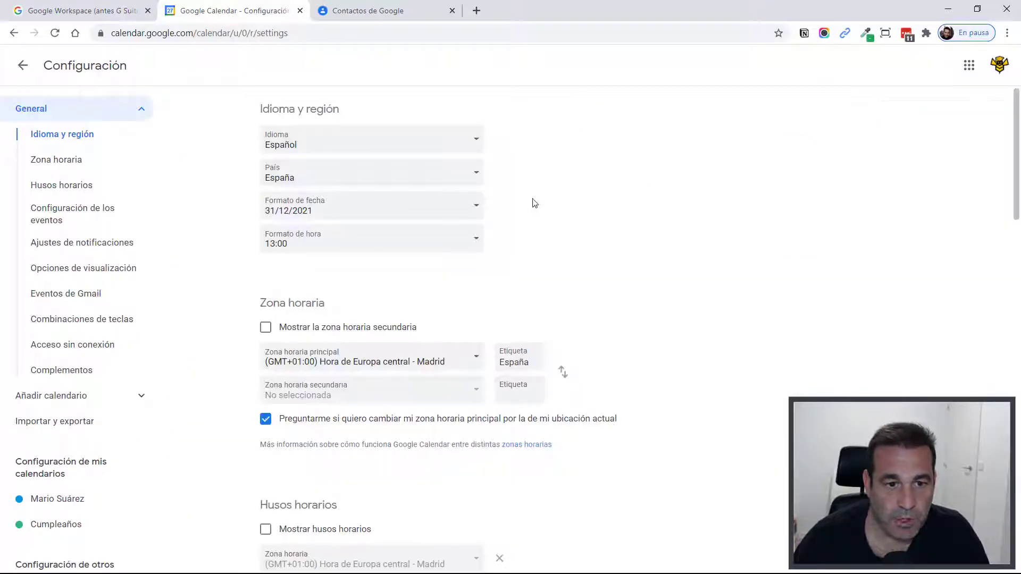
scroll(354, 250, down, 8)
scroll(353, 273, down, 6)
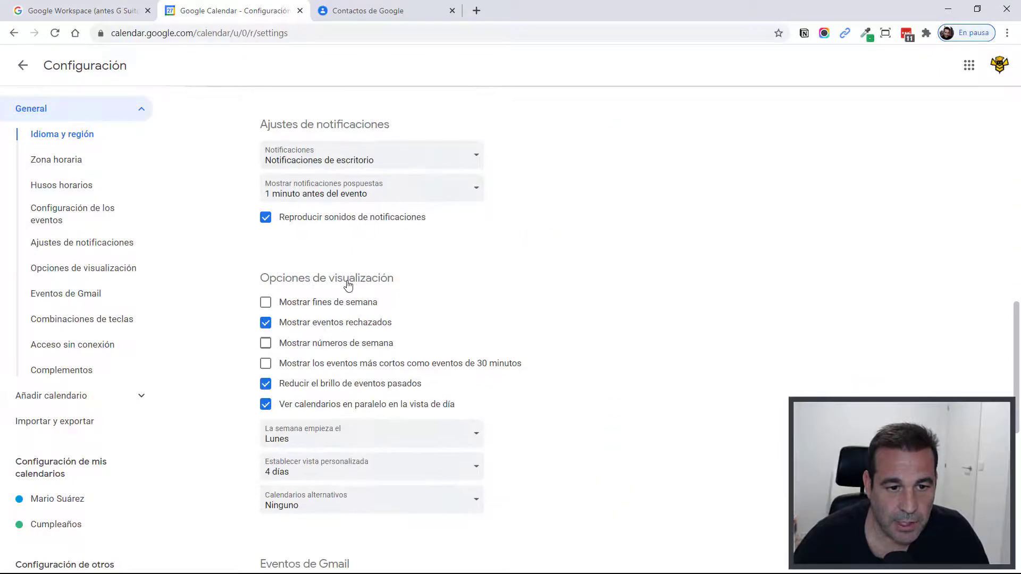
click(317, 304)
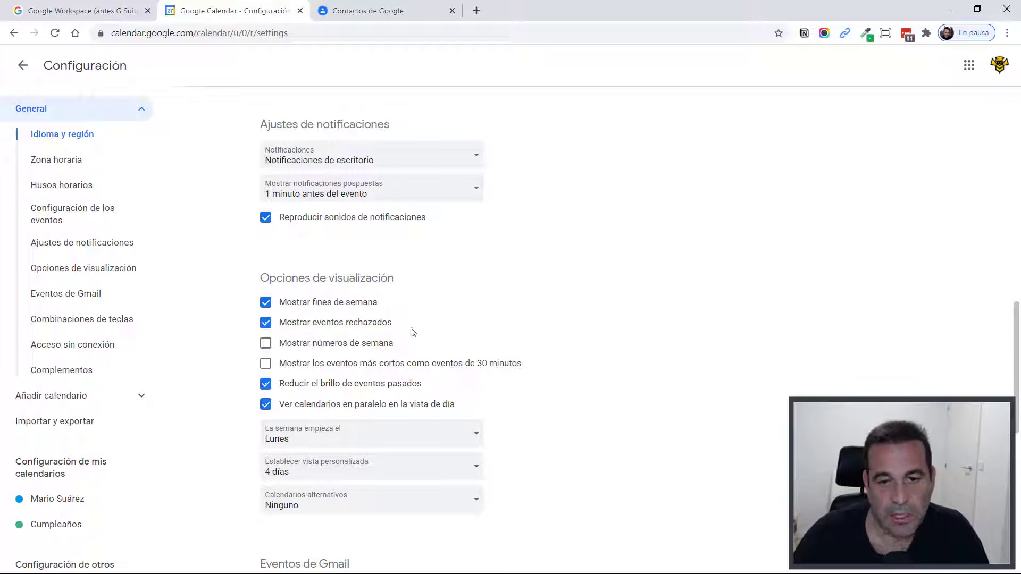
click(23, 66)
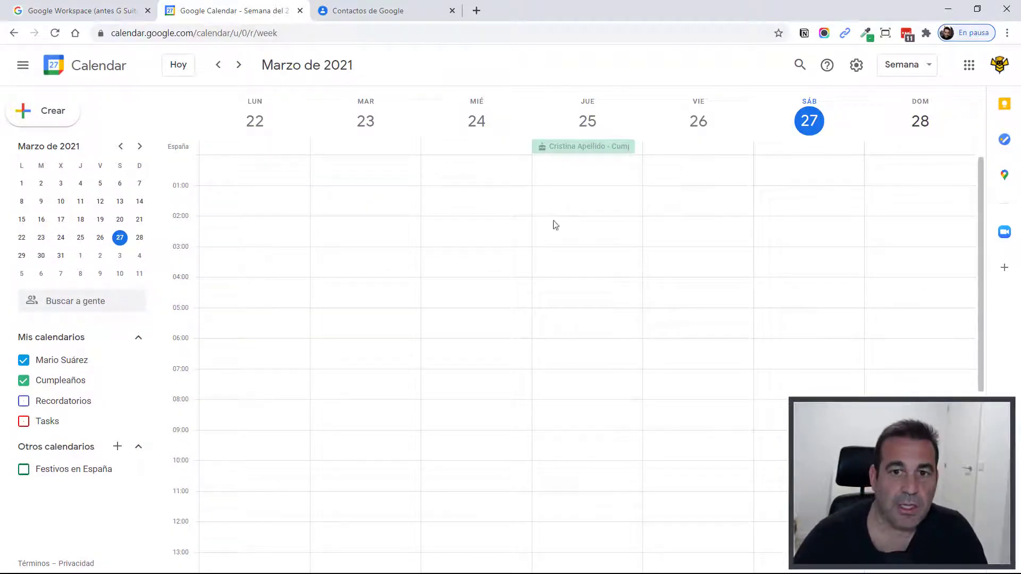
click(857, 67)
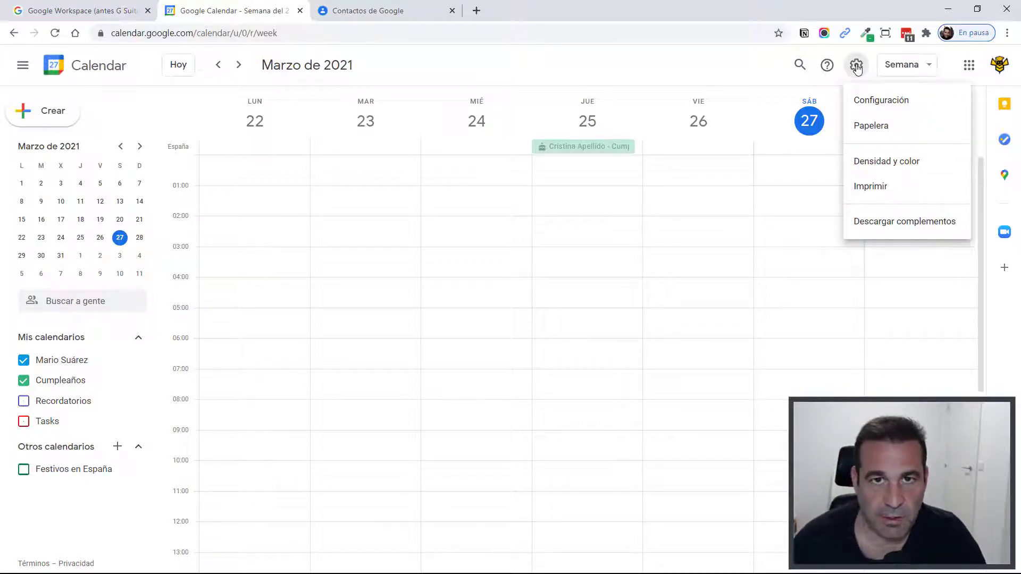
click(857, 68)
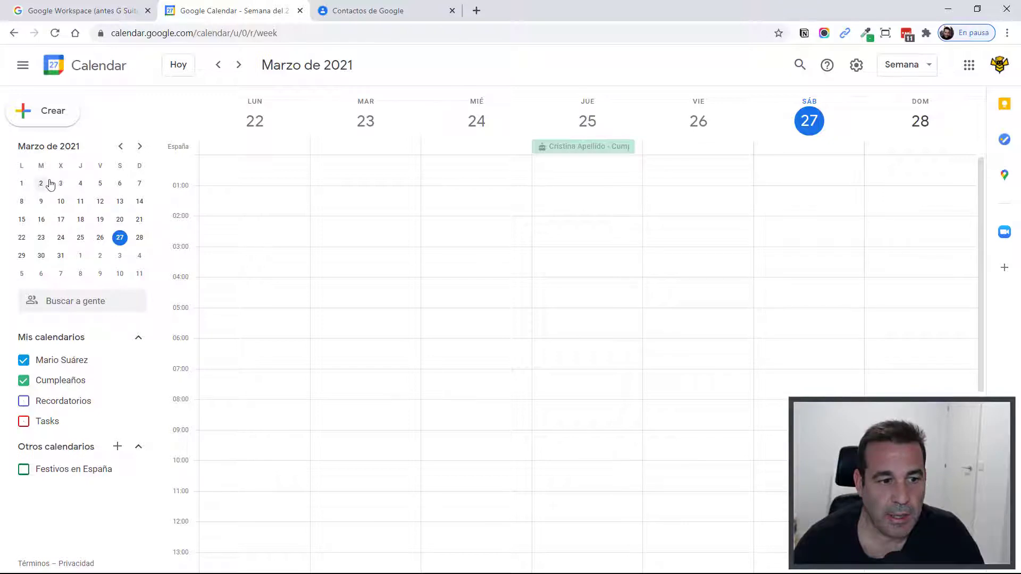
Show the Recordatorios, Tasks and Festivos en España calendars and hide the Cumpleaños calendar
click(23, 401)
click(24, 421)
click(23, 469)
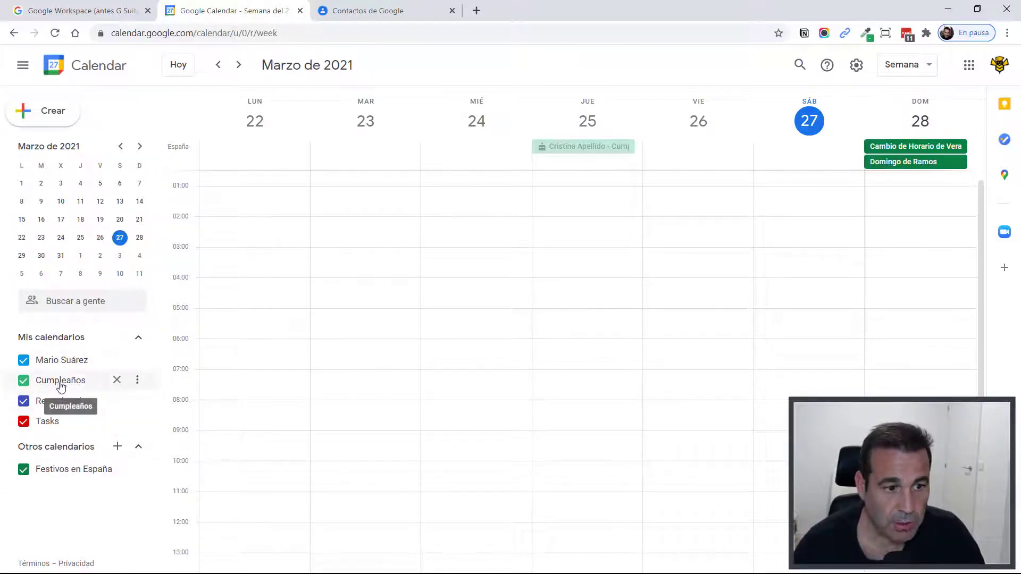
click(23, 381)
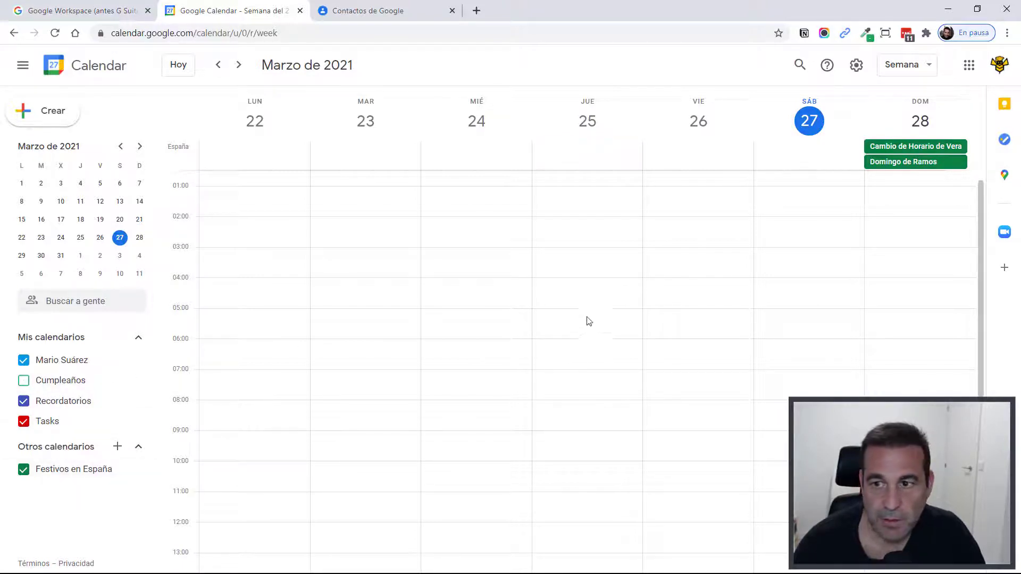
View the calendar by year and by month to compare the available layouts
scroll(589, 314, up, 1)
scroll(590, 308, down, 4)
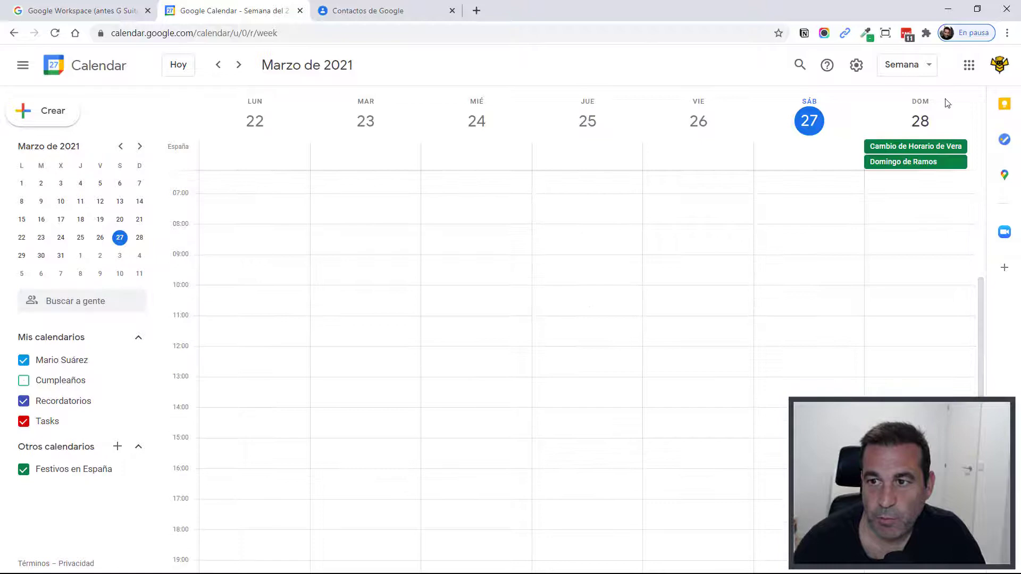
click(917, 67)
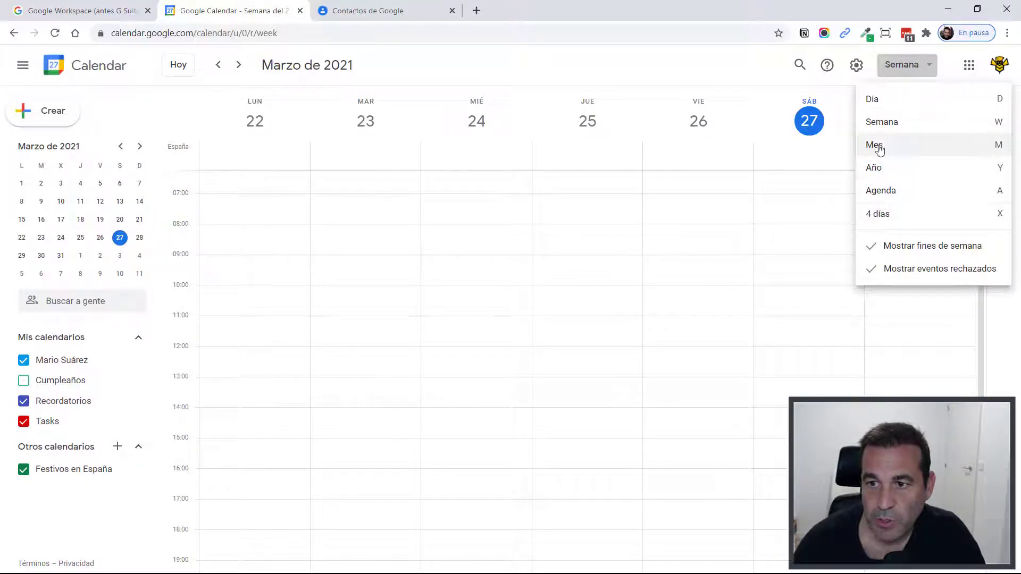
click(877, 168)
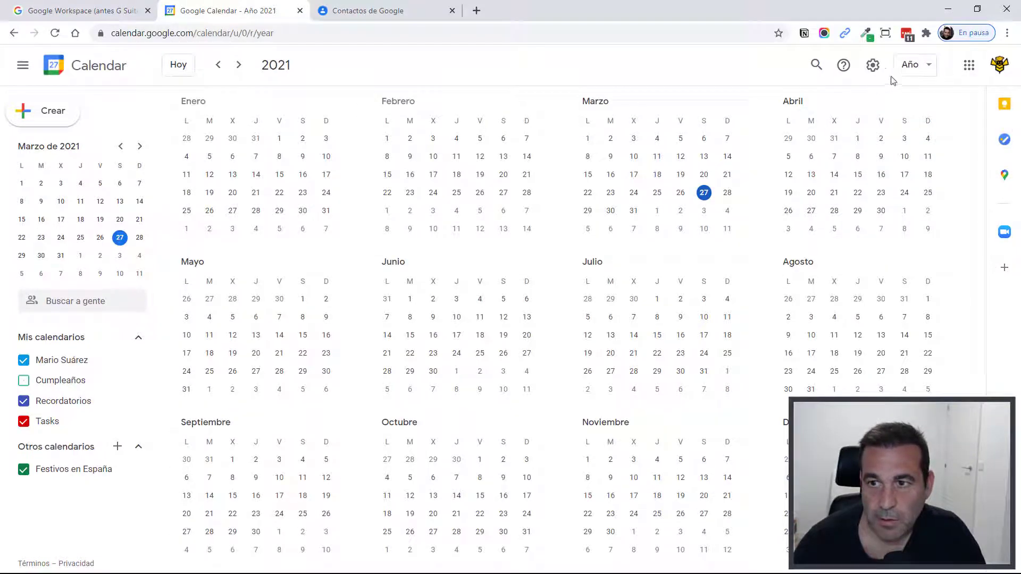
click(910, 65)
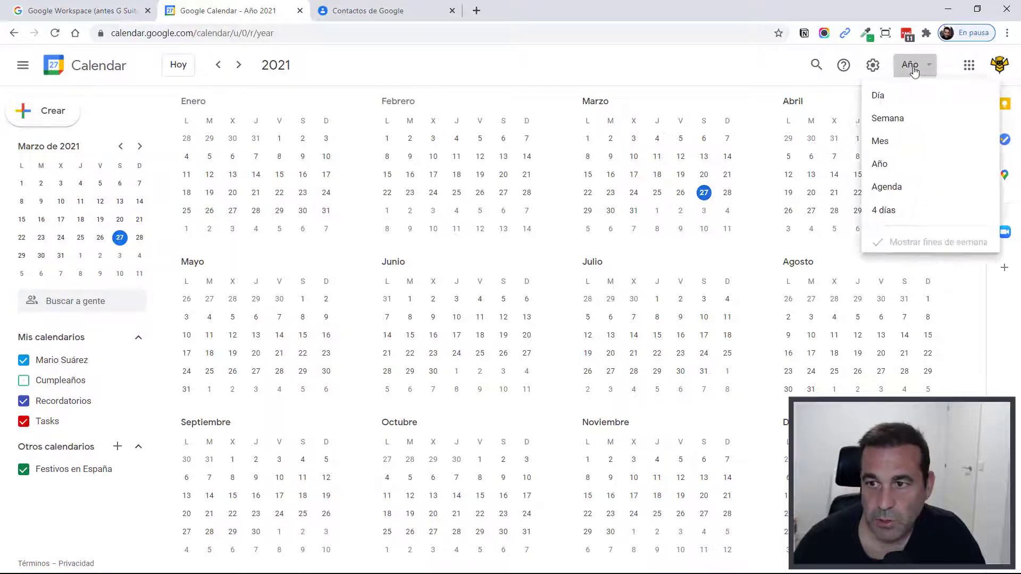
click(887, 151)
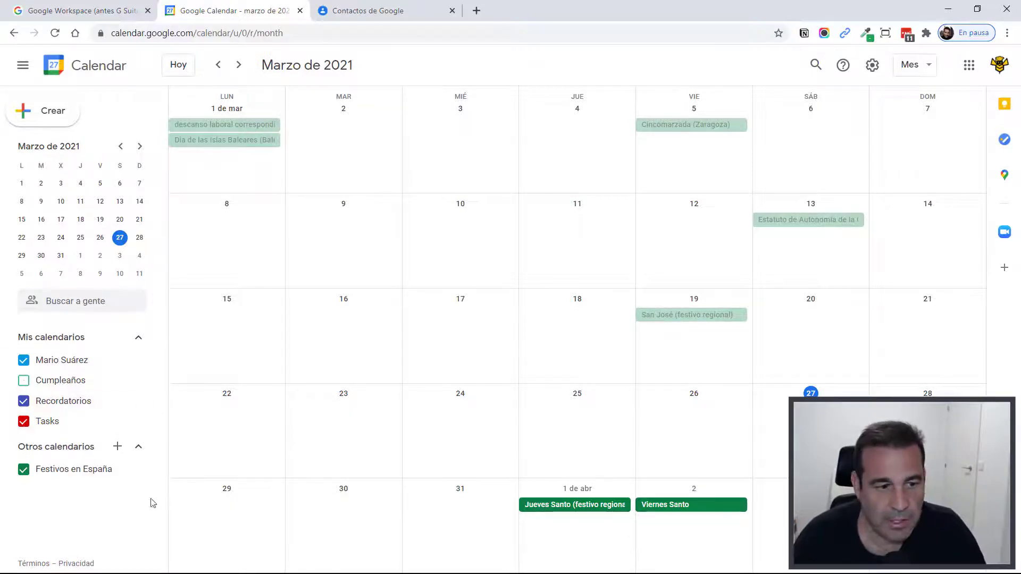
Return the calendar to the week view with Festivos en España hidden and Cumpleaños shown
click(24, 470)
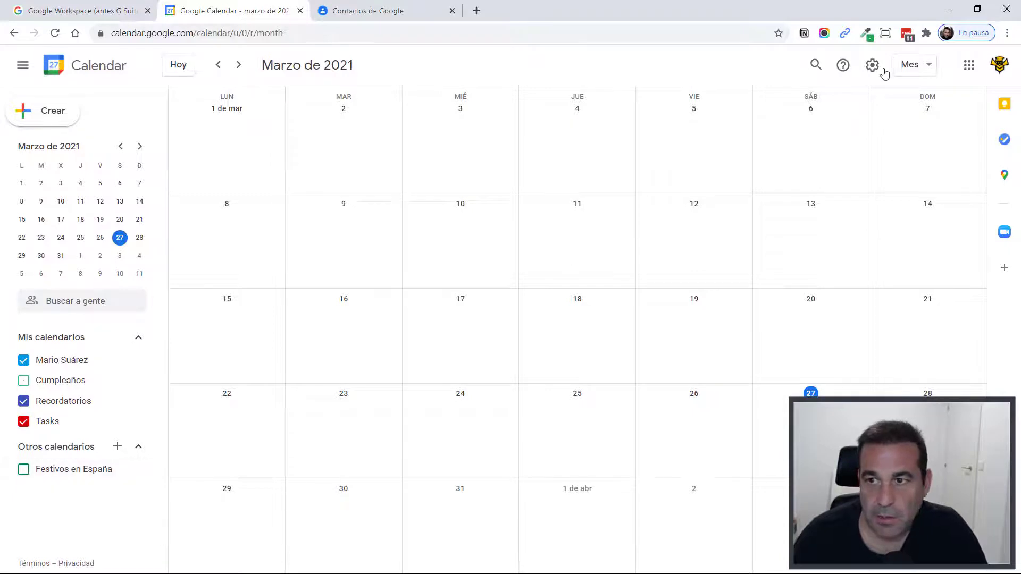
click(908, 65)
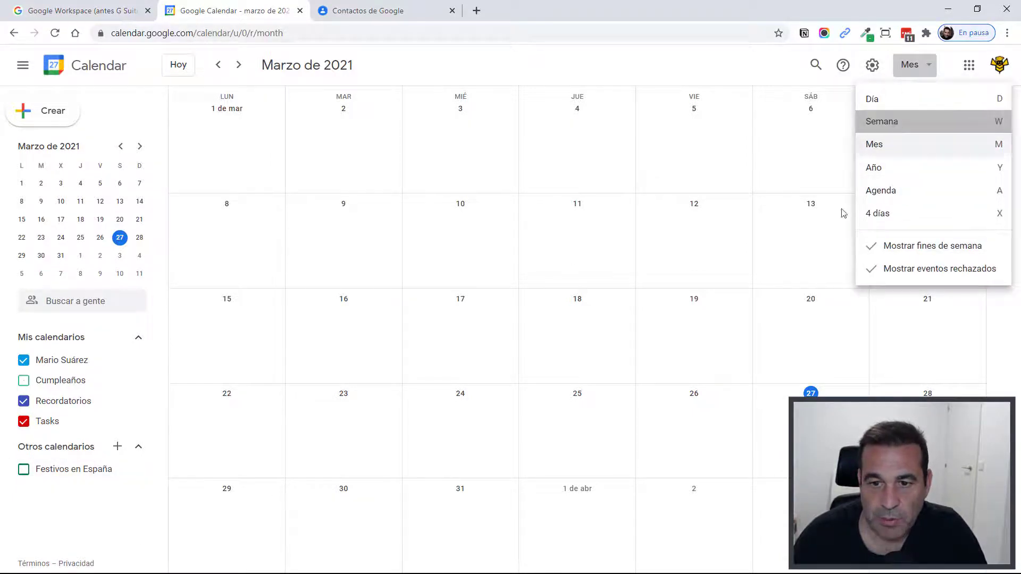
click(898, 124)
click(23, 470)
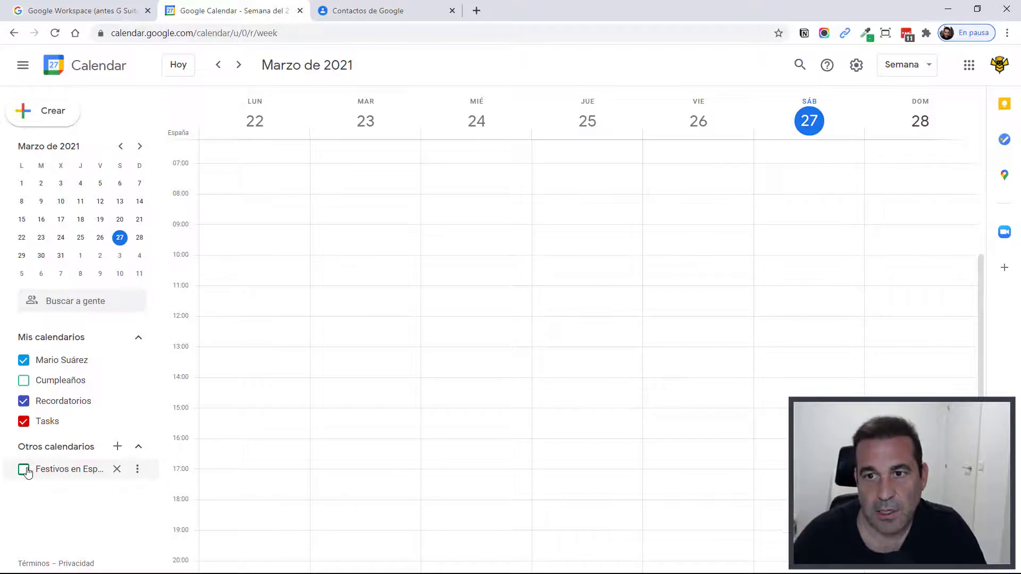
click(23, 381)
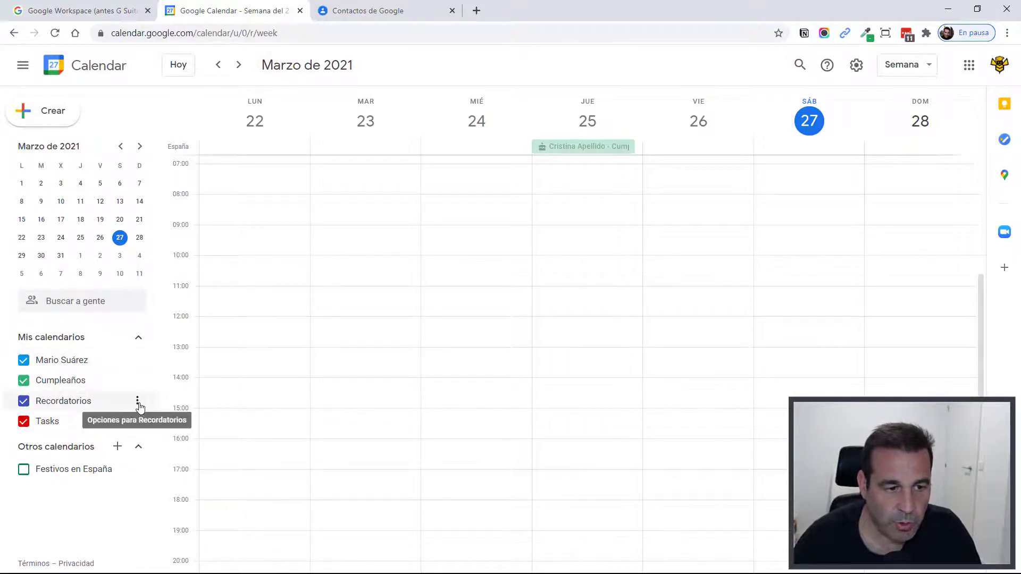
Look at the options available for the Recordatorios and Cumpleaños calendars
click(138, 403)
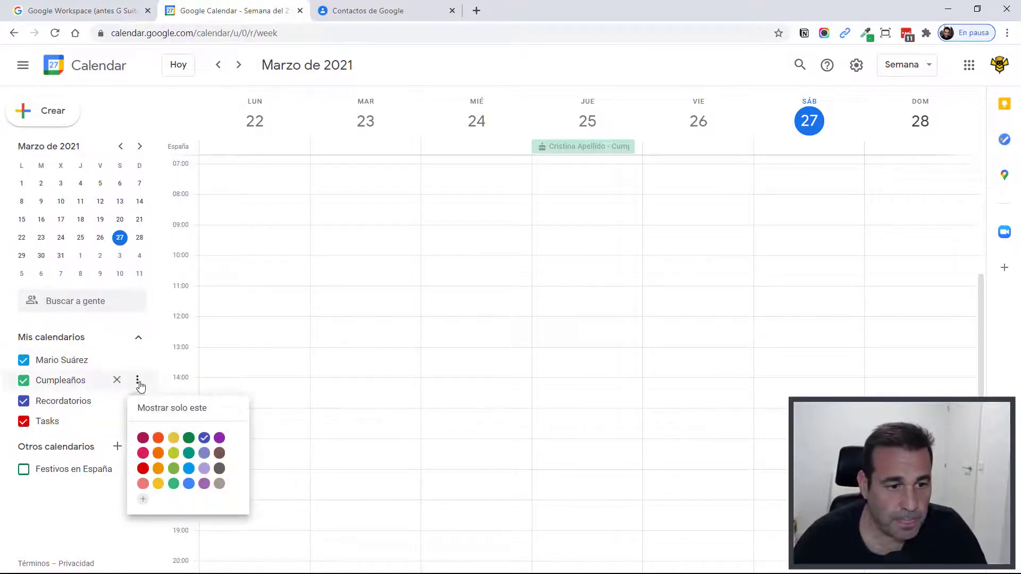
click(137, 382)
click(136, 382)
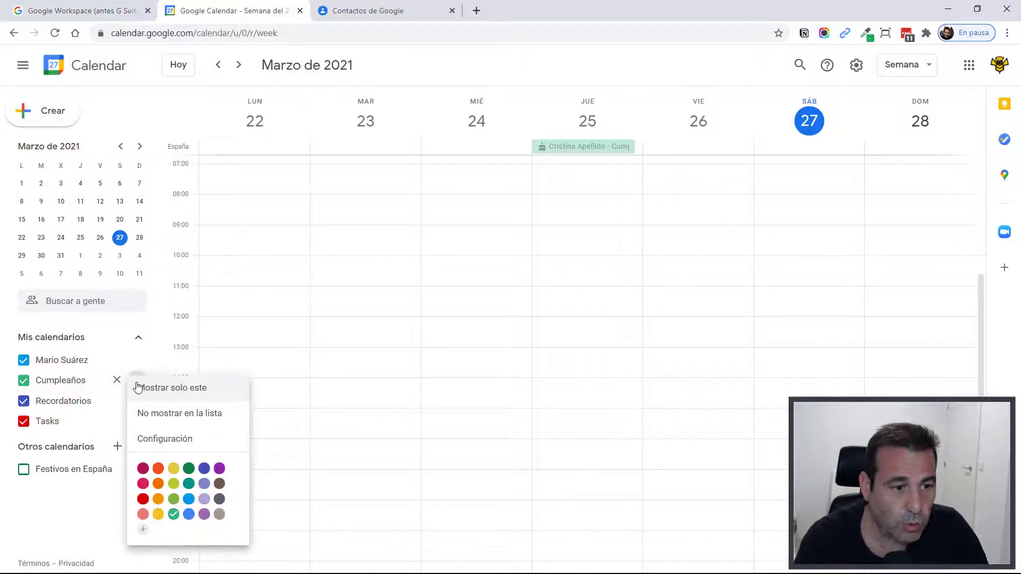
click(137, 362)
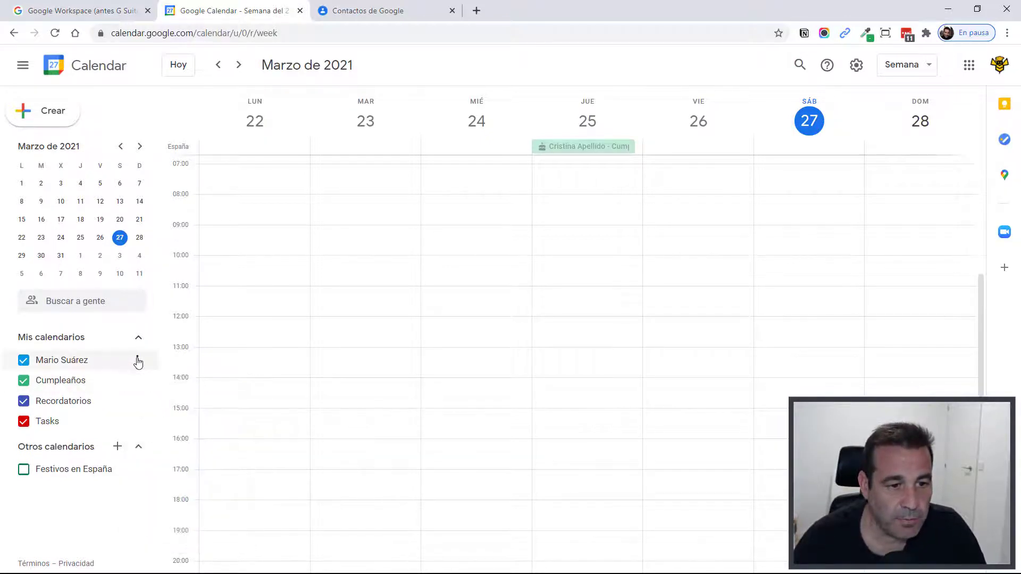
Look through the main personal calendar's configuration and sharing settings, including its event notifications, and return to the calendar
click(137, 362)
click(168, 394)
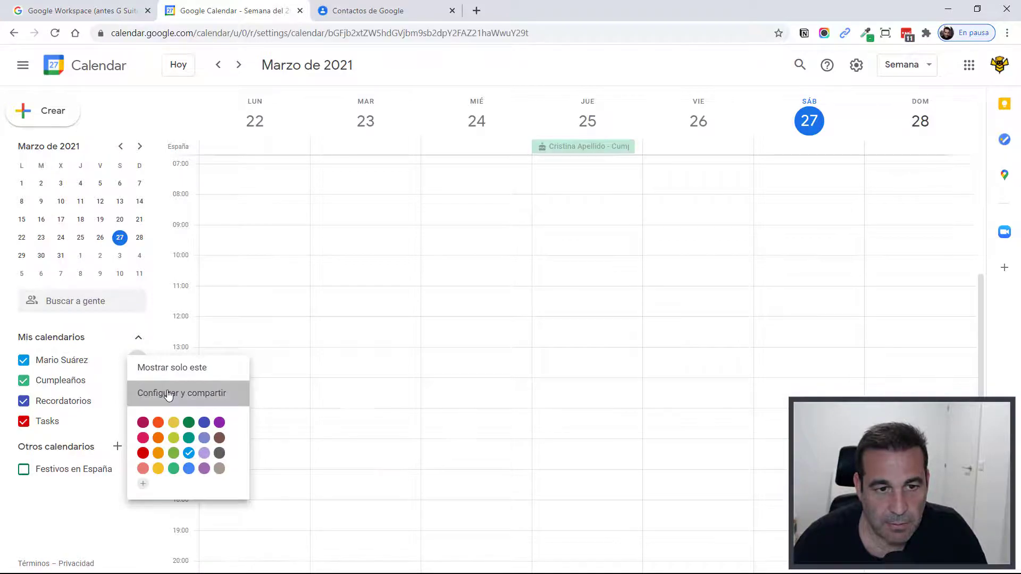
scroll(402, 312, down, 15)
scroll(403, 312, down, 13)
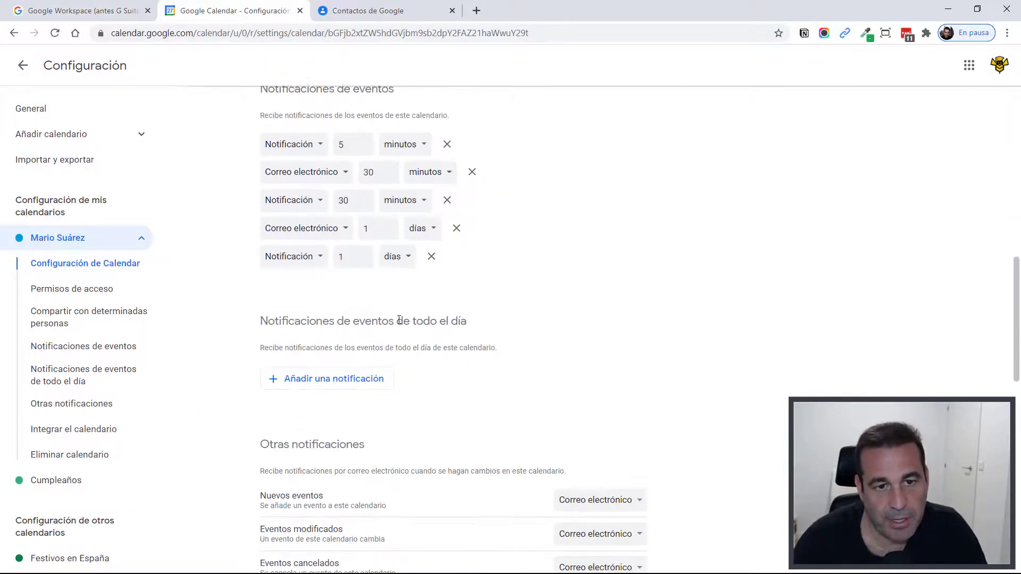
scroll(400, 326, up, 20)
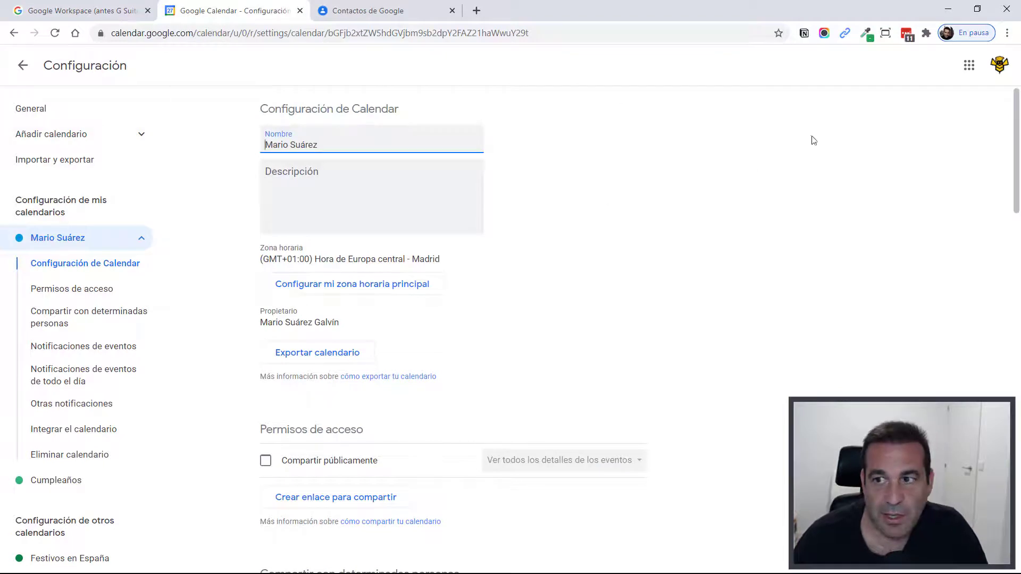
click(24, 66)
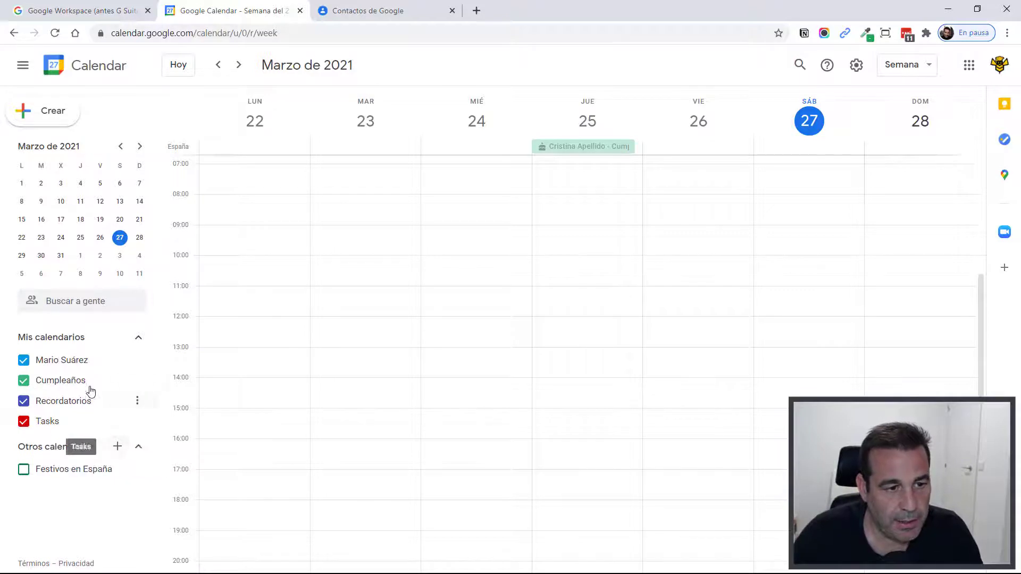
Rename the main personal calendar as La Colmena Tecnológica in its settings and return to the calendar
click(76, 366)
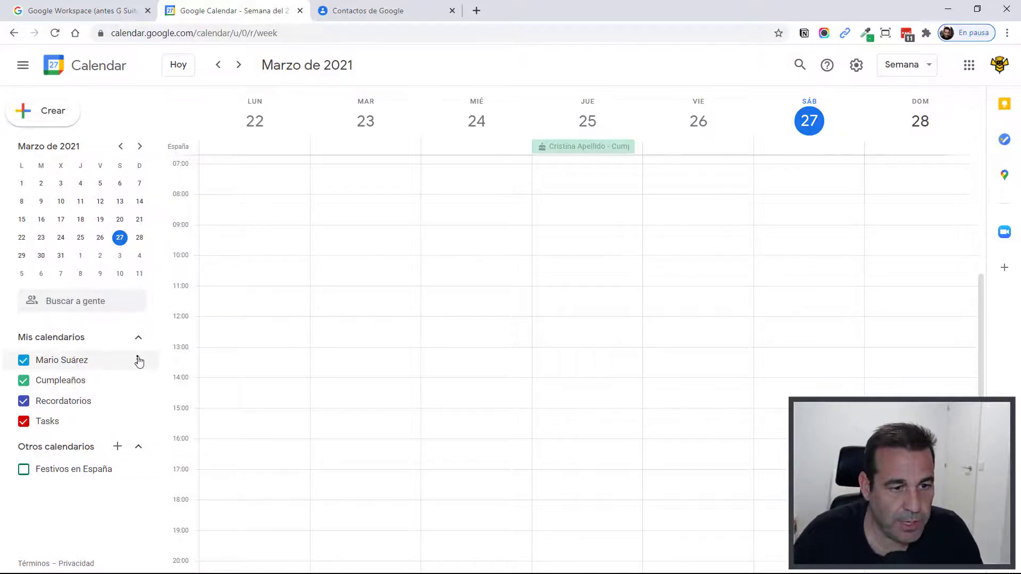
click(137, 360)
click(170, 392)
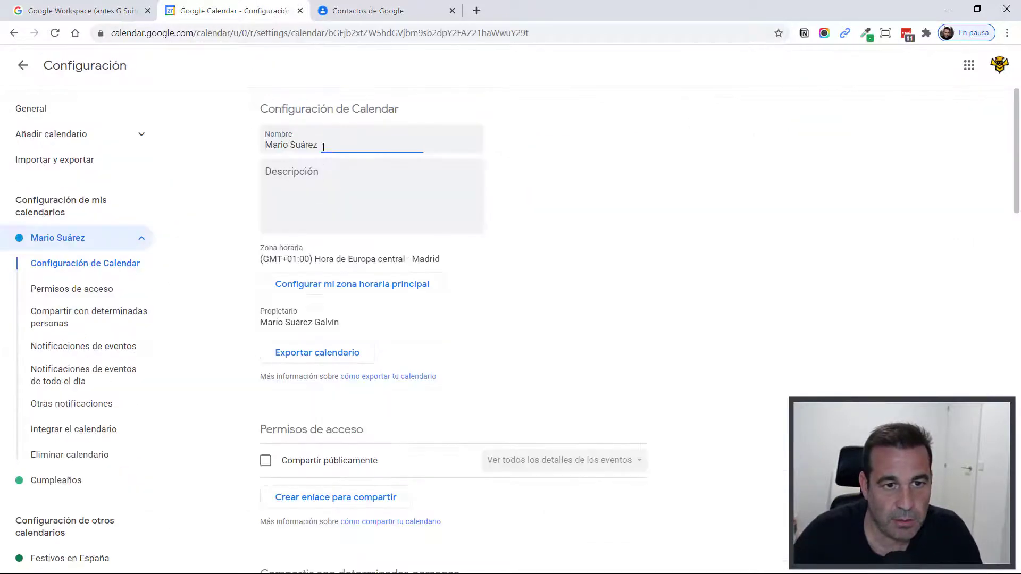
text(La colme)
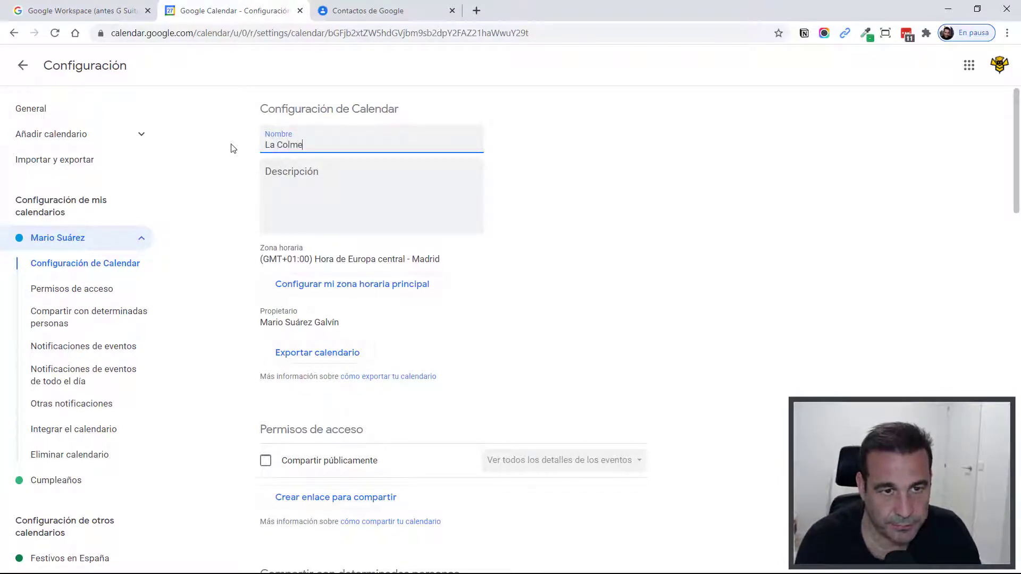
text(na Tecnológica)
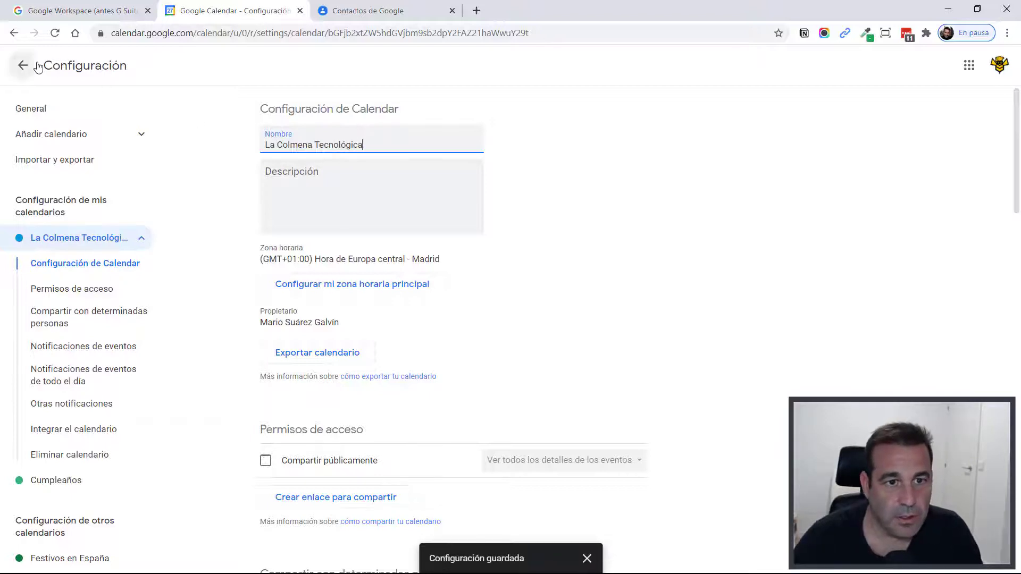
click(559, 189)
click(22, 65)
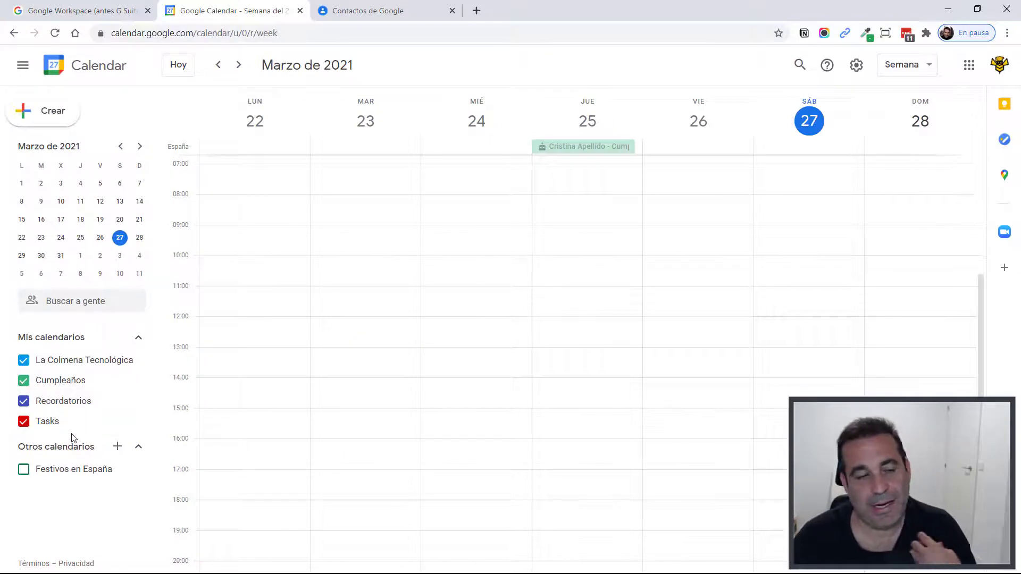
Start creating a new calendar named with the owner's first name and surname, leaving the description empty
click(118, 447)
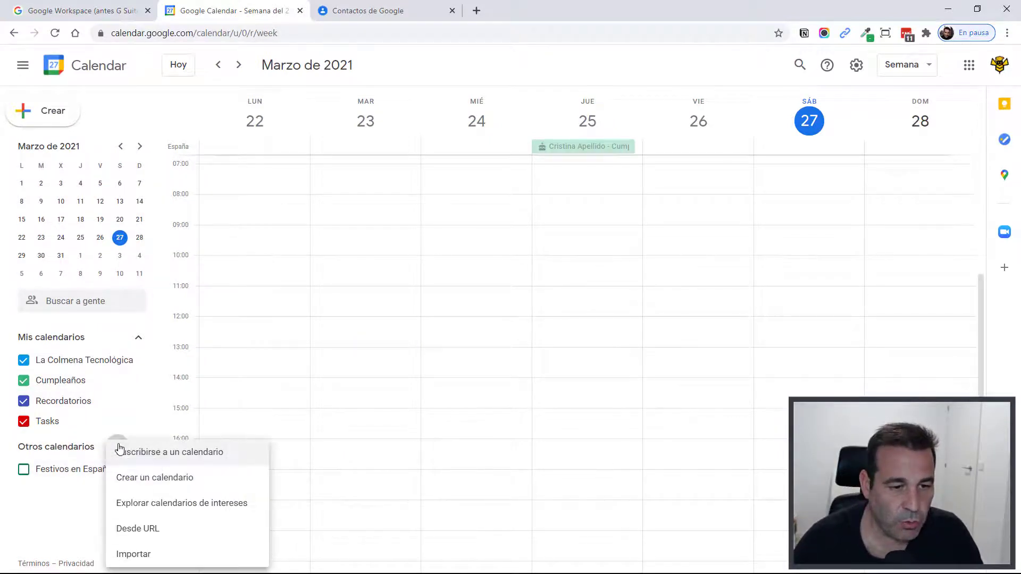
click(156, 481)
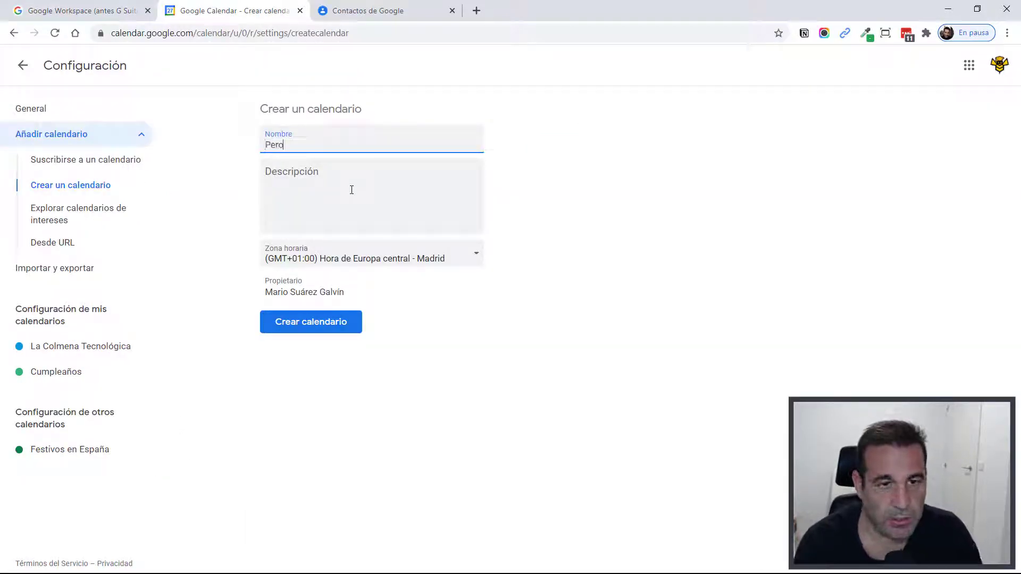
text(P)
key(BackSpace)
text(Mar)
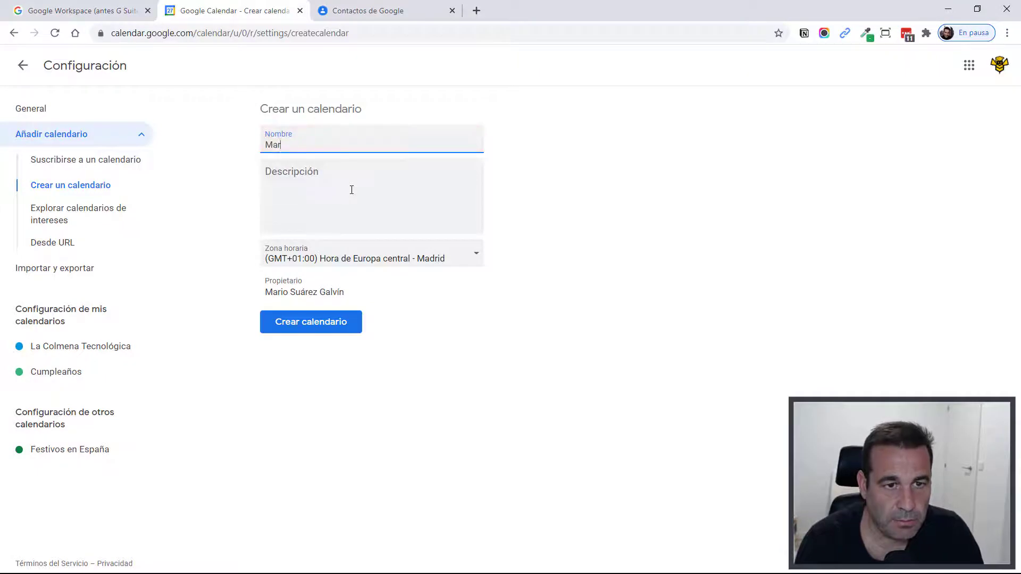
text(io Suñare)
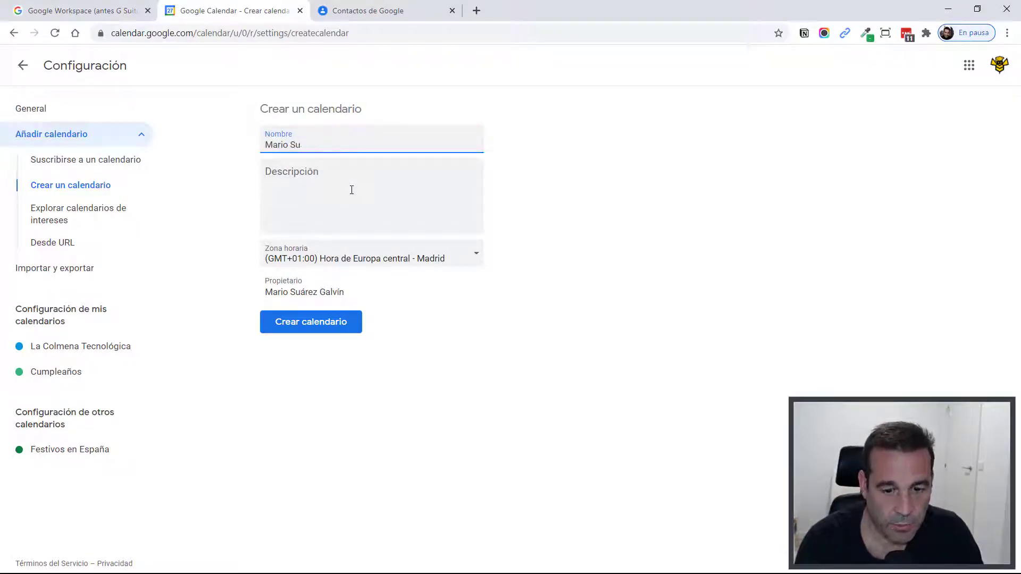
click(352, 190)
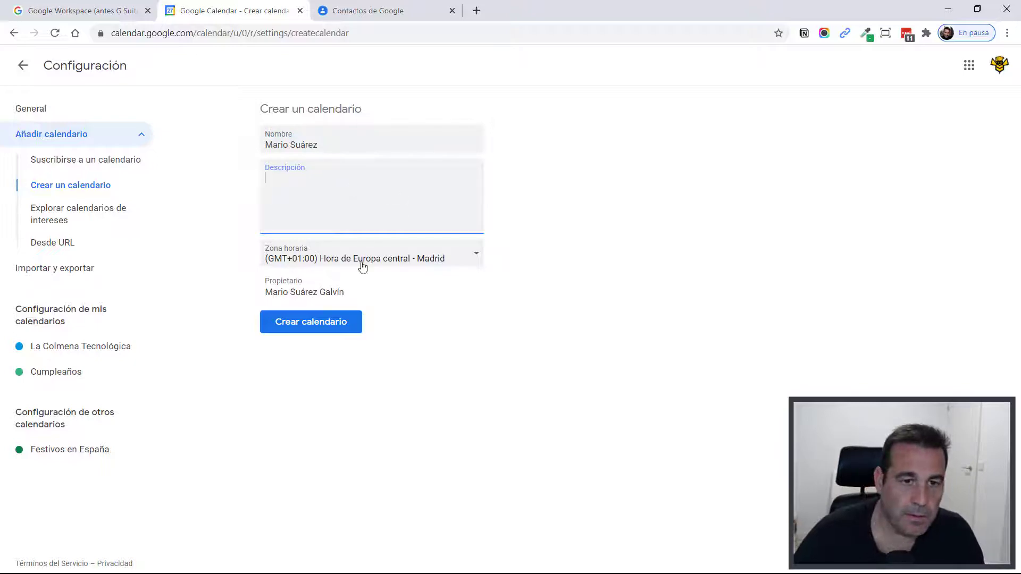
Choose the Hora de Europa central - Madrid time zone for the new calendar and create it
click(408, 266)
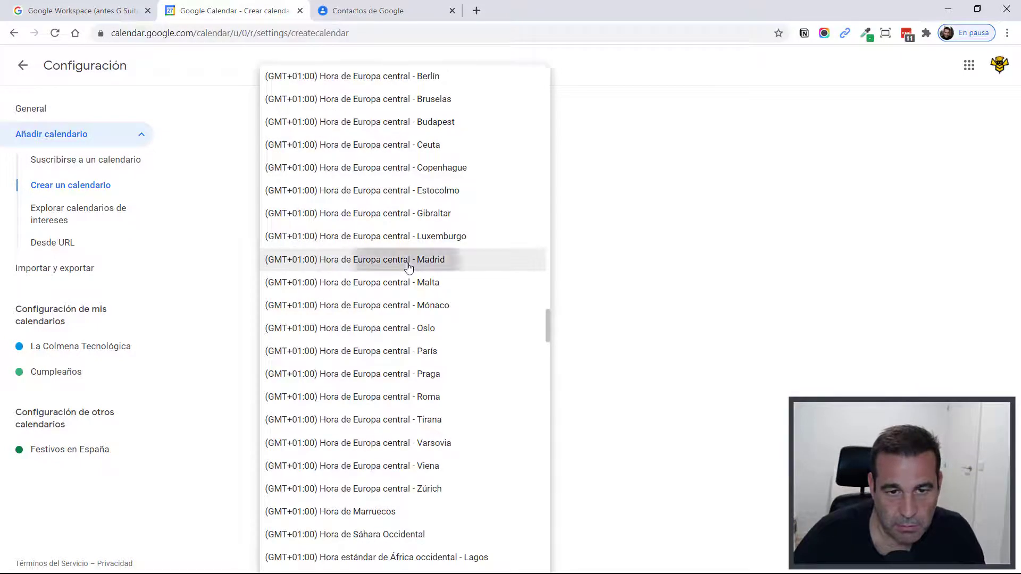
click(408, 266)
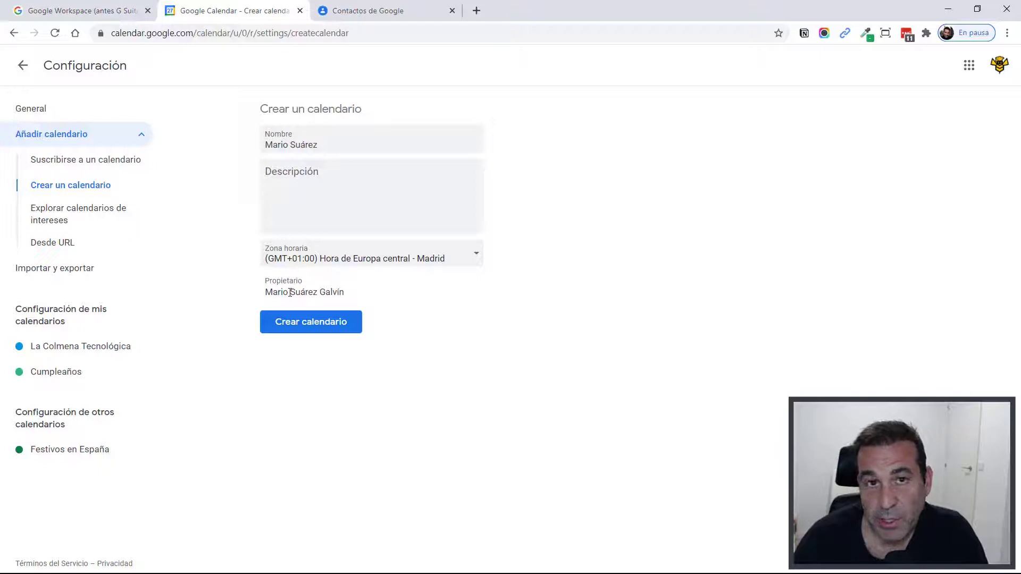
drag(290, 292, 372, 291)
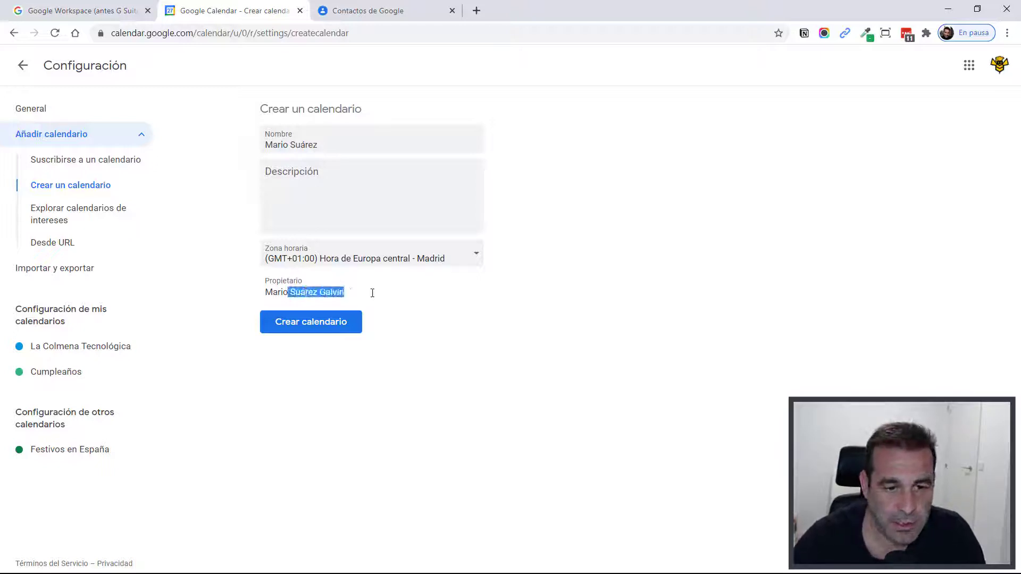
click(372, 296)
click(310, 329)
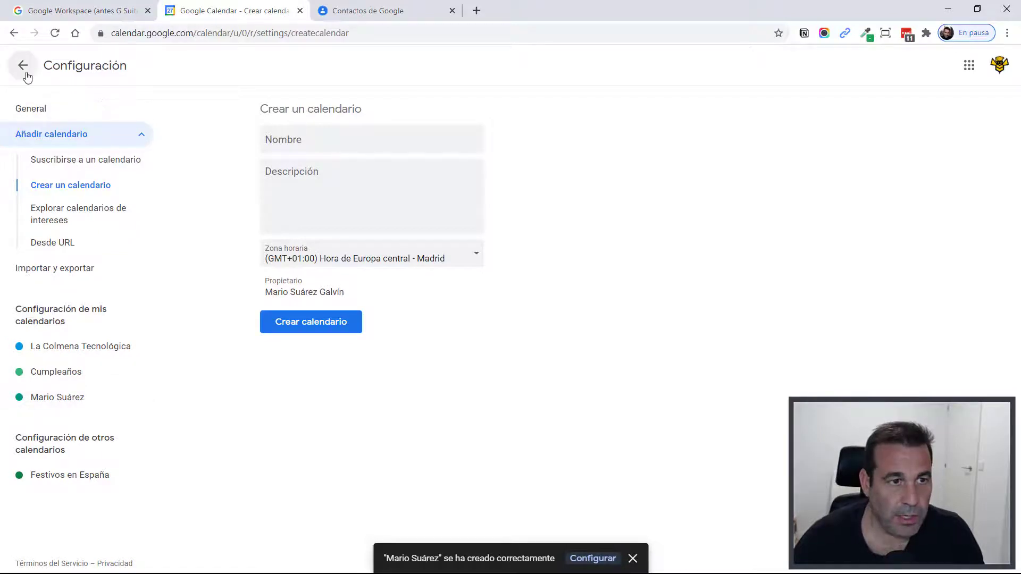
Return to the calendar and set the newly created calendar's colour to orange
click(25, 72)
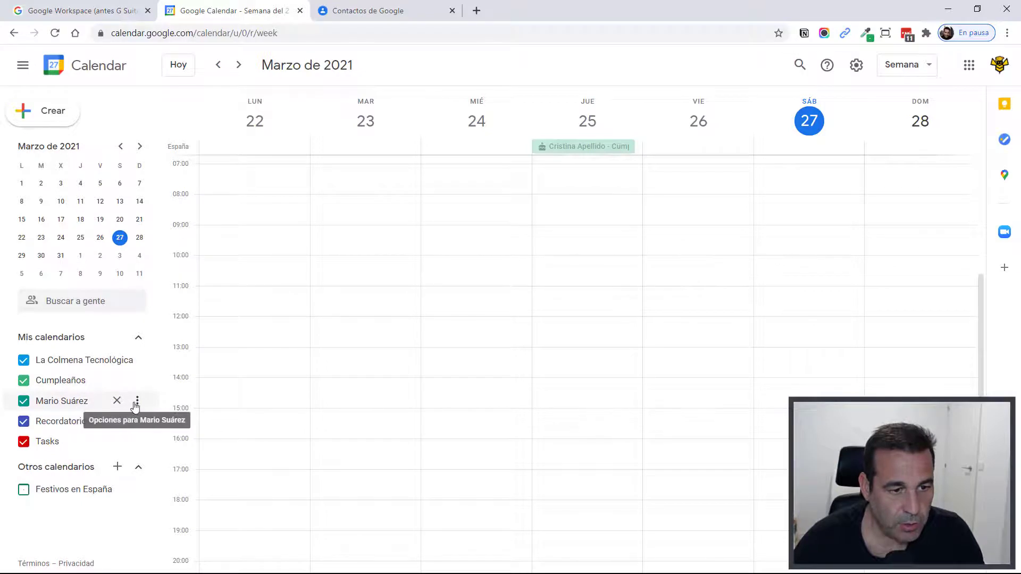
click(137, 406)
click(158, 489)
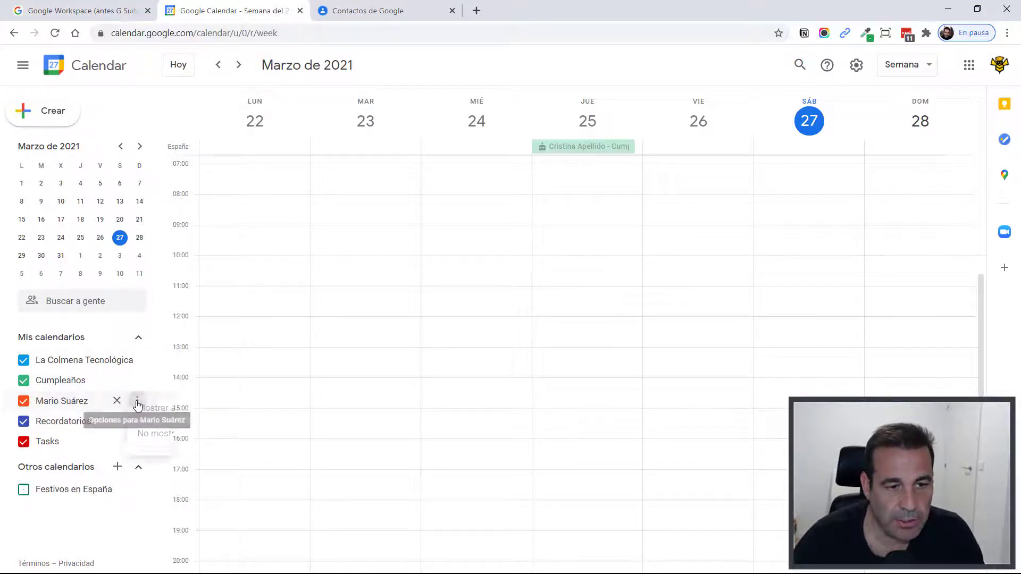
Display only the newly created calendar, and after that only La Colmena Tecnológica
click(137, 401)
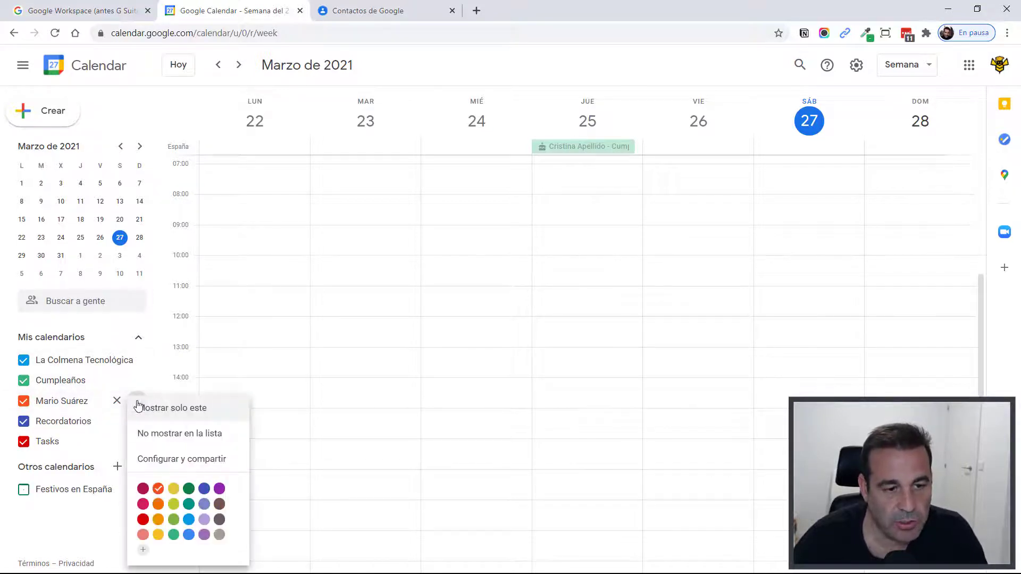
click(179, 415)
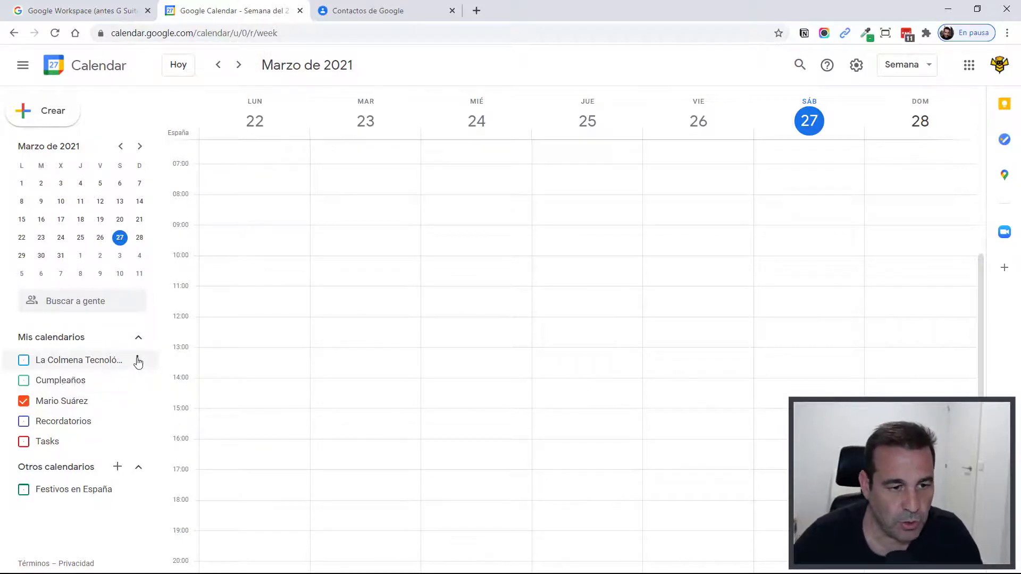
click(138, 362)
click(149, 373)
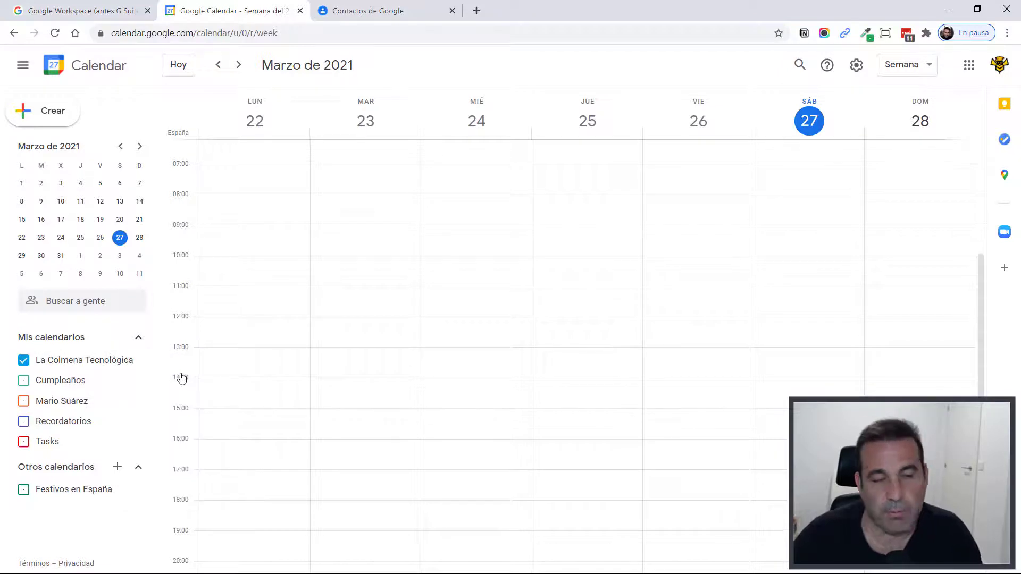
Show the Cumpleaños, newly created, Recordatorios and Tasks calendars again alongside La Colmena Tecnológica
click(23, 380)
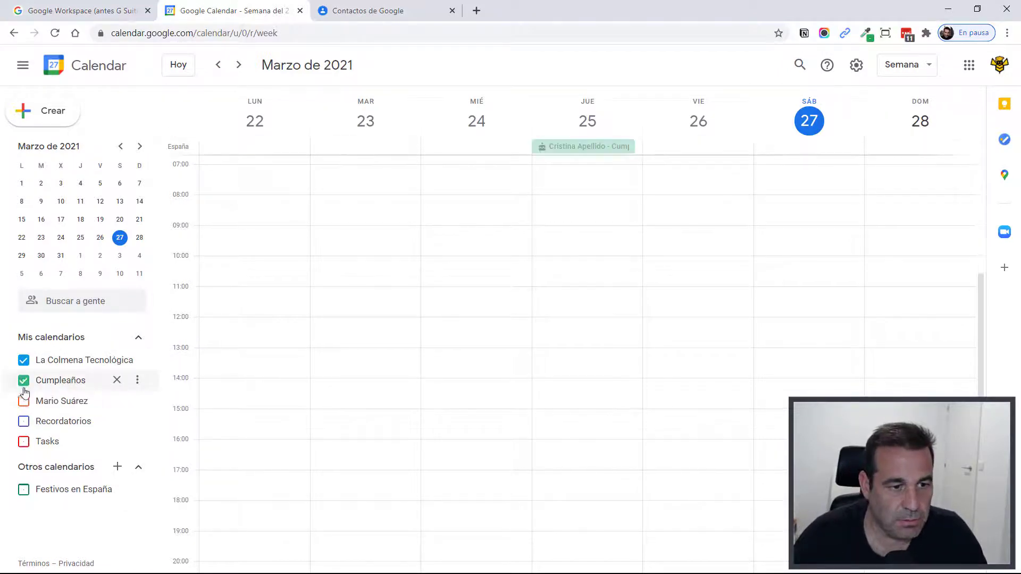
click(24, 401)
click(24, 423)
click(23, 442)
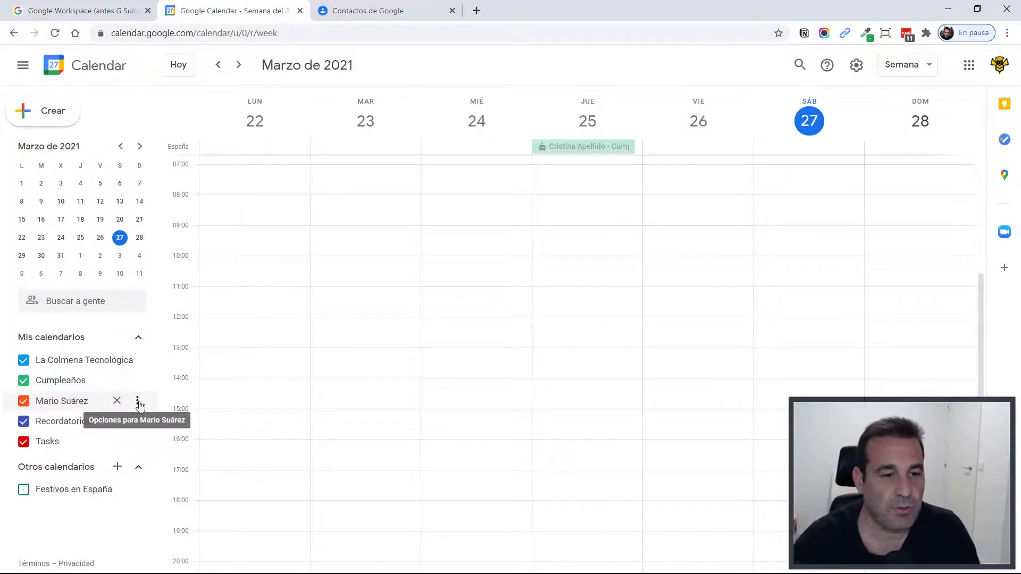
Review the newly created calendar's configuration and sharing settings, from the access permissions through to the integration section
click(138, 403)
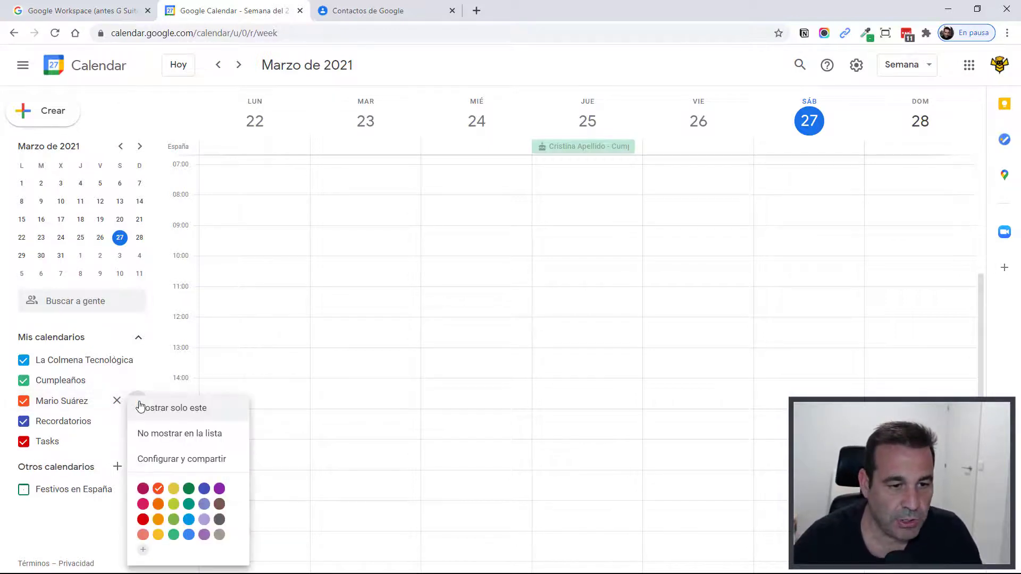
click(181, 458)
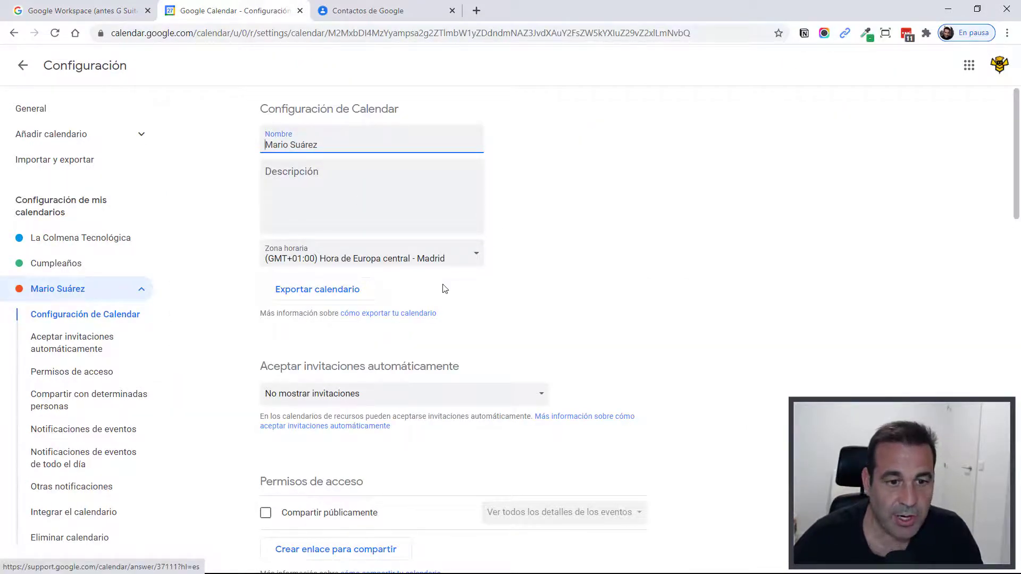
scroll(454, 311, down, 5)
scroll(453, 311, down, 1)
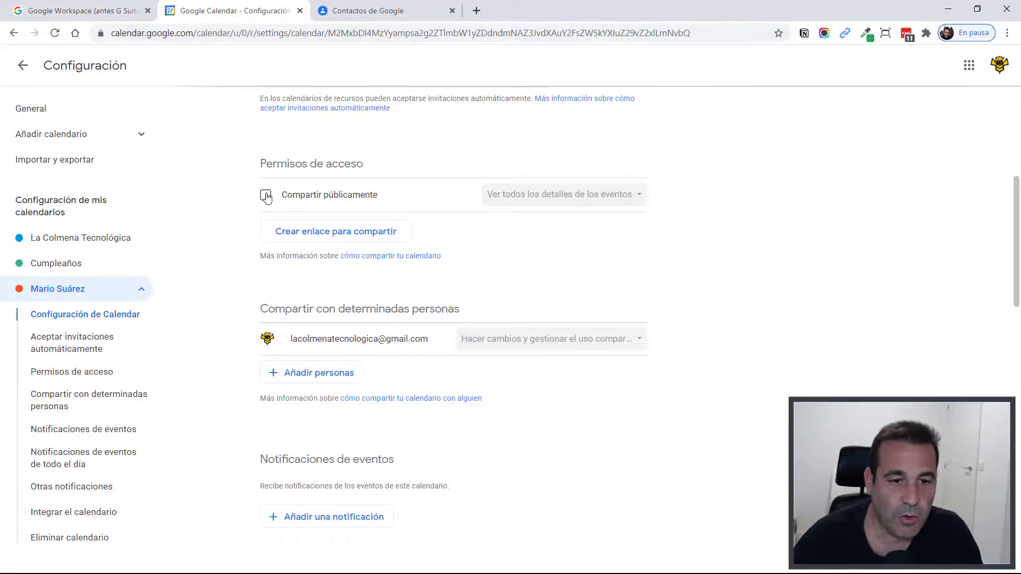
scroll(309, 222, down, 5)
scroll(308, 221, down, 12)
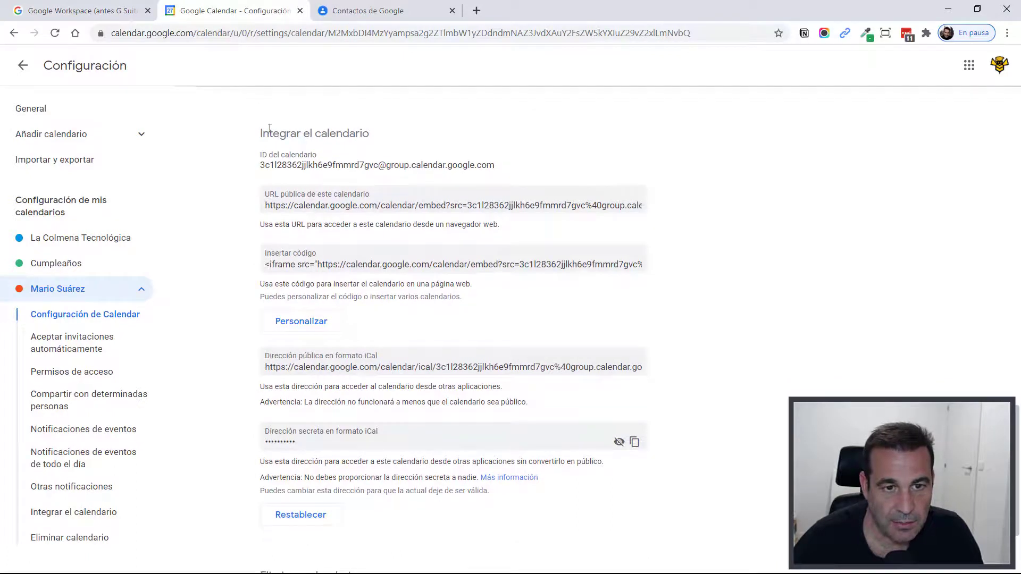
Highlight the public URL and the calendar ID in the new calendar's integration section
click(298, 207)
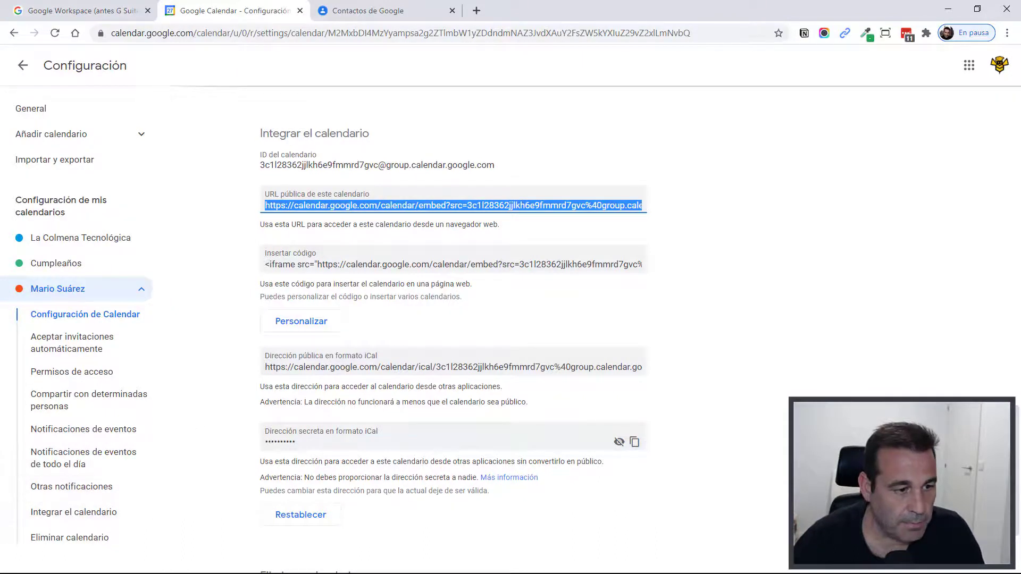
click(301, 209)
triple_click(307, 161)
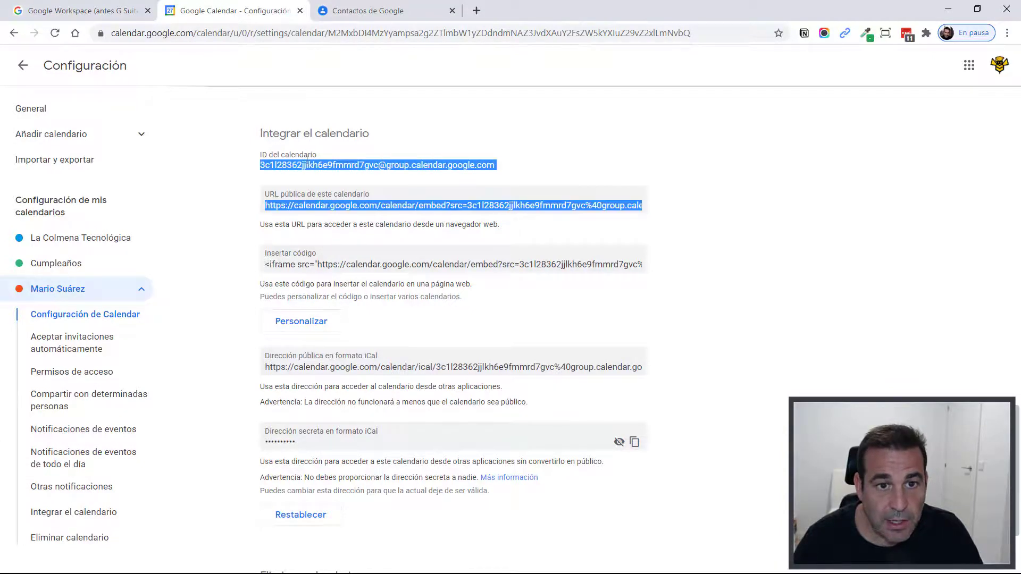
double_click(307, 161)
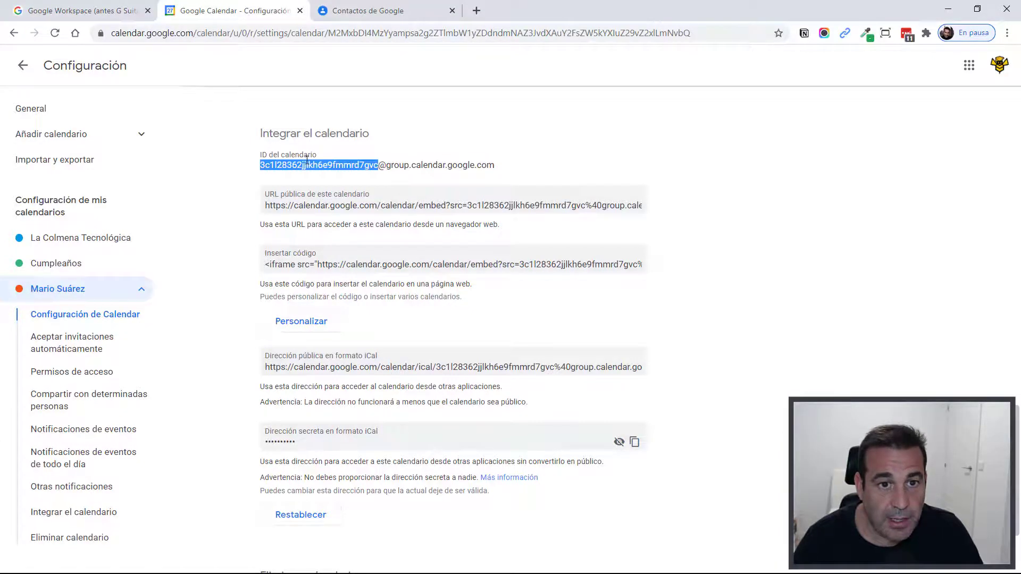
click(499, 167)
drag(499, 167, 263, 167)
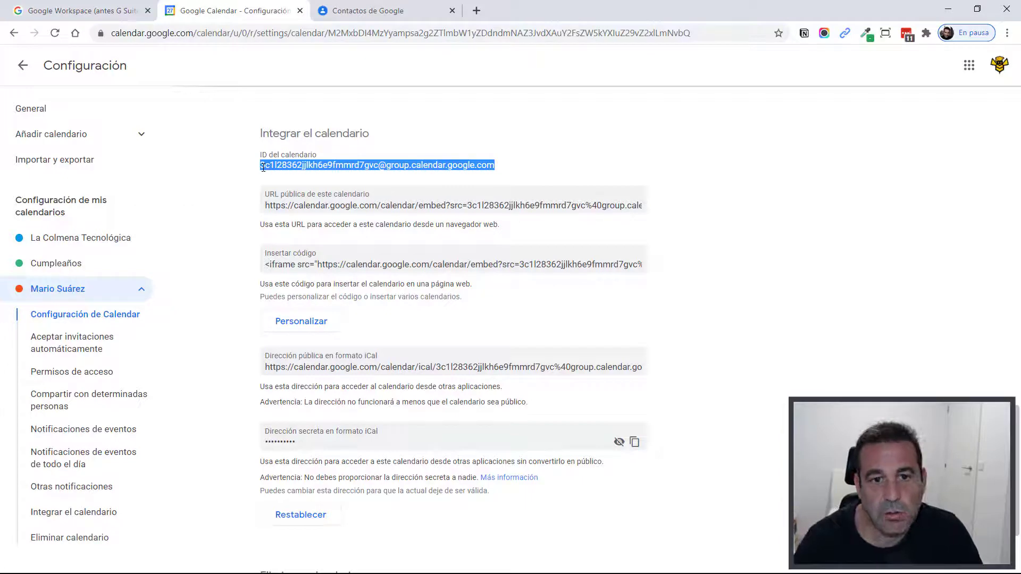
Look at the form for sharing the new calendar with specific people and close it without adding anyone
scroll(367, 252, up, 8)
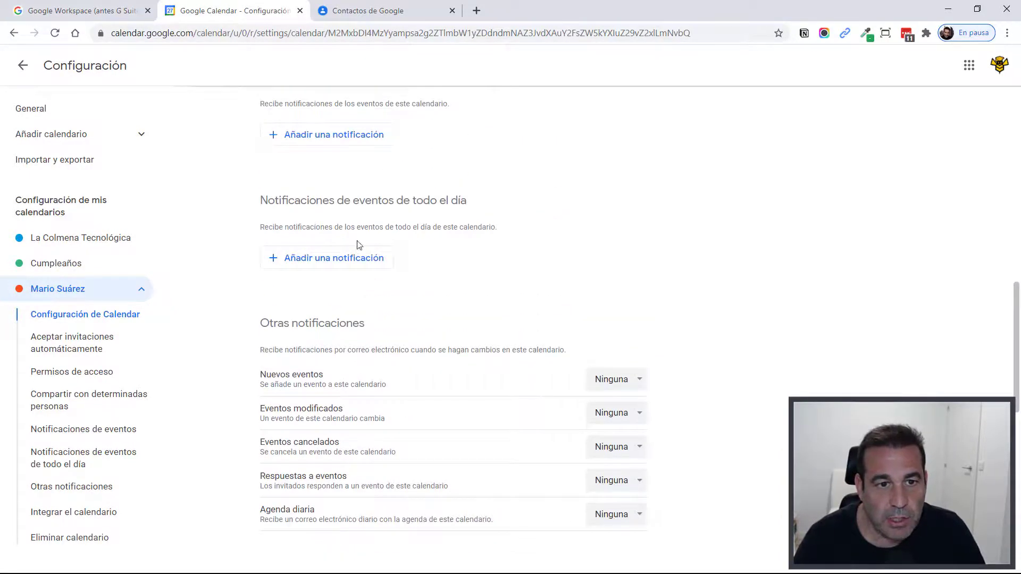
scroll(358, 244, up, 5)
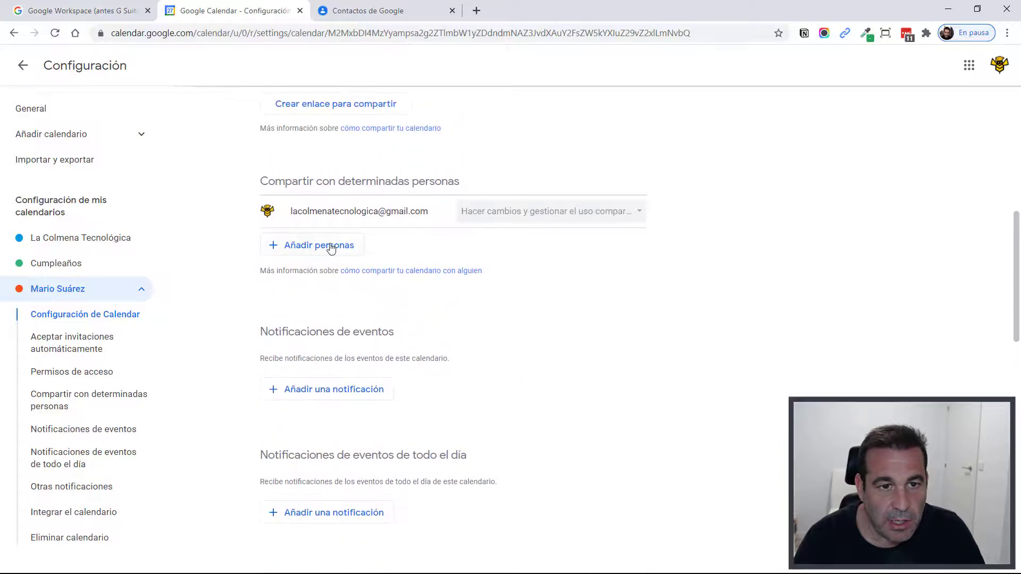
click(331, 246)
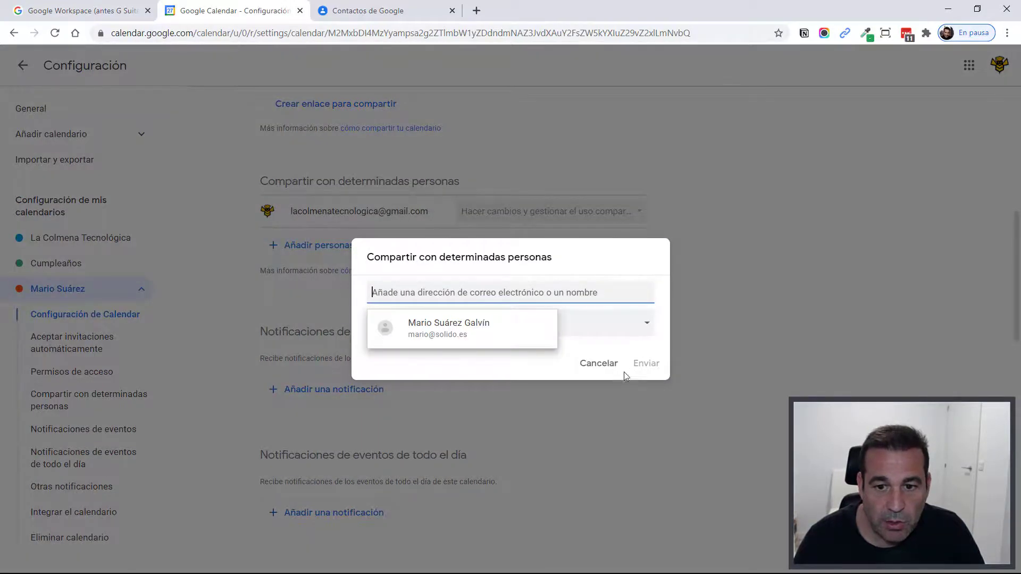
click(602, 365)
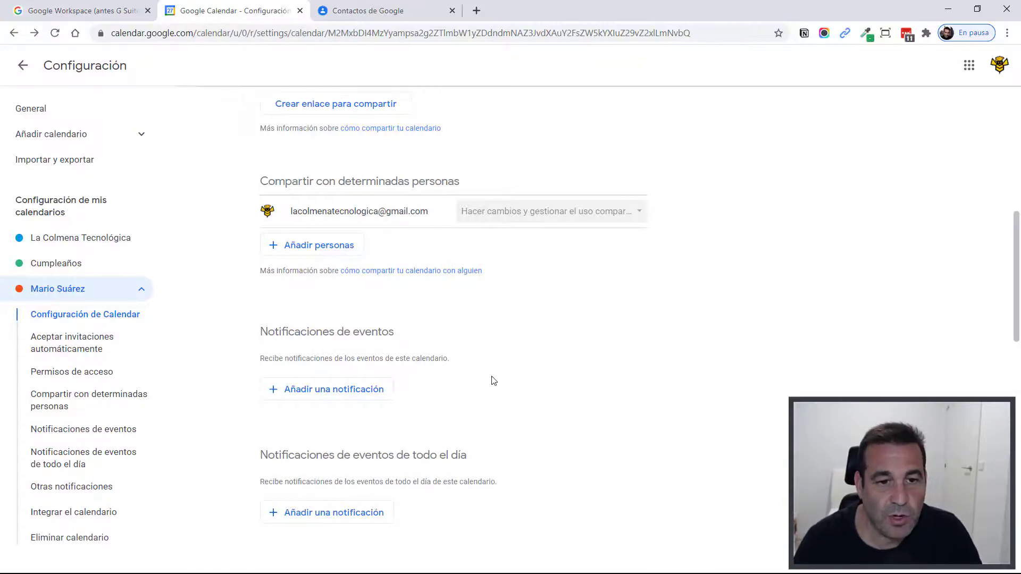
scroll(475, 356, up, 2)
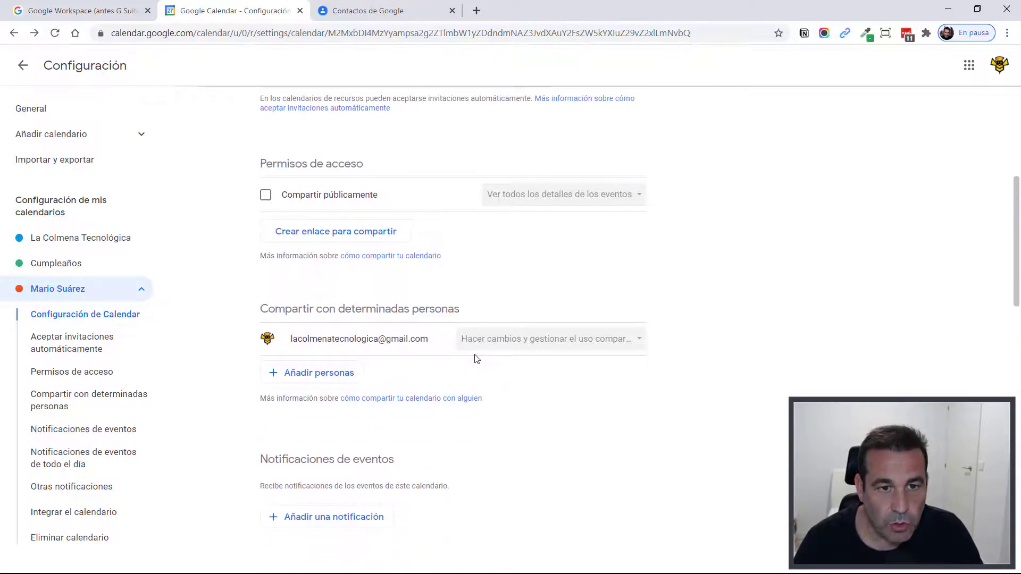
scroll(476, 361, up, 5)
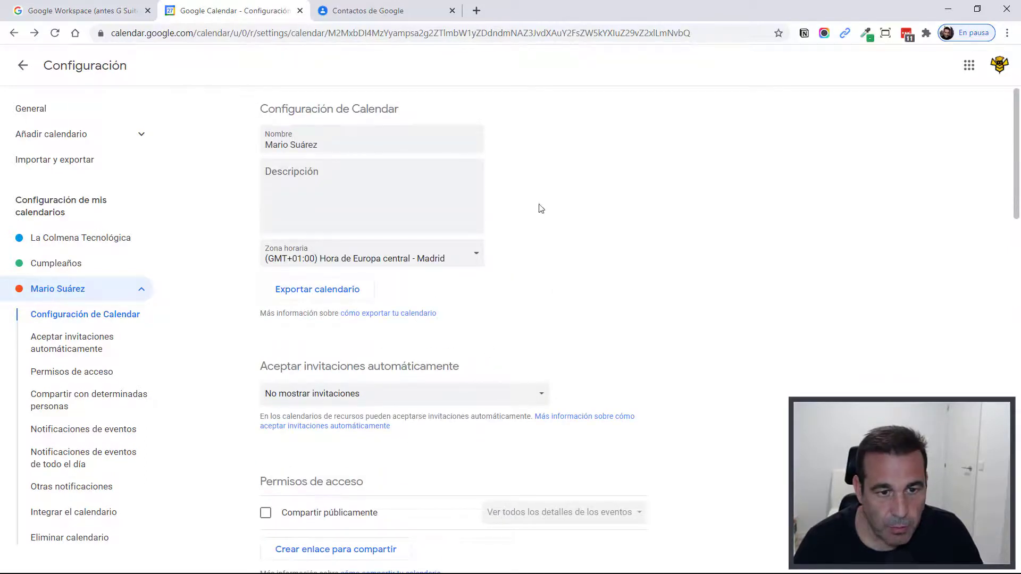
click(141, 290)
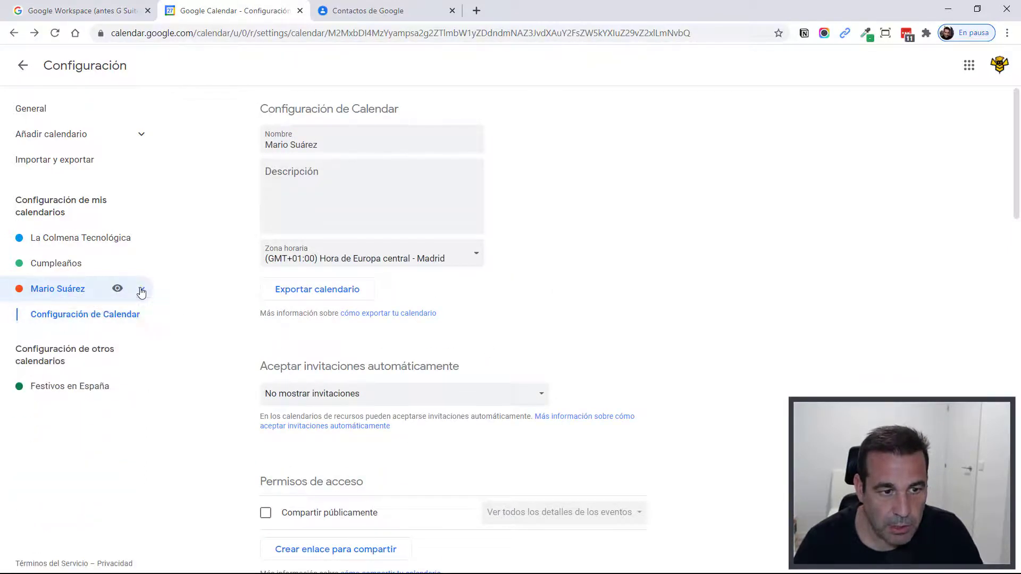
click(141, 290)
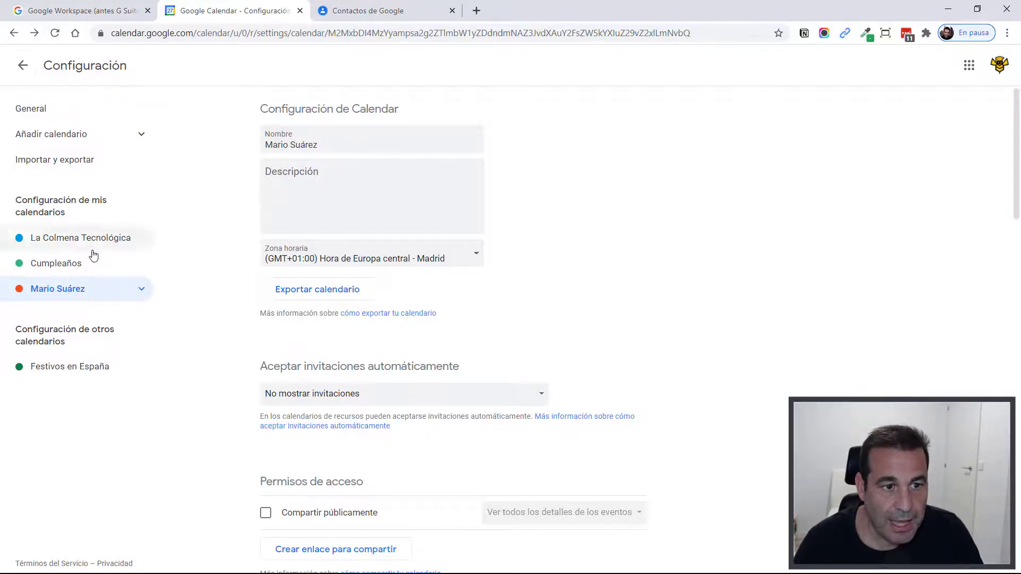
click(141, 288)
Open the new calendar's public URL from its integration section in a new browser tab
scroll(436, 276, down, 8)
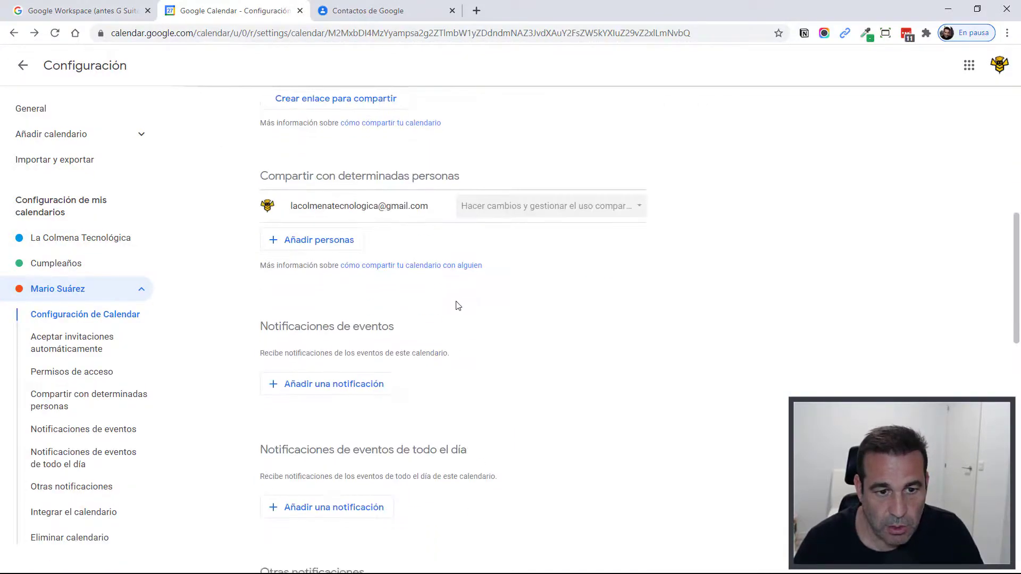
scroll(458, 306, down, 14)
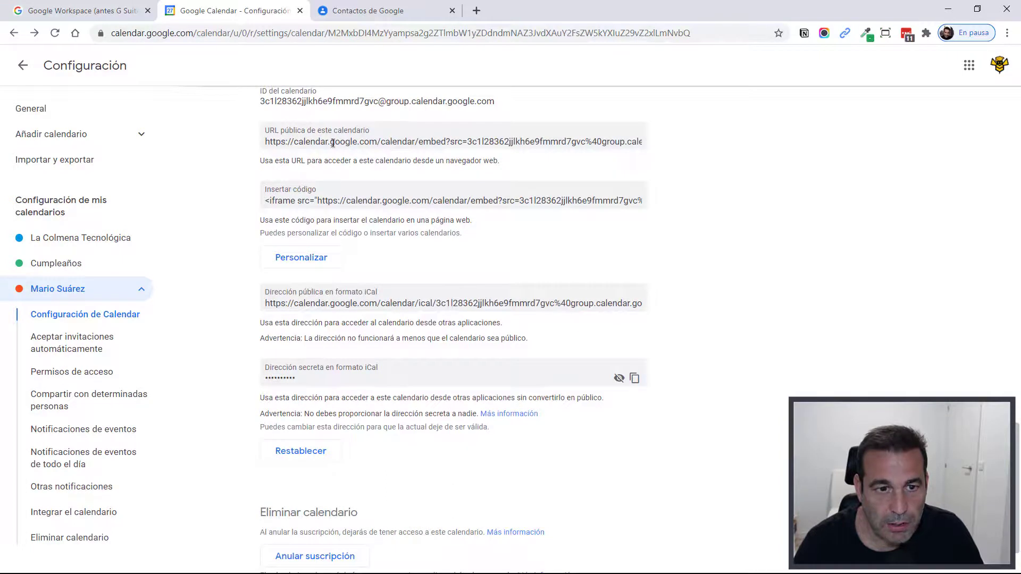
click(337, 143)
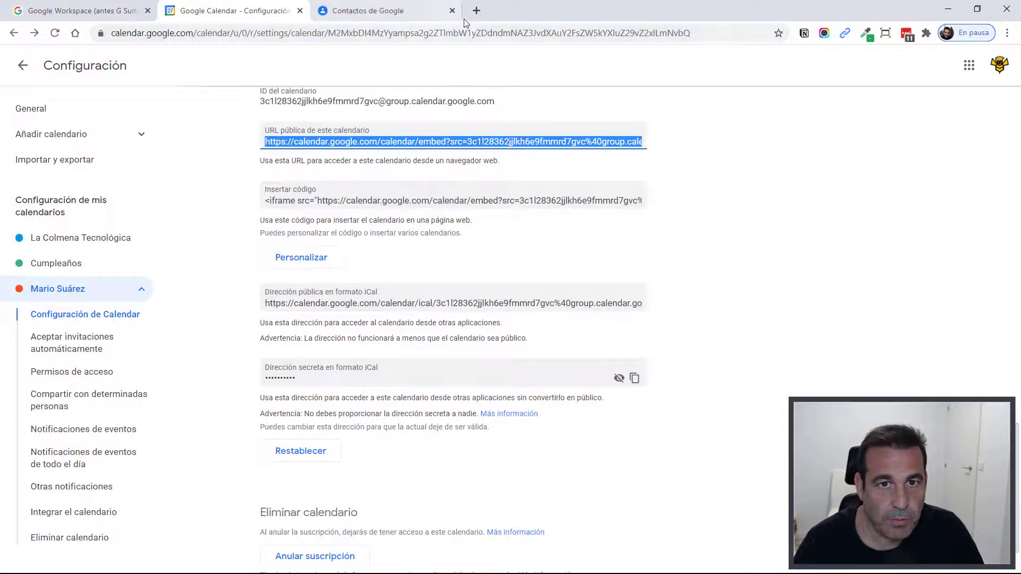
drag(465, 23, 468, 12)
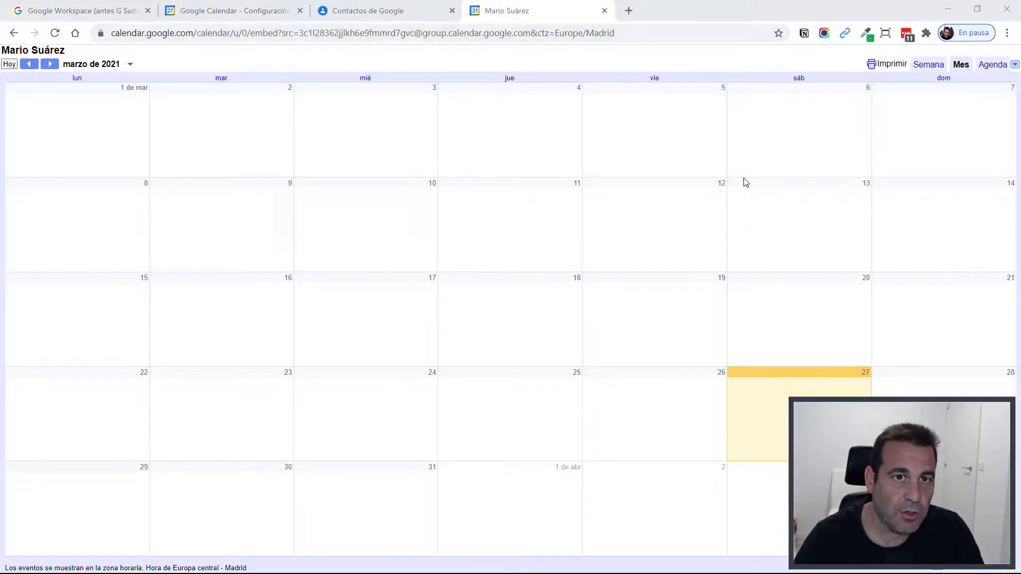
Return to the new calendar's settings and review them from the integration section back up to the access permissions
click(232, 11)
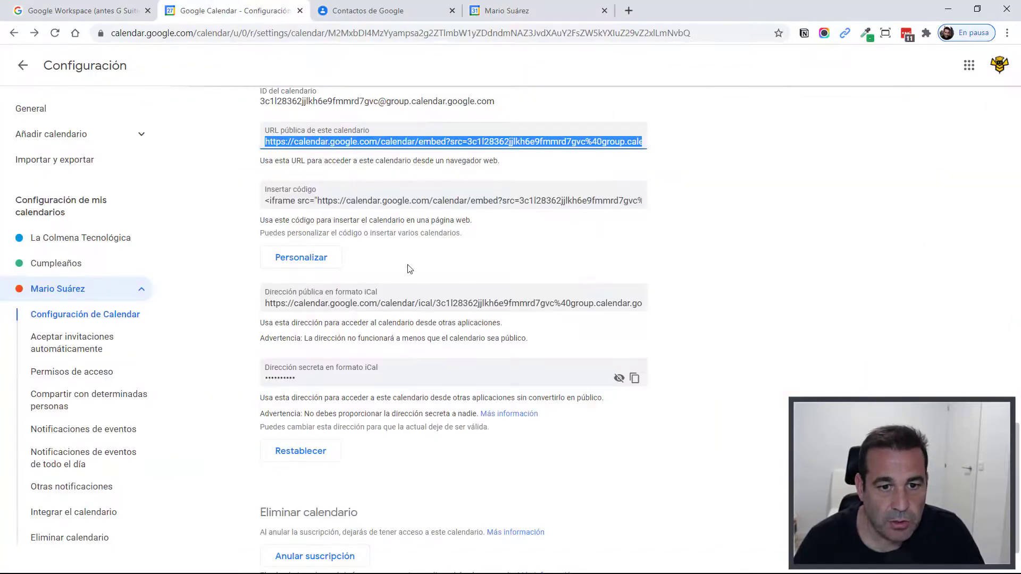
scroll(409, 269, down, 2)
scroll(417, 298, up, 7)
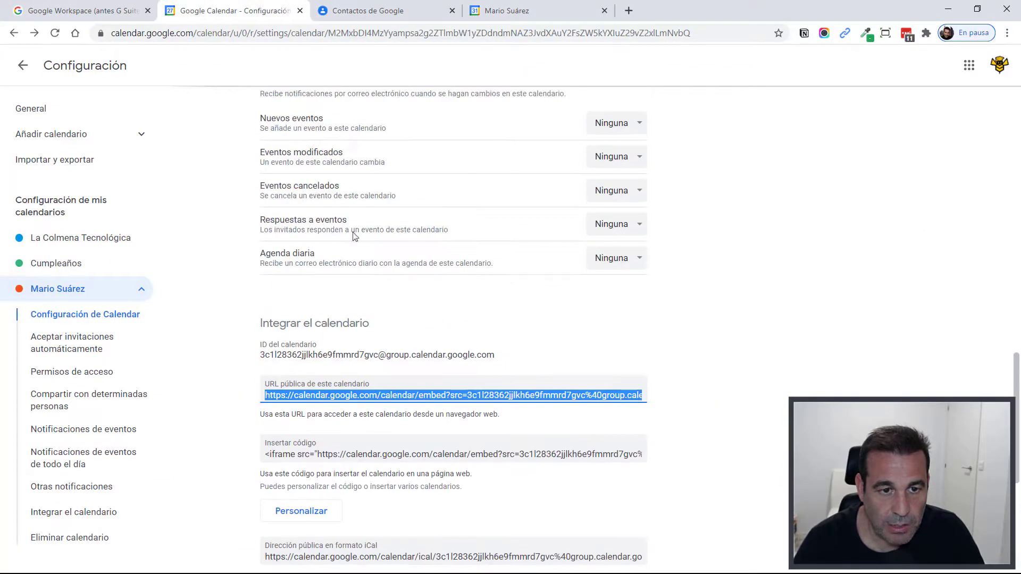
scroll(355, 236, up, 13)
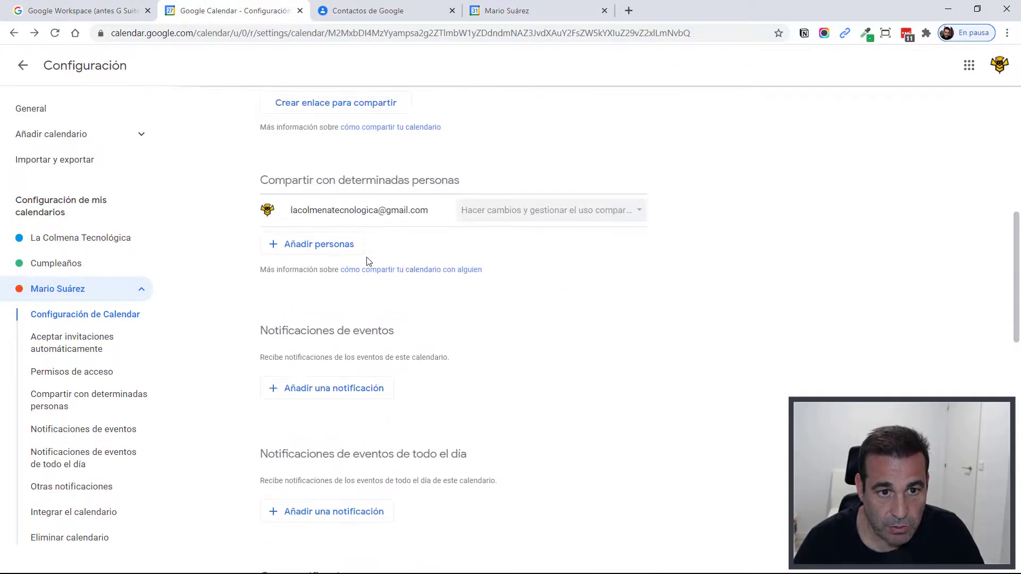
scroll(368, 261, up, 1)
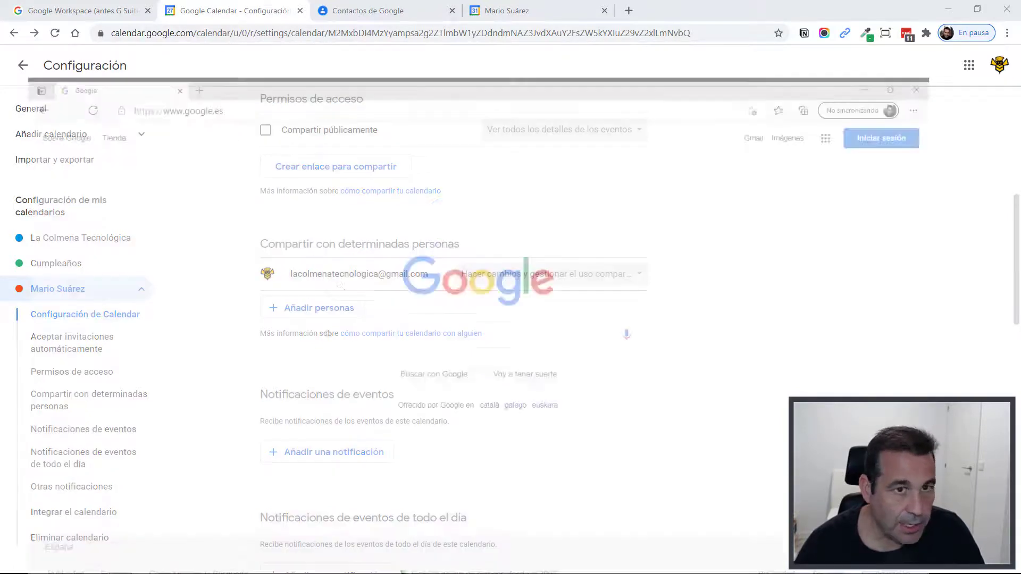
Switch to Microsoft Edge, try to open the calendar's public URL there, and close the browser window
click(230, 36)
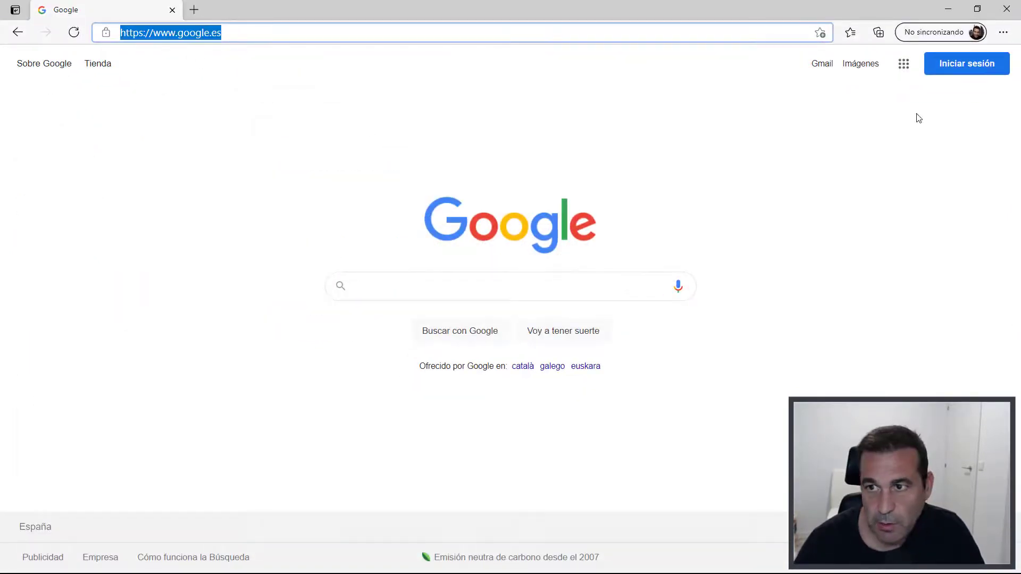
text(https://calendar.google.com/calendar/embed?src=3c1l28362jjlkh6e9fmmrd7gvc%40group.calendar.google.com&ctz=Europe%2FMadrid)
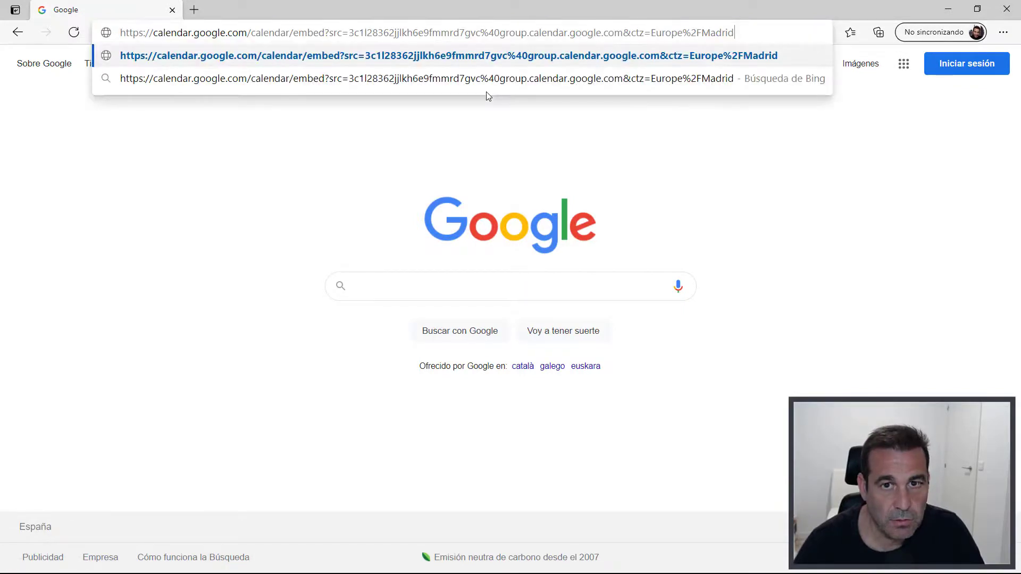
key(Return)
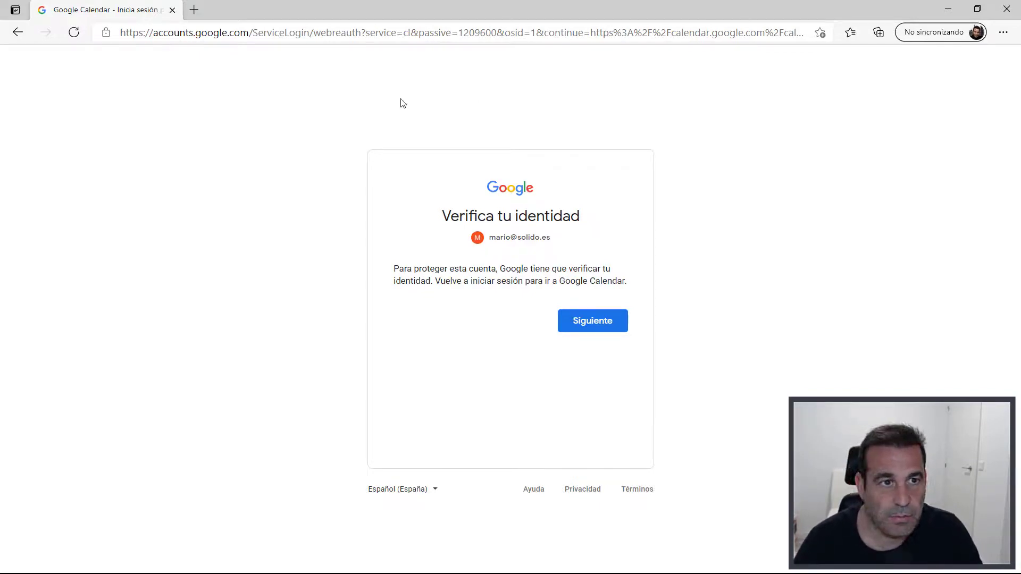
click(1007, 10)
Highlight the embed code in the new calendar's integration section
scroll(436, 225, up, 5)
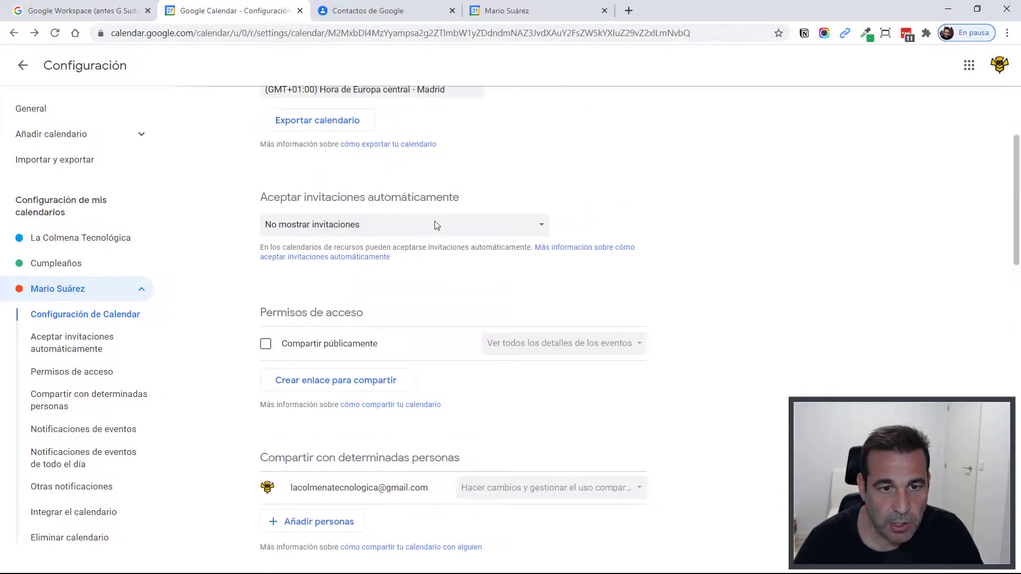
scroll(436, 225, down, 15)
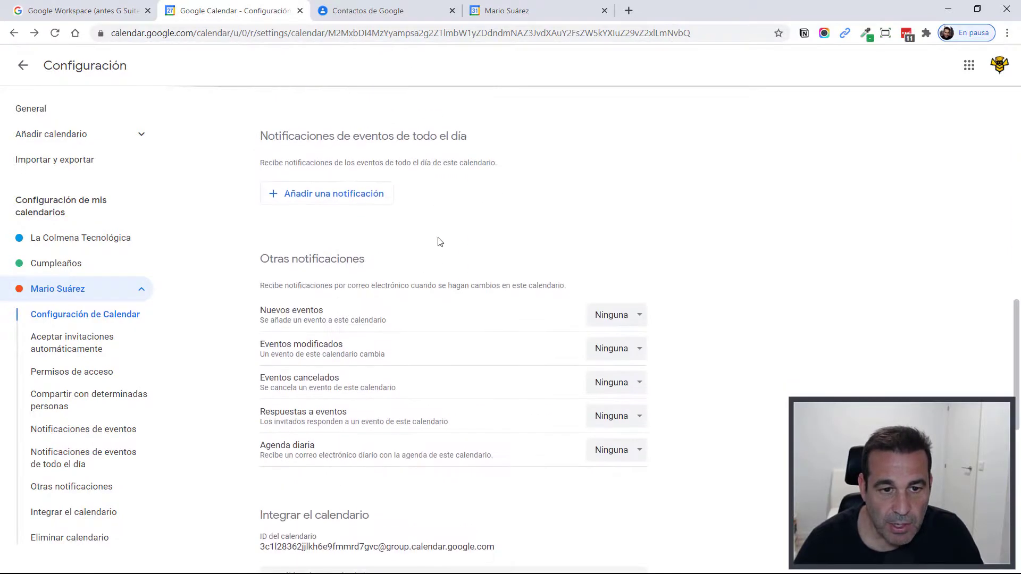
click(439, 271)
scroll(351, 260, down, 1)
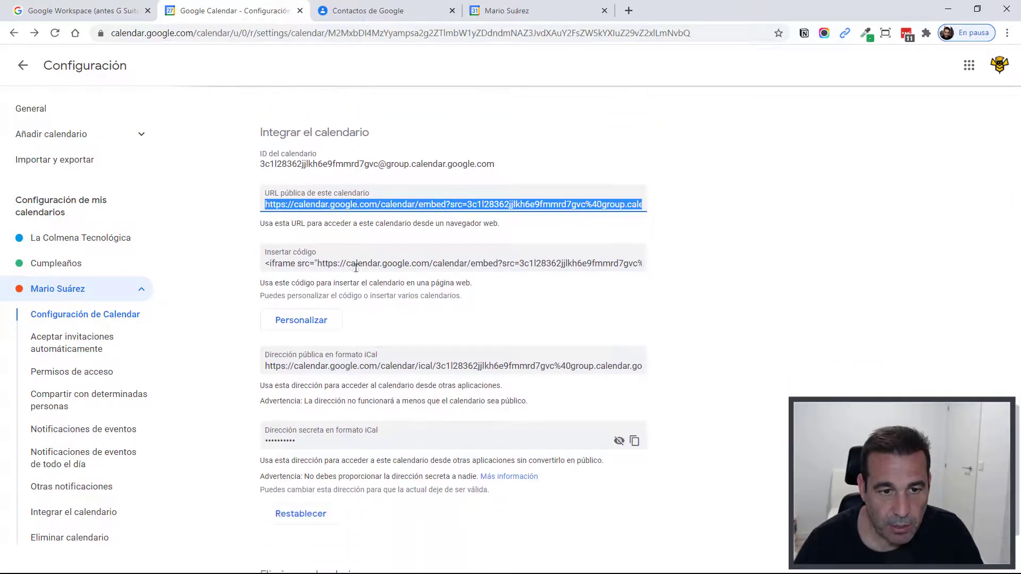
click(298, 264)
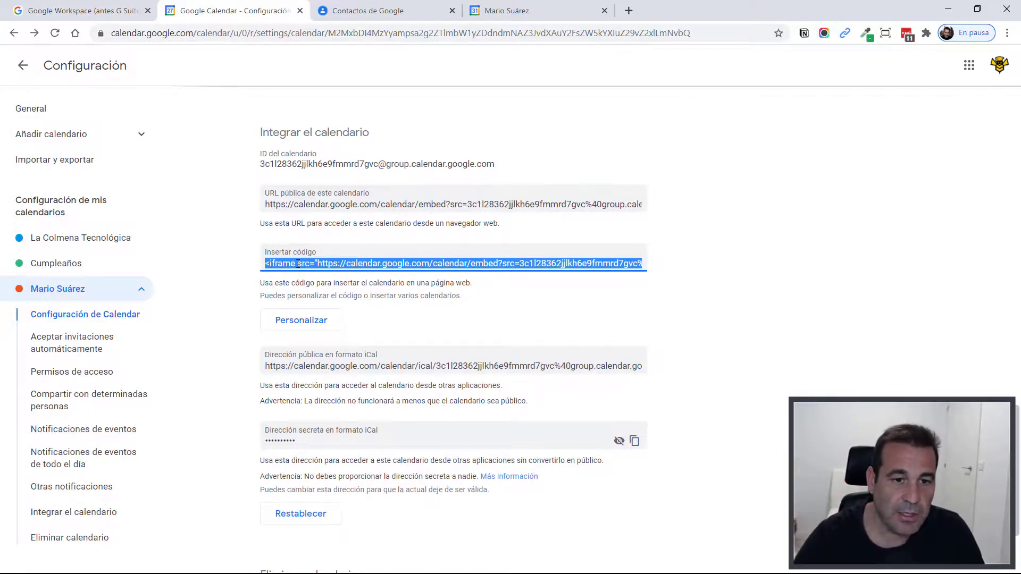
Open the embed customisation page, try a red background colour on the calendar preview, and close the page
click(390, 329)
click(299, 322)
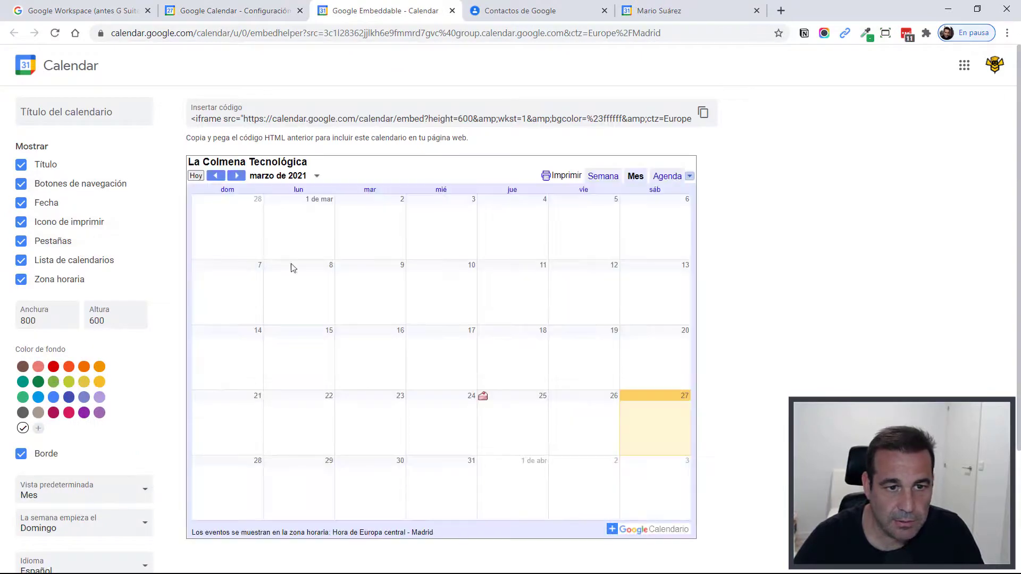
click(68, 367)
click(55, 368)
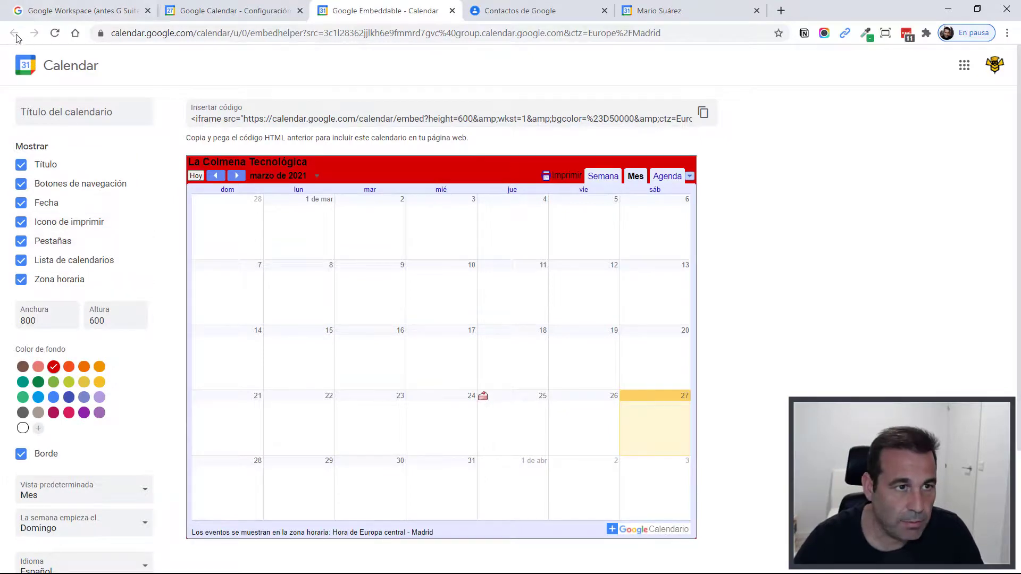
click(451, 12)
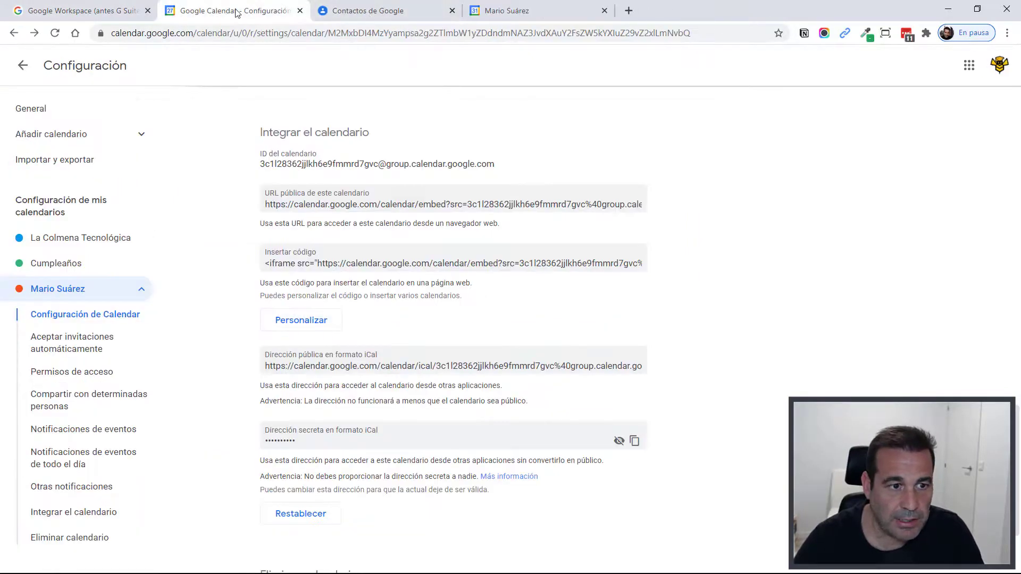
Leave the settings for the weekly calendar view and look at the options for adding other calendars
click(141, 293)
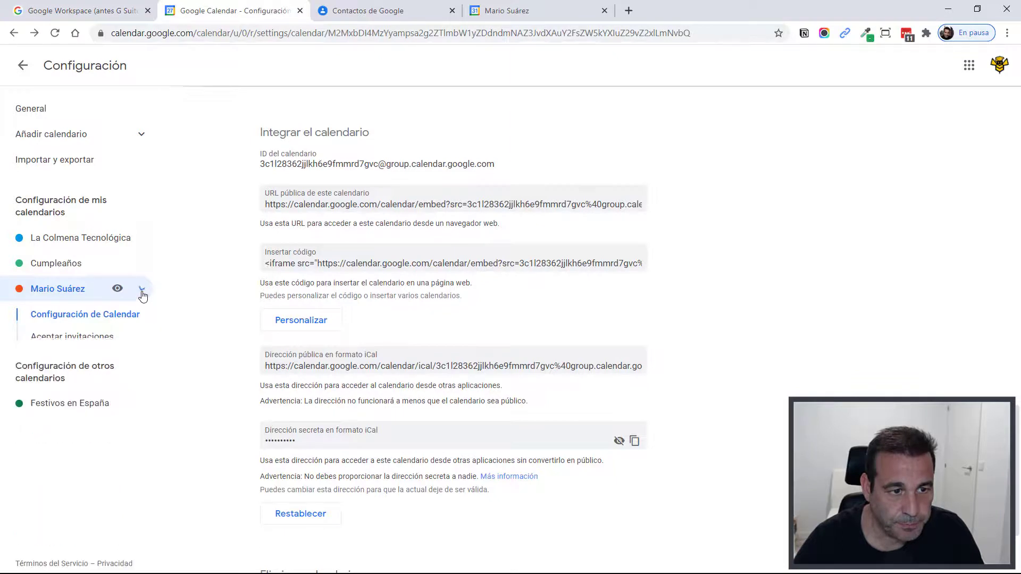
click(22, 64)
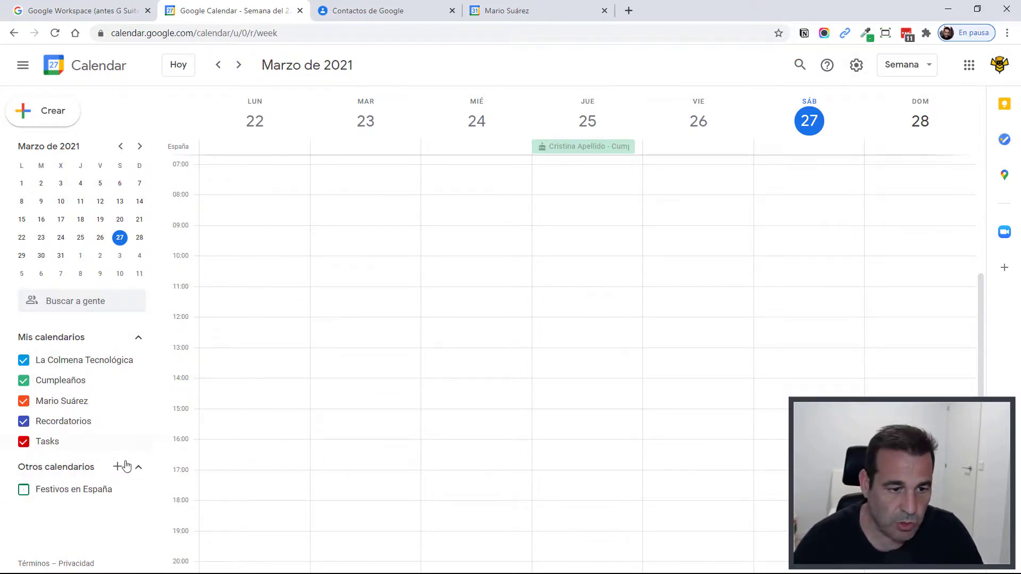
click(117, 467)
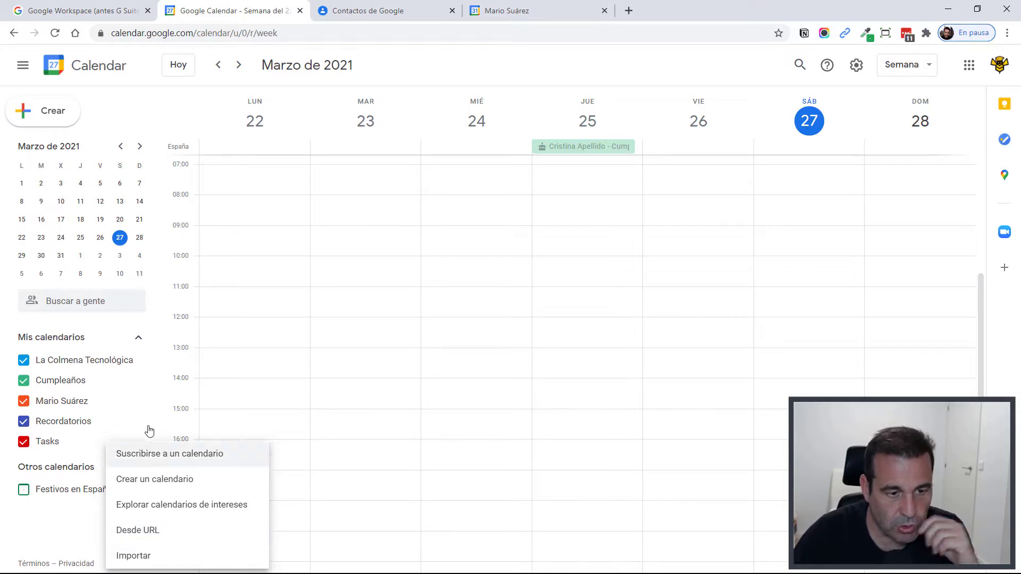
click(53, 558)
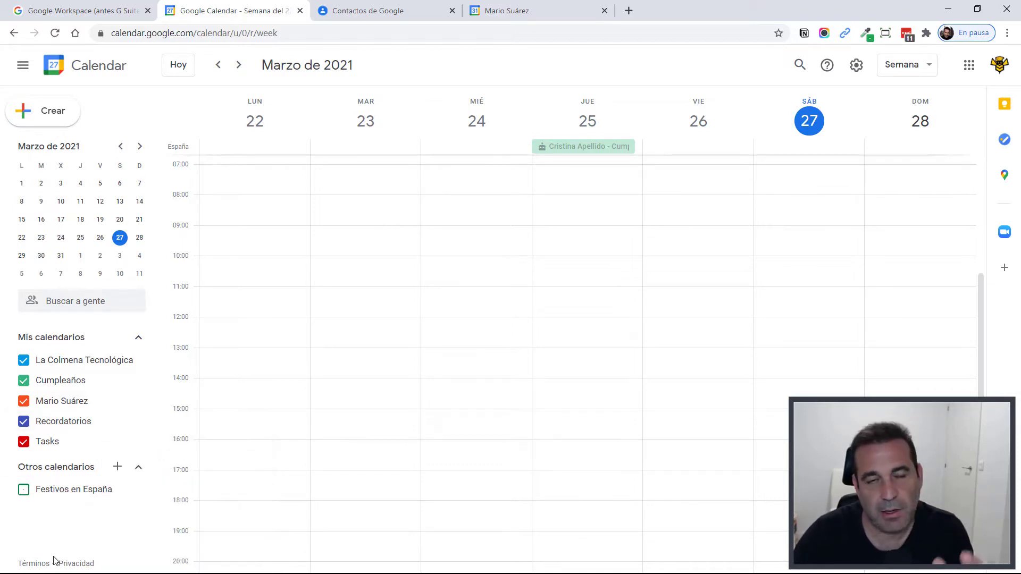